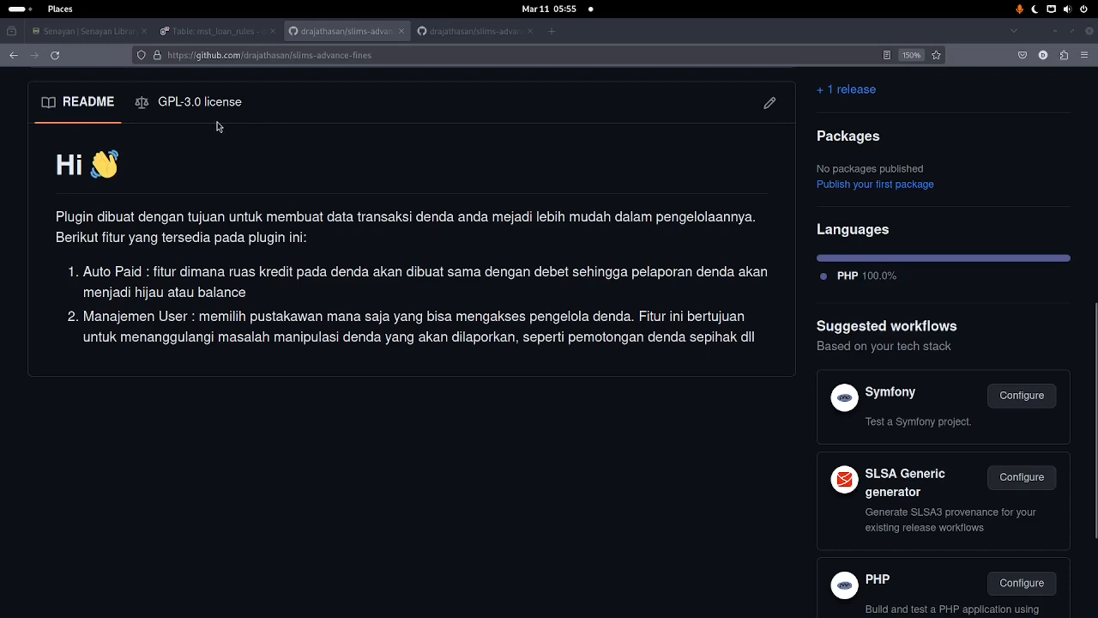
# Step: Scroll back up to the top of the slims-advance-fines repository page
pyautogui.scroll(2, 130, 253)
pyautogui.scroll(8, 131, 264)
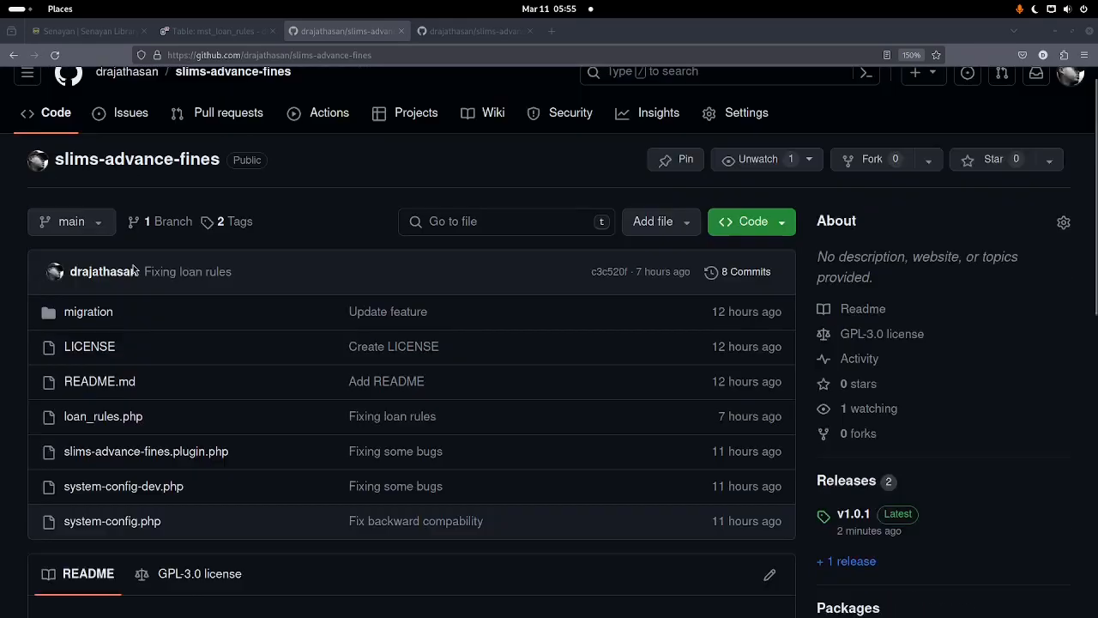
# Step: Download slims-advance-fines-1.0.1.zip from the Source code (zip) asset on the v1.0.1 release page
pyautogui.click(390, 53)
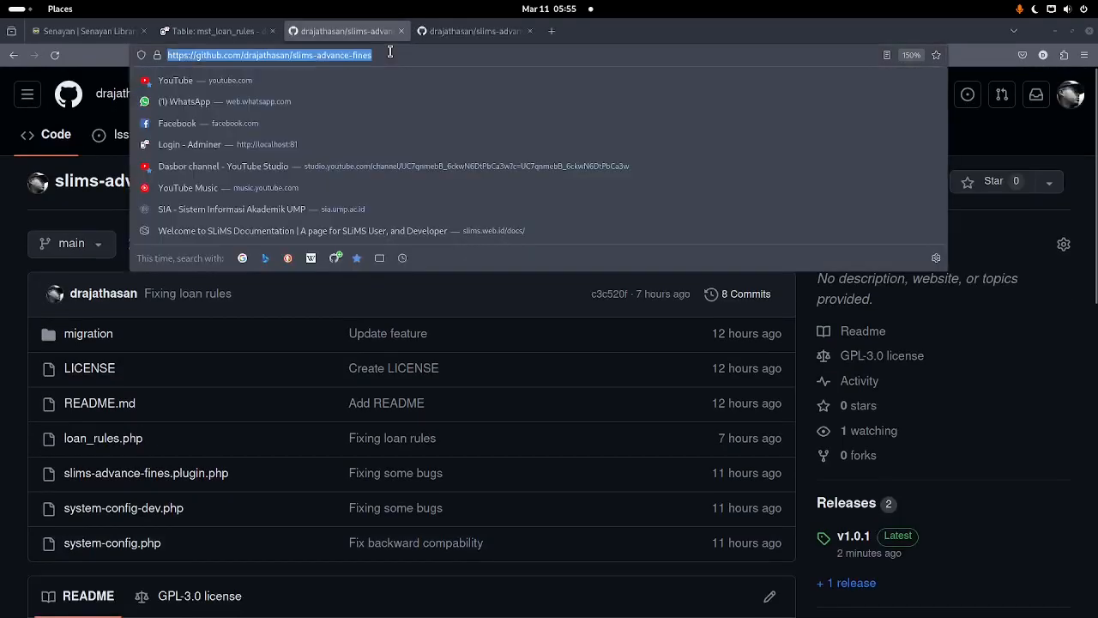
pyautogui.click(77, 57)
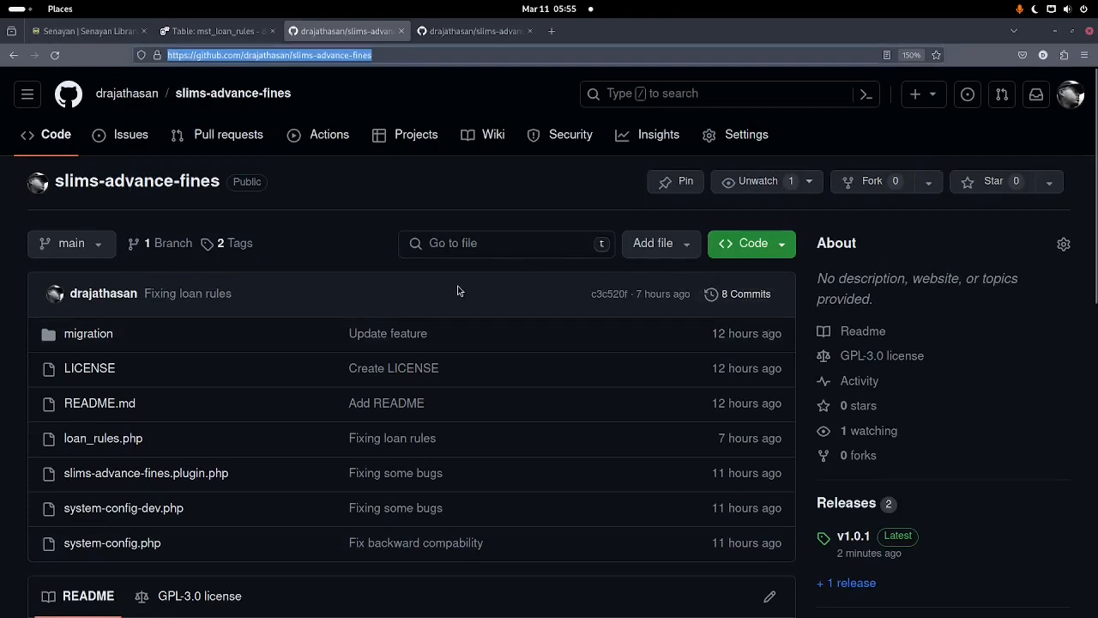
pyautogui.scroll(-2, 458, 291)
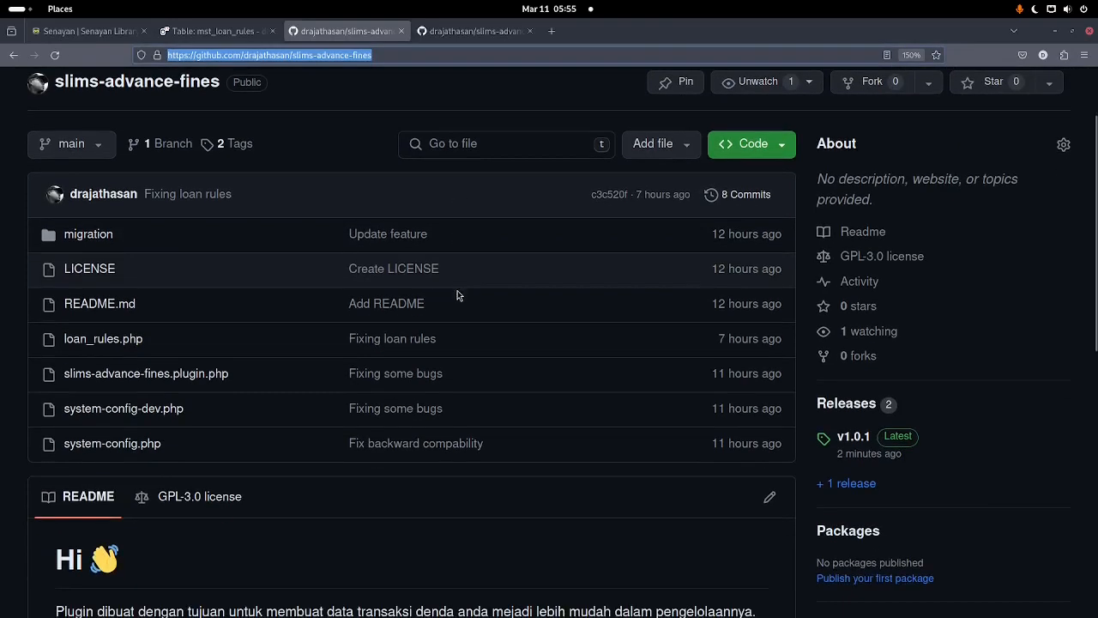
pyautogui.click(854, 438)
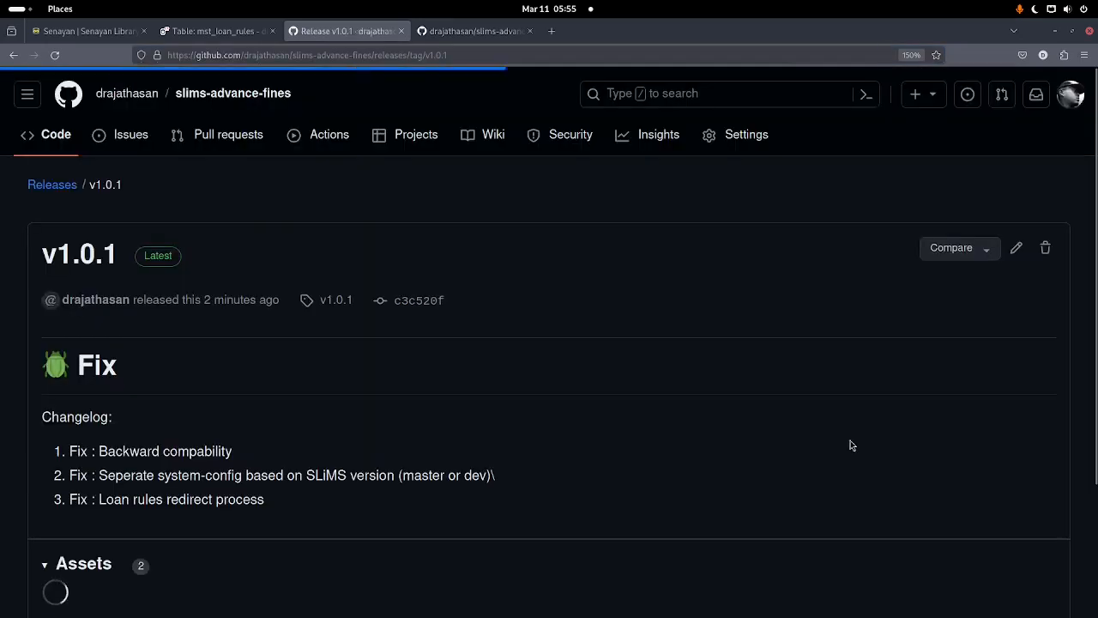
pyautogui.scroll(-4, 360, 464)
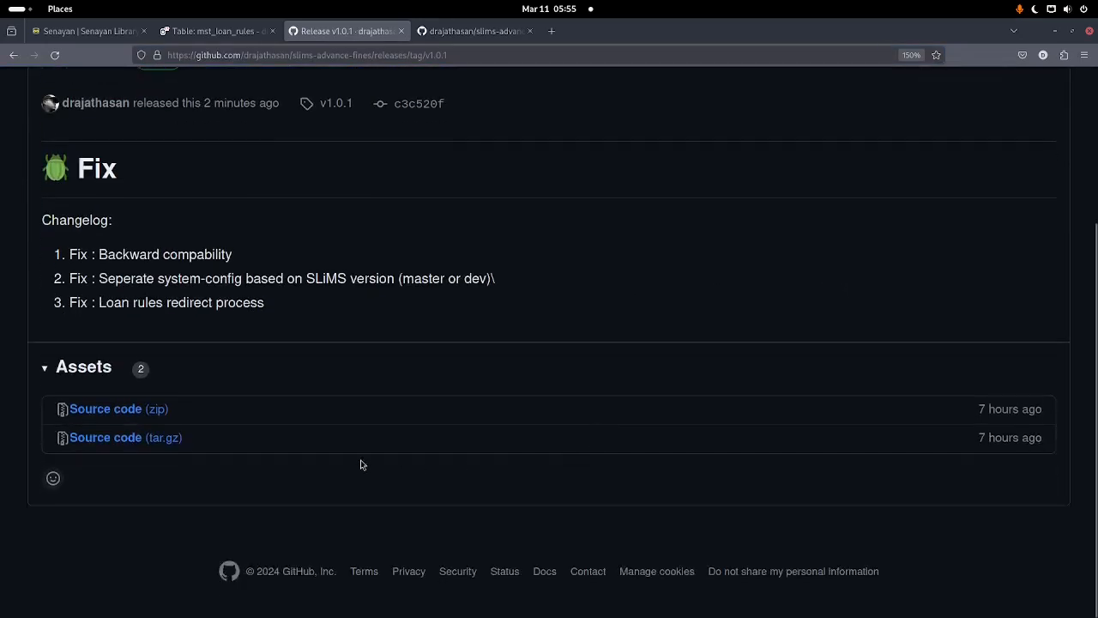
pyautogui.click(111, 411)
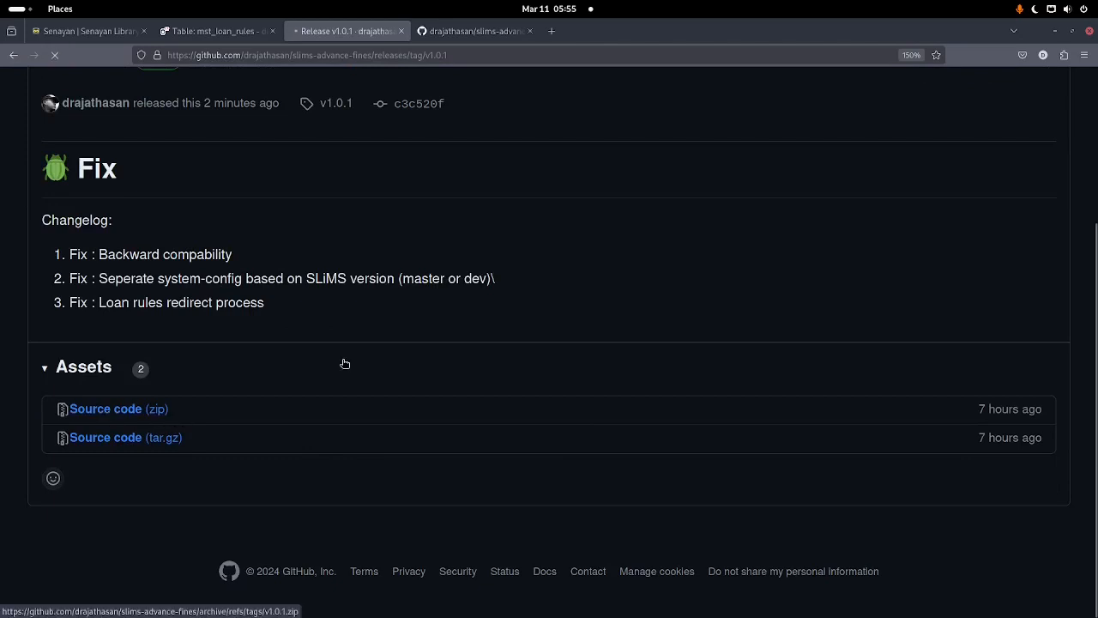
pyautogui.scroll(1, 259, 345)
pyautogui.scroll(2, 259, 345)
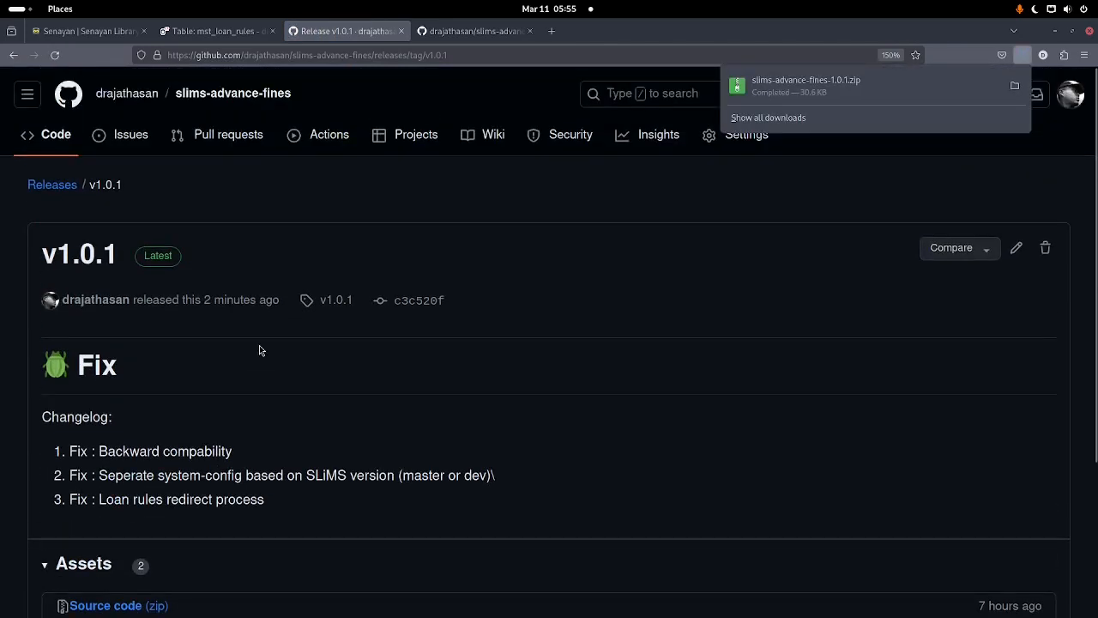
# Step: Extract the slims-advance-fines-1.0.1 folder from the downloaded zip into app/web/master/plugins
pyautogui.click(794, 92)
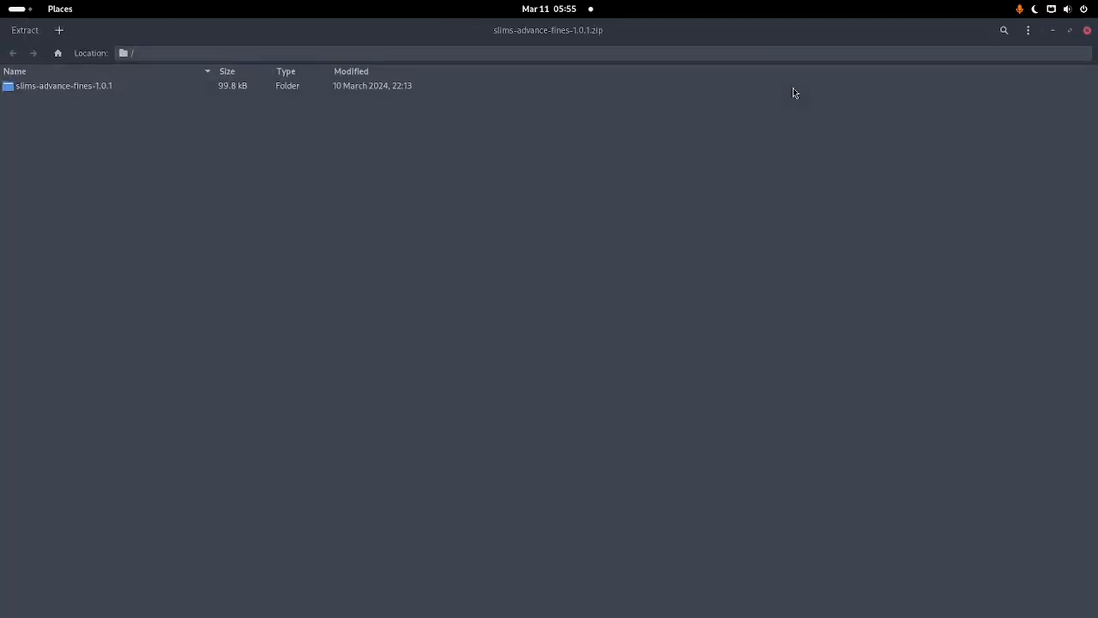
pyautogui.click(61, 86)
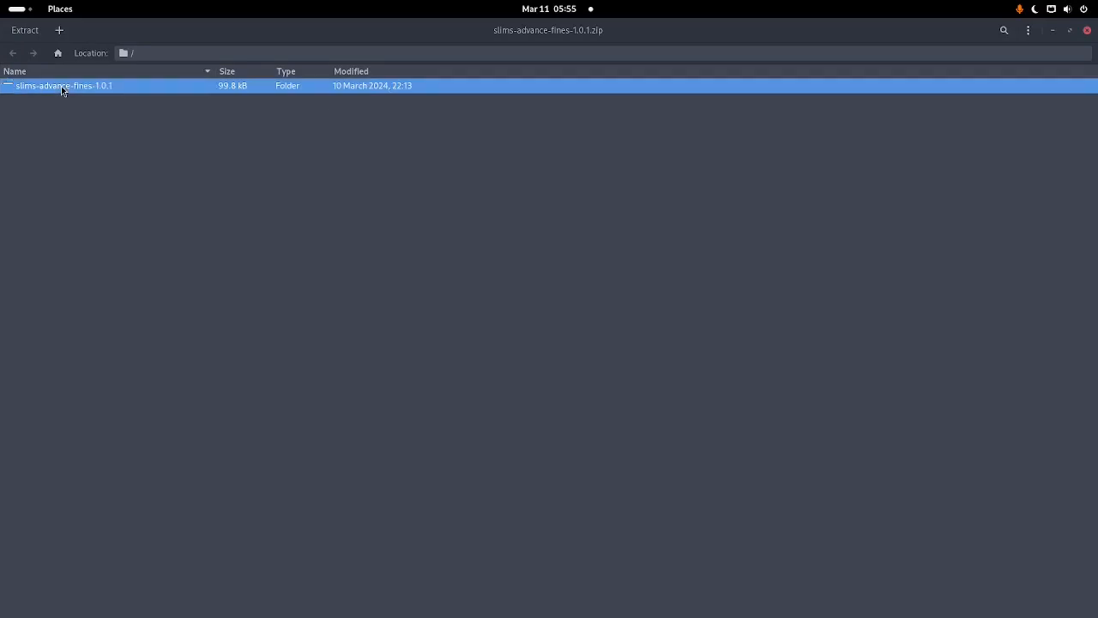
pyautogui.click(25, 31)
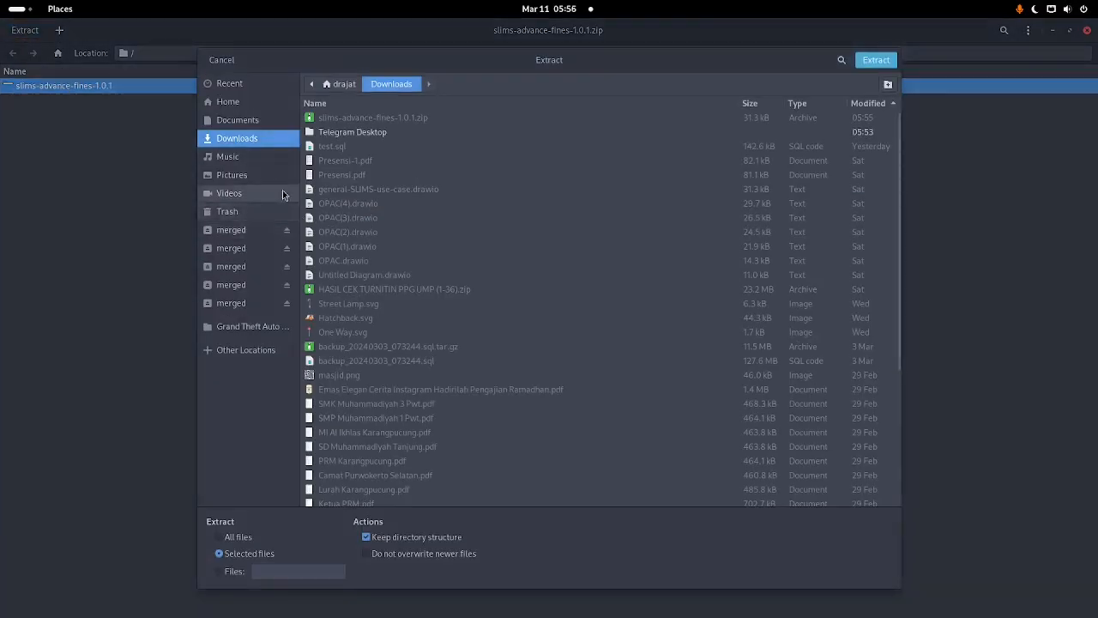
pyautogui.click(343, 85)
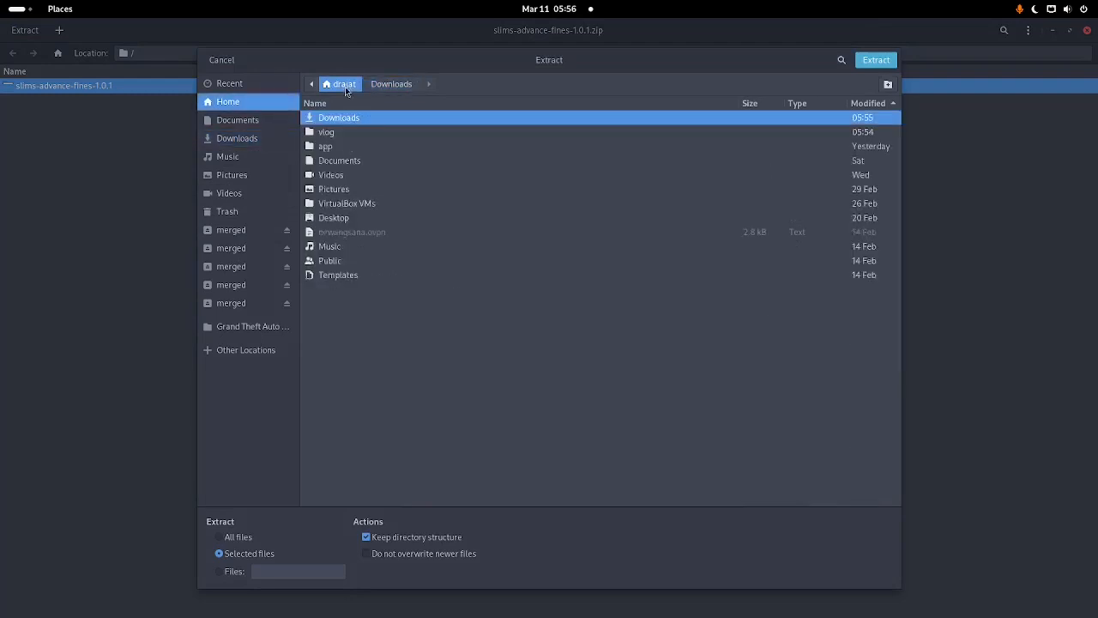
pyautogui.doubleClick(333, 148)
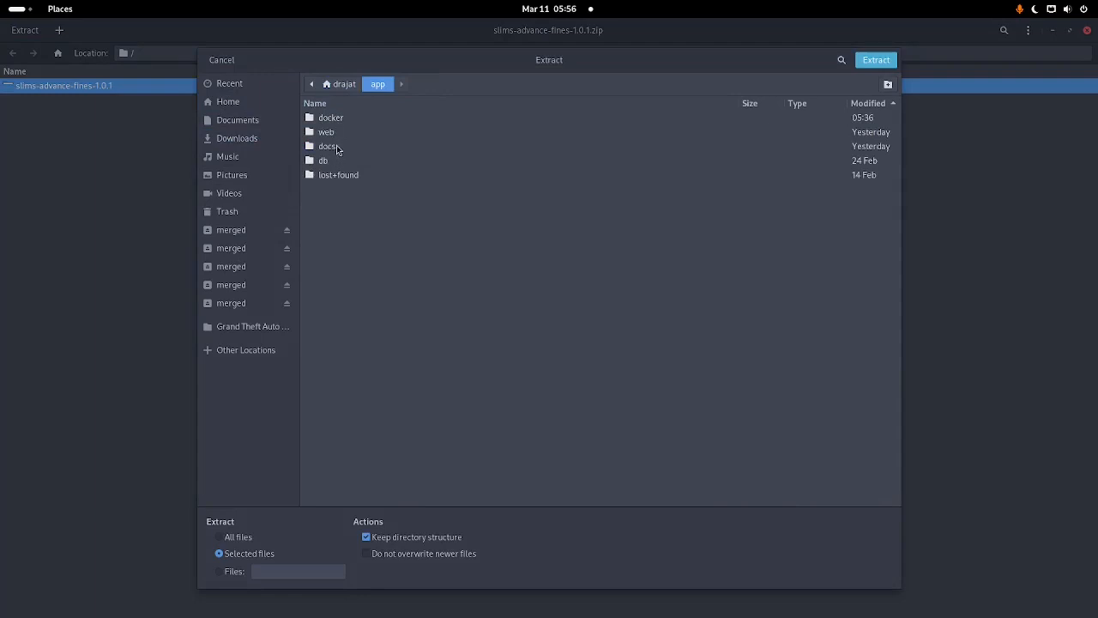
pyautogui.doubleClick(333, 134)
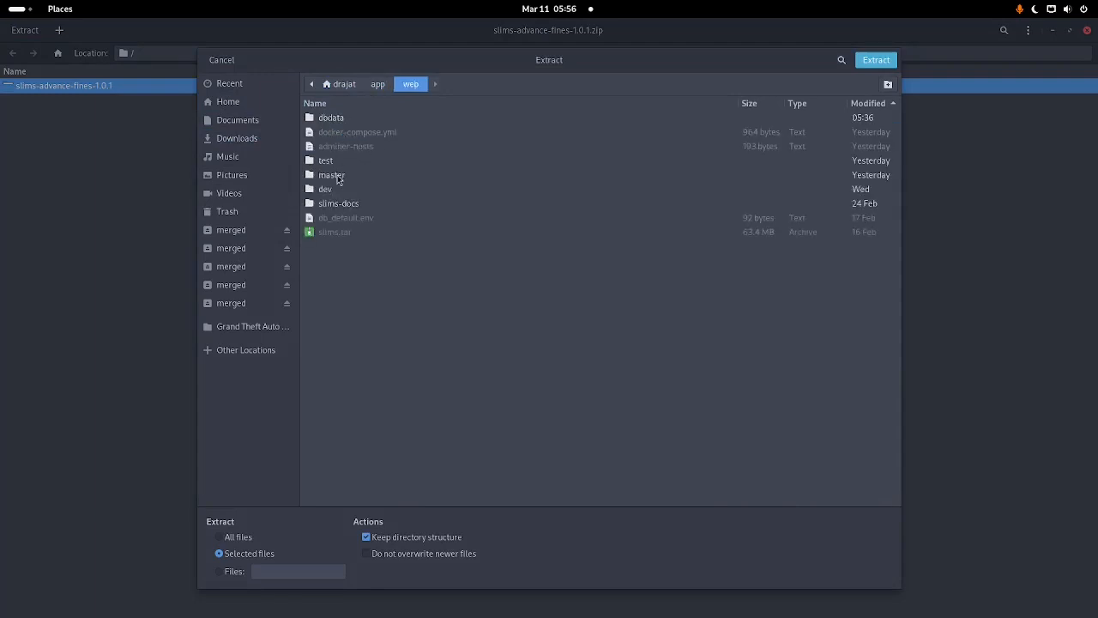
pyautogui.doubleClick(347, 181)
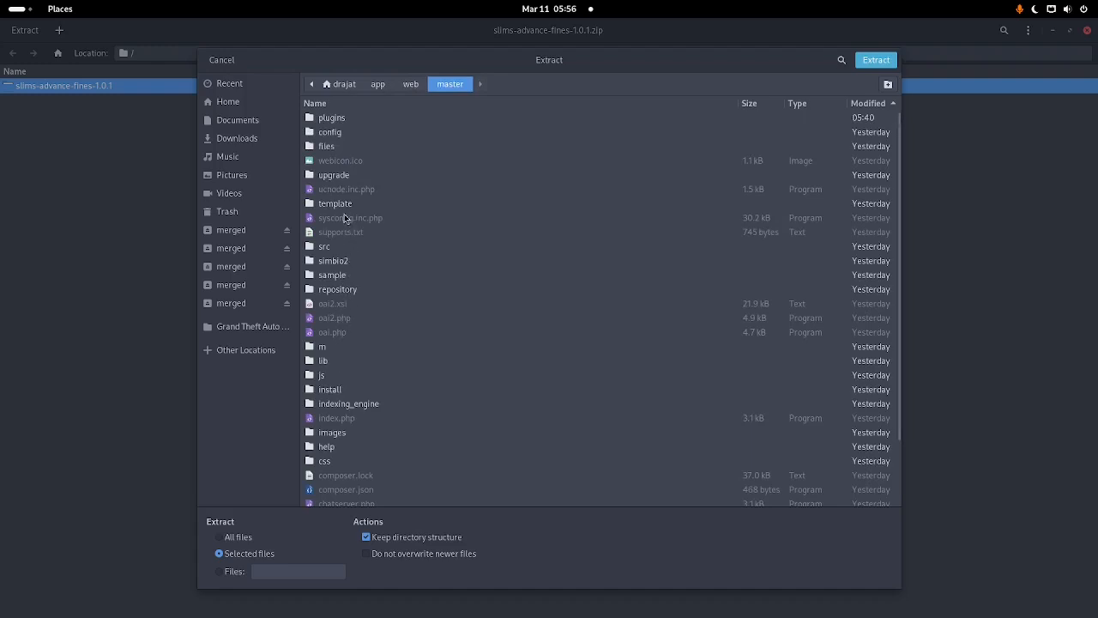
pyautogui.doubleClick(333, 120)
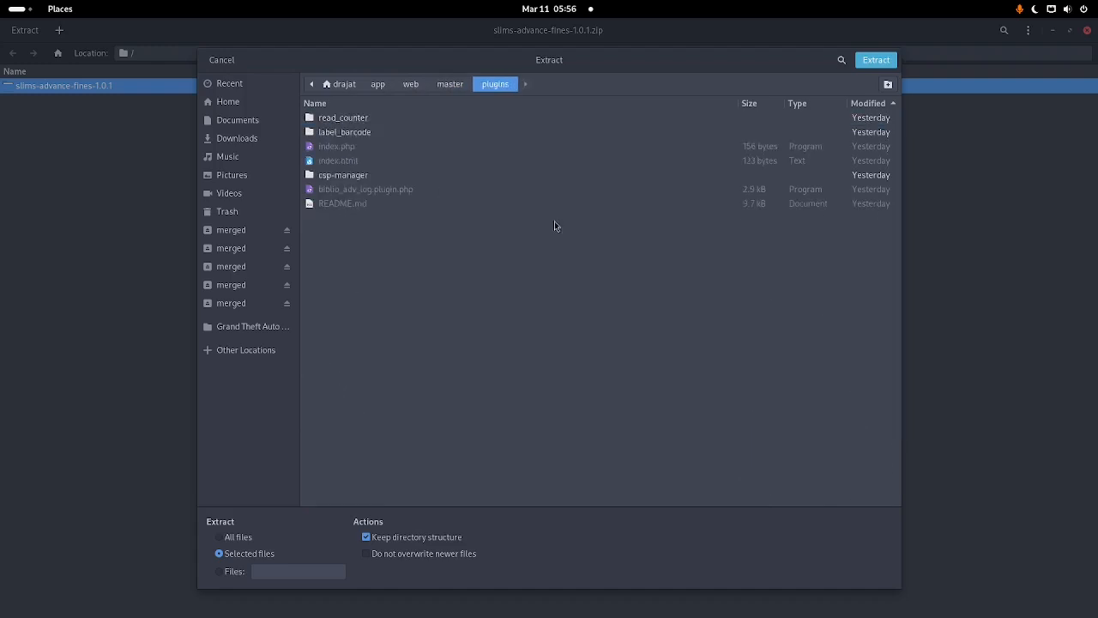
pyautogui.click(887, 57)
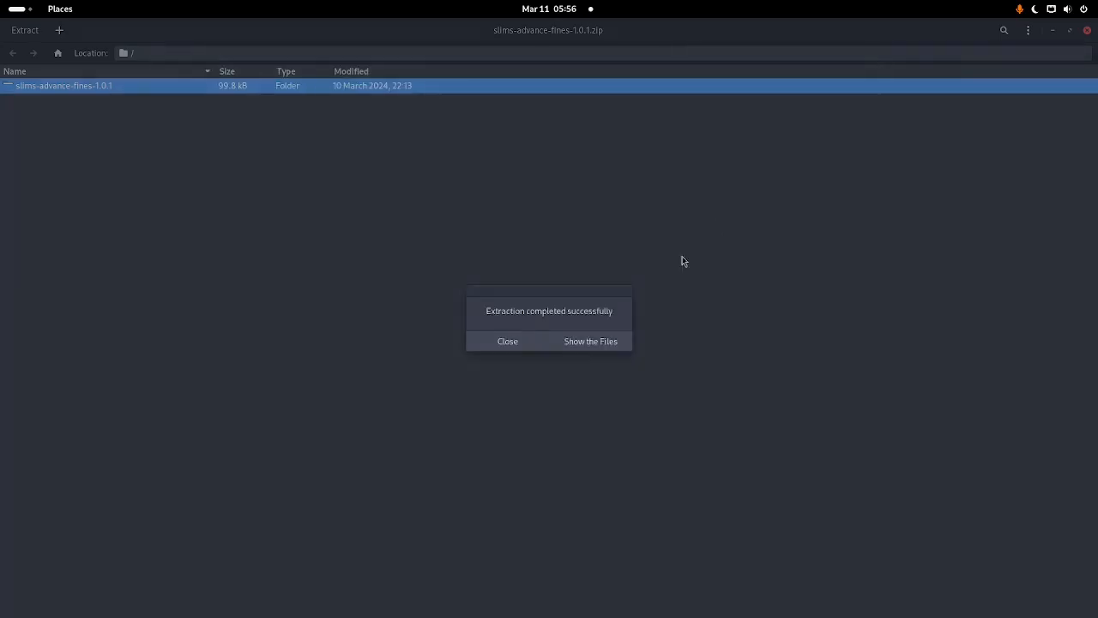
# Step: Dismiss the extraction message and return to the SLiMS administration page in the browser
pyautogui.click(508, 343)
pyautogui.click(19, 9)
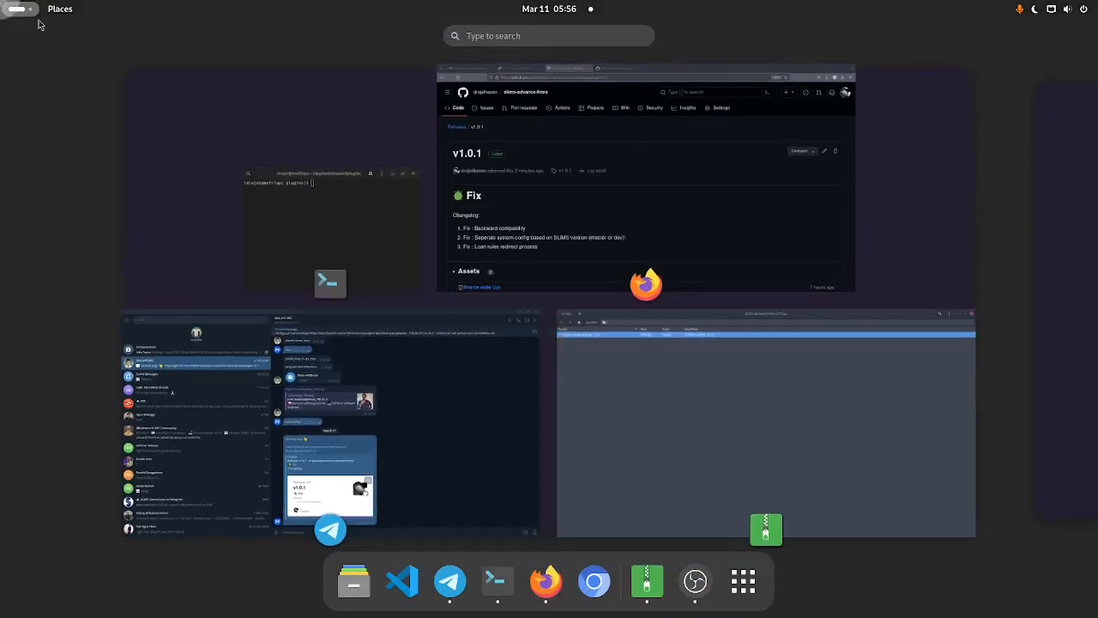
pyautogui.click(542, 210)
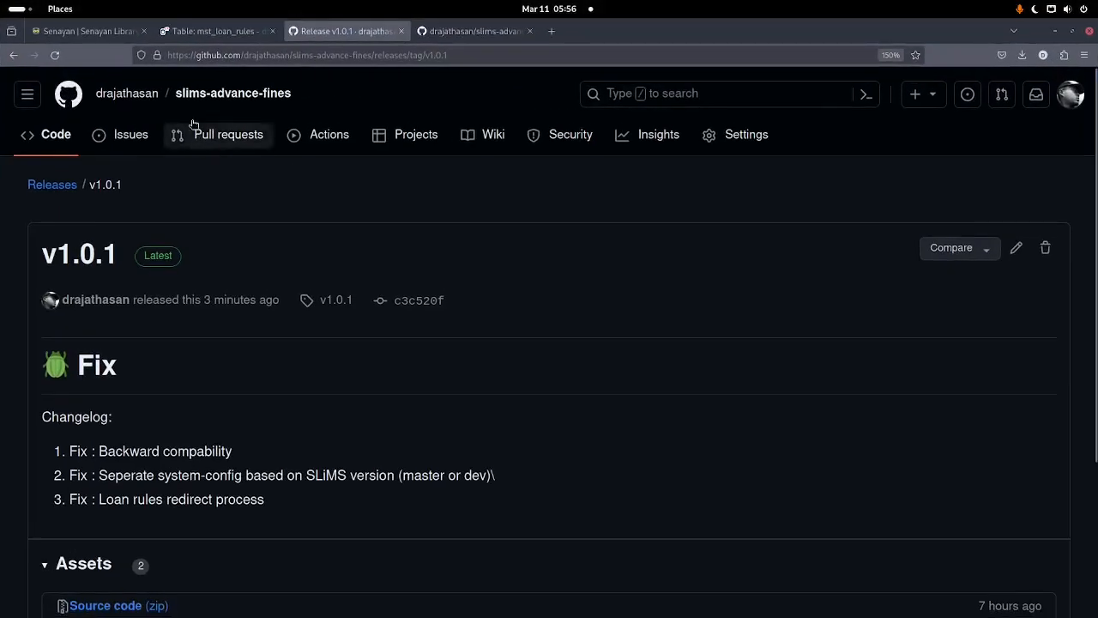
pyautogui.click(106, 31)
# Step: Enable the SLiMS Advance Fines plugin, found by searching 'advance' in System > Plugins
pyautogui.click(476, 88)
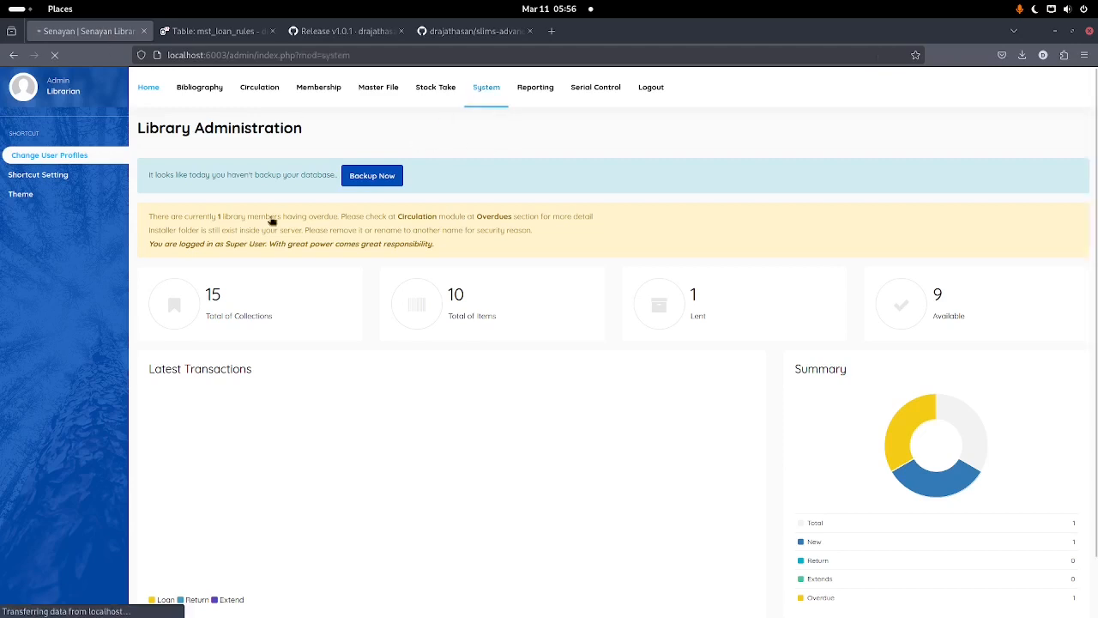
pyautogui.click(24, 253)
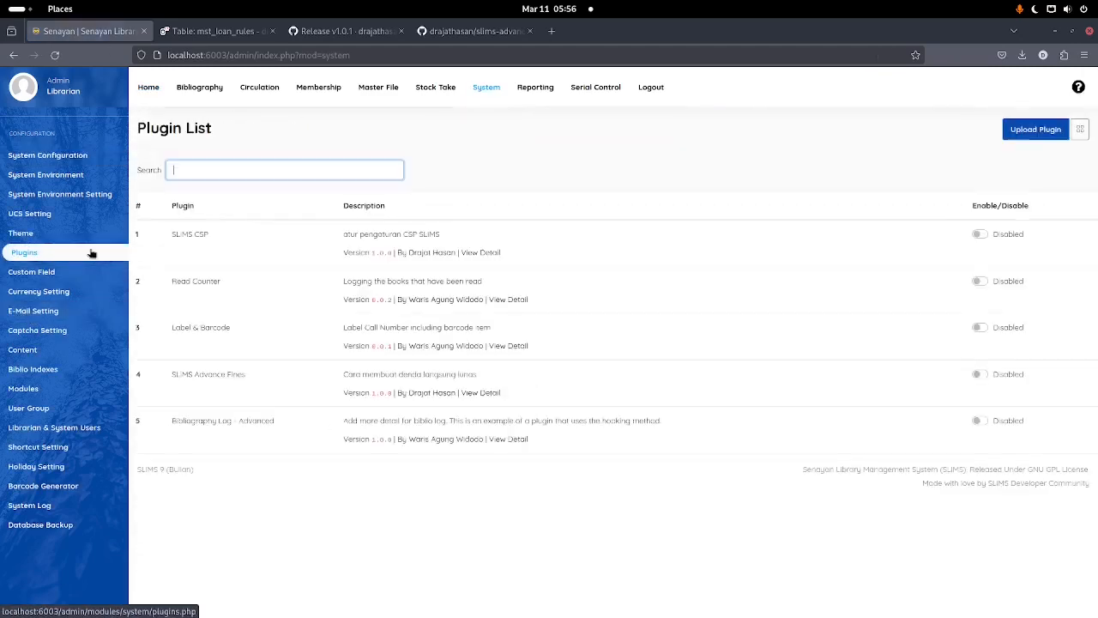
pyautogui.write('advance')
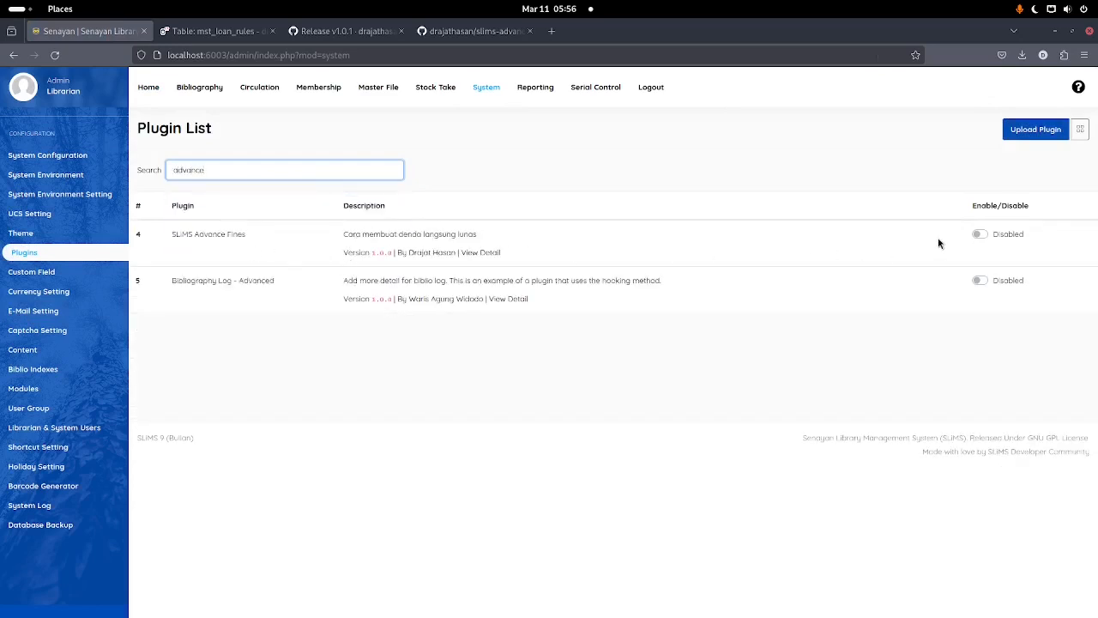
pyautogui.click(980, 234)
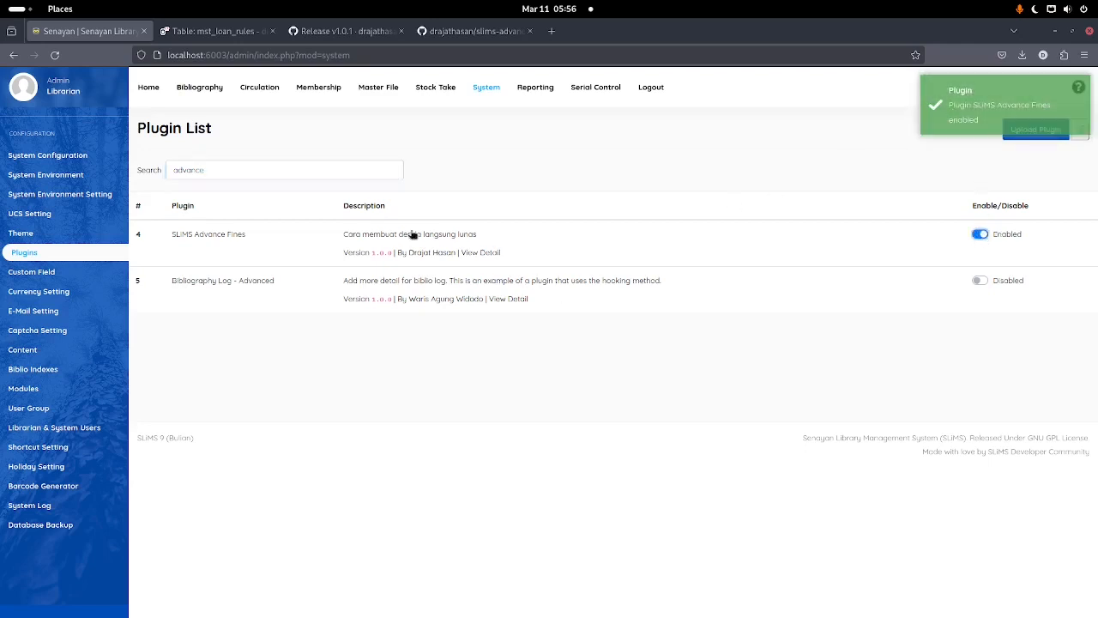
pyautogui.click(494, 97)
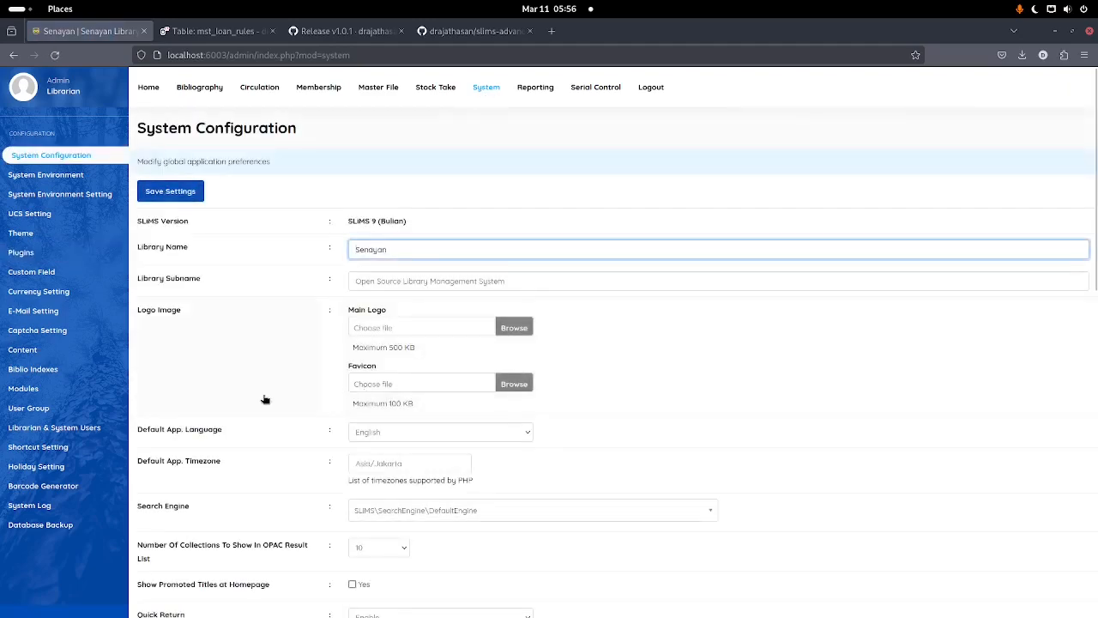
# Step: Review the Advance Fines settings, keeping 'Lengkapi Data Kredit?' set to Enable
pyautogui.scroll(-10, 265, 399)
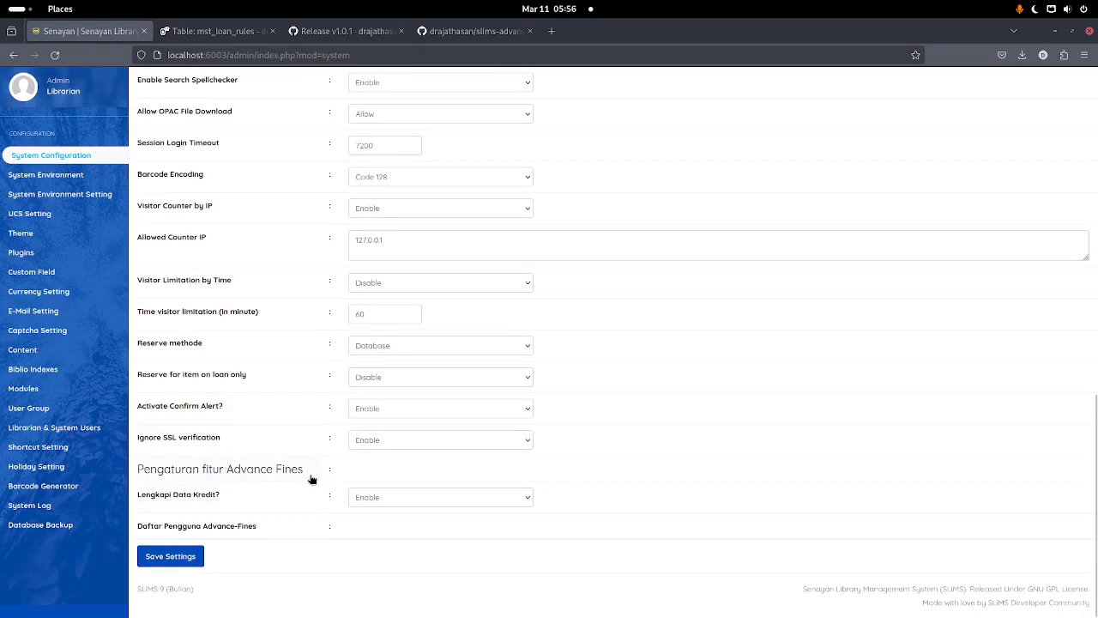
pyautogui.moveTo(313, 474); pyautogui.dragTo(137, 469)
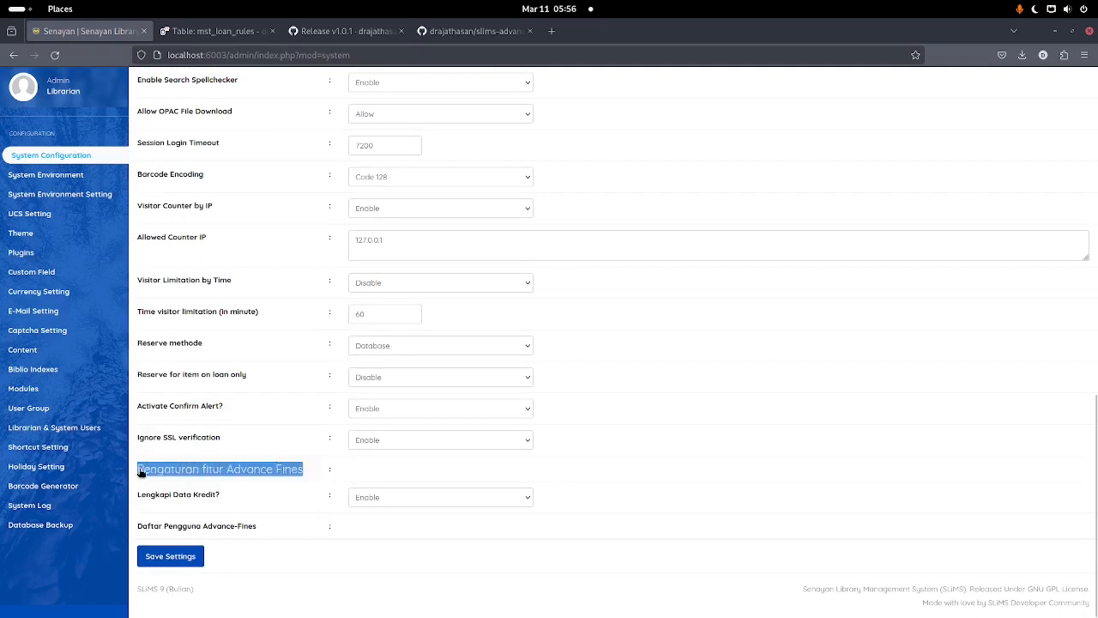
pyautogui.click(243, 496)
pyautogui.moveTo(232, 499); pyautogui.dragTo(131, 504)
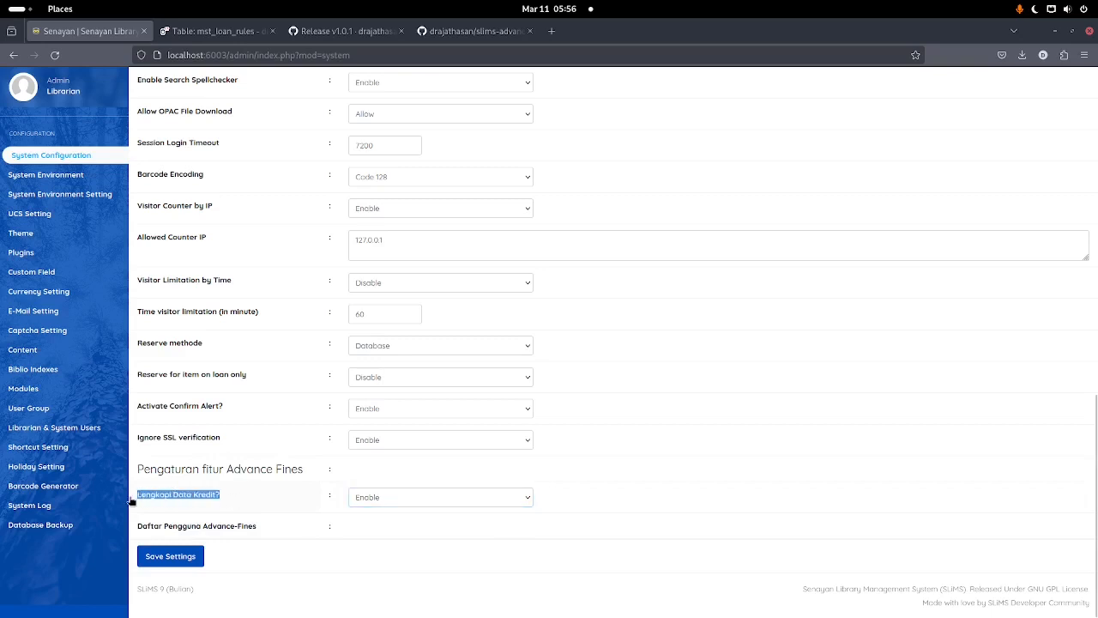
pyautogui.click(321, 505)
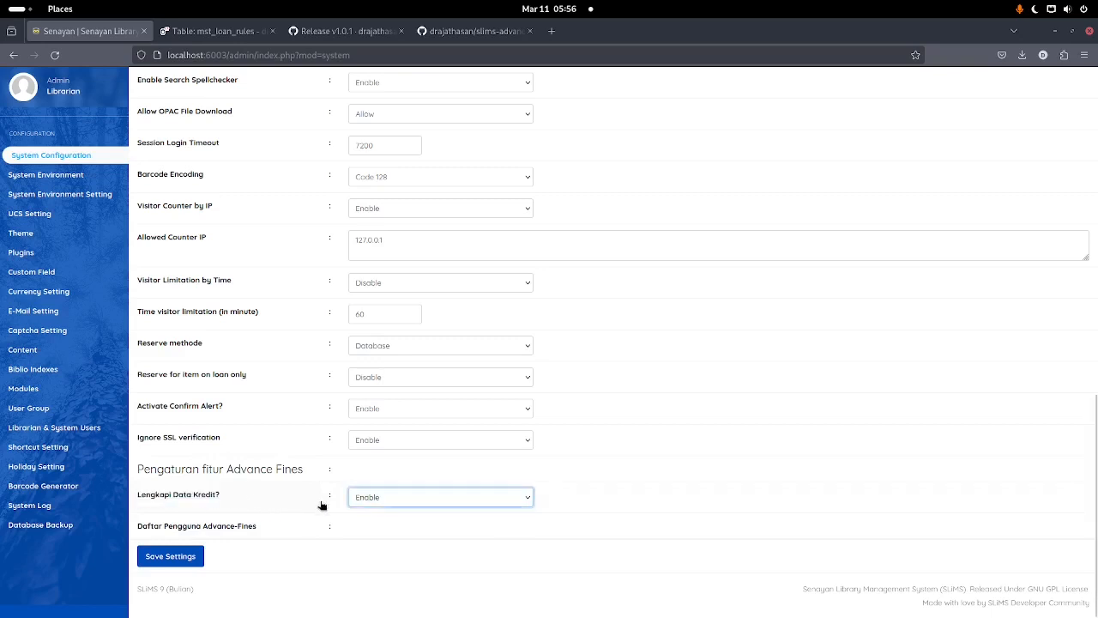
pyautogui.click(405, 505)
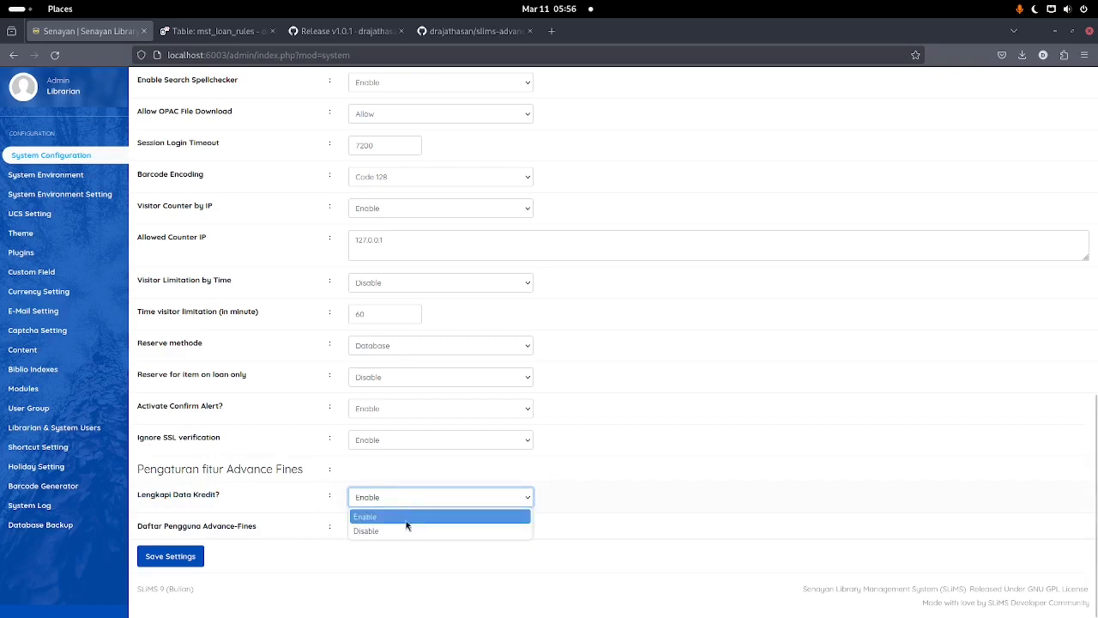
pyautogui.click(306, 515)
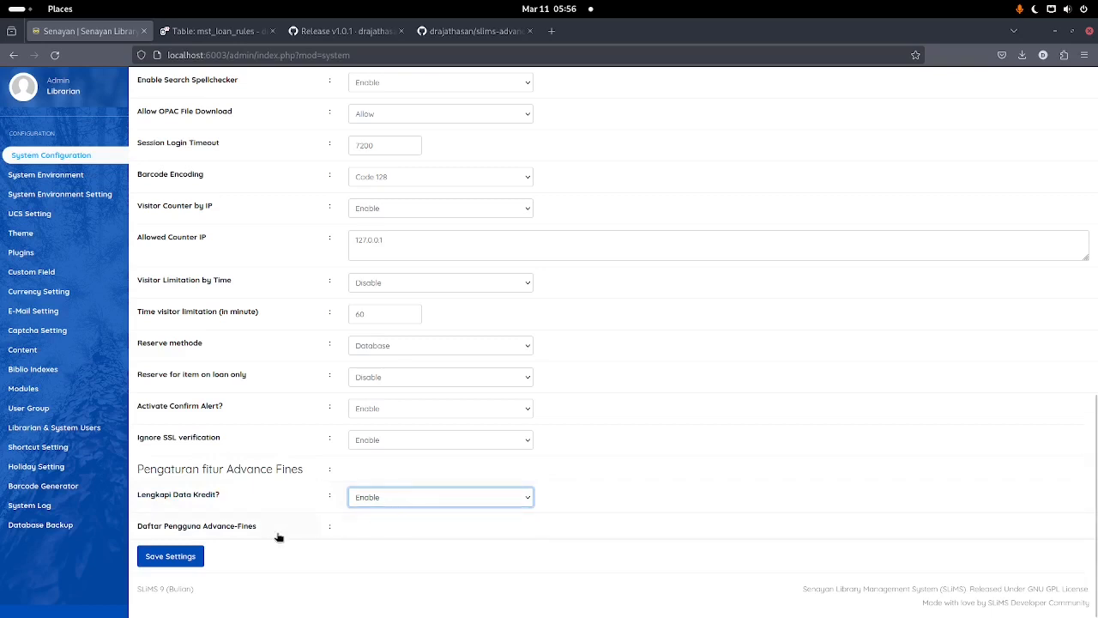
pyautogui.moveTo(272, 531); pyautogui.dragTo(184, 523)
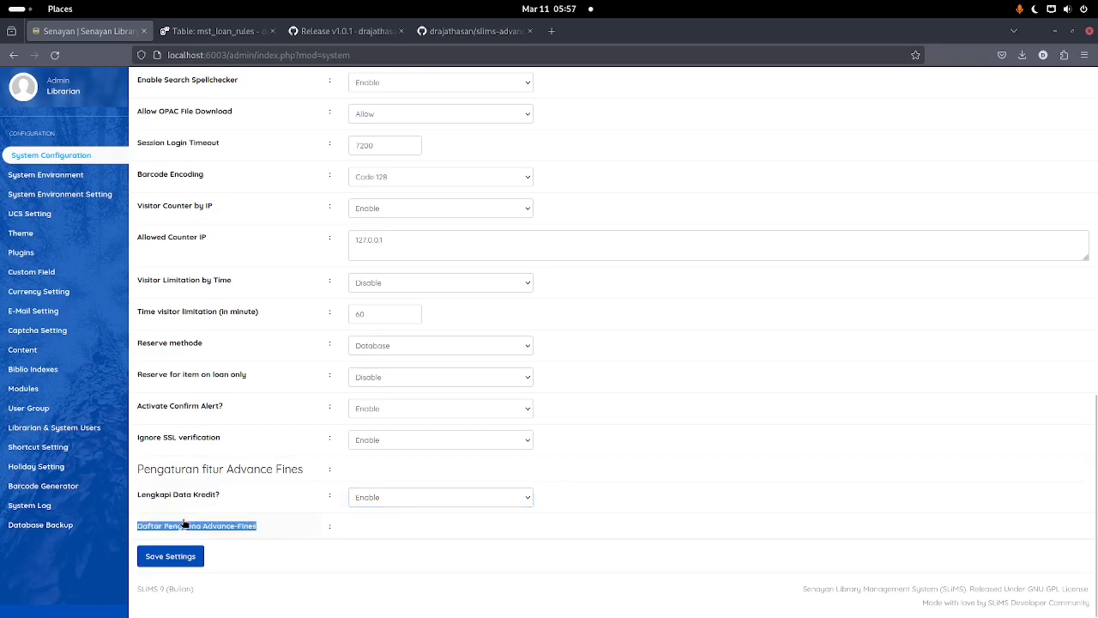
pyautogui.click(276, 528)
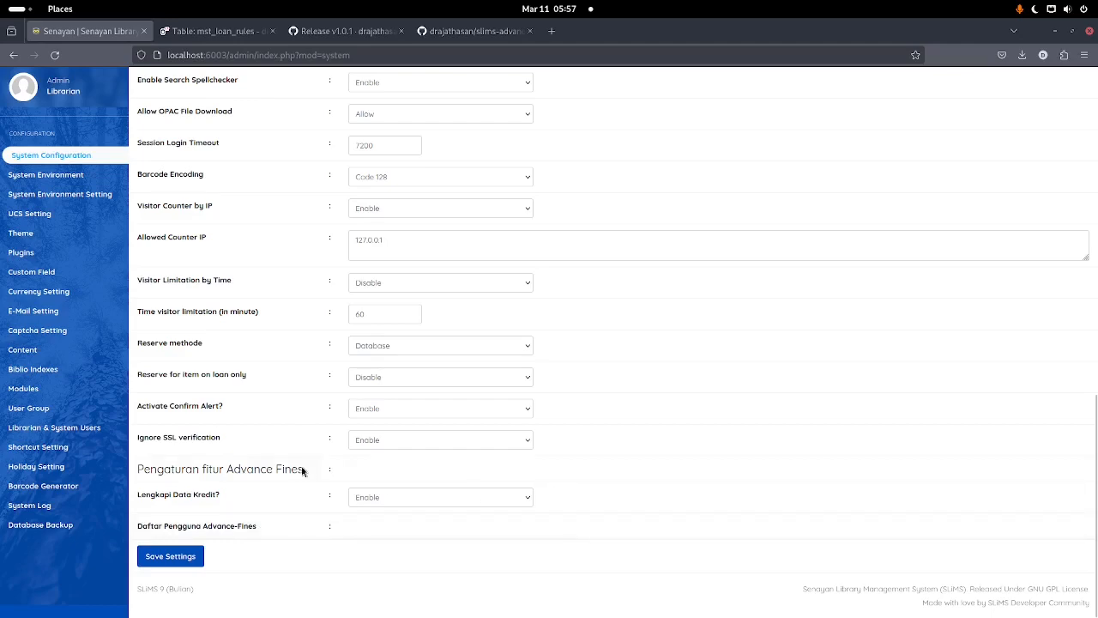
pyautogui.scroll(10, 296, 468)
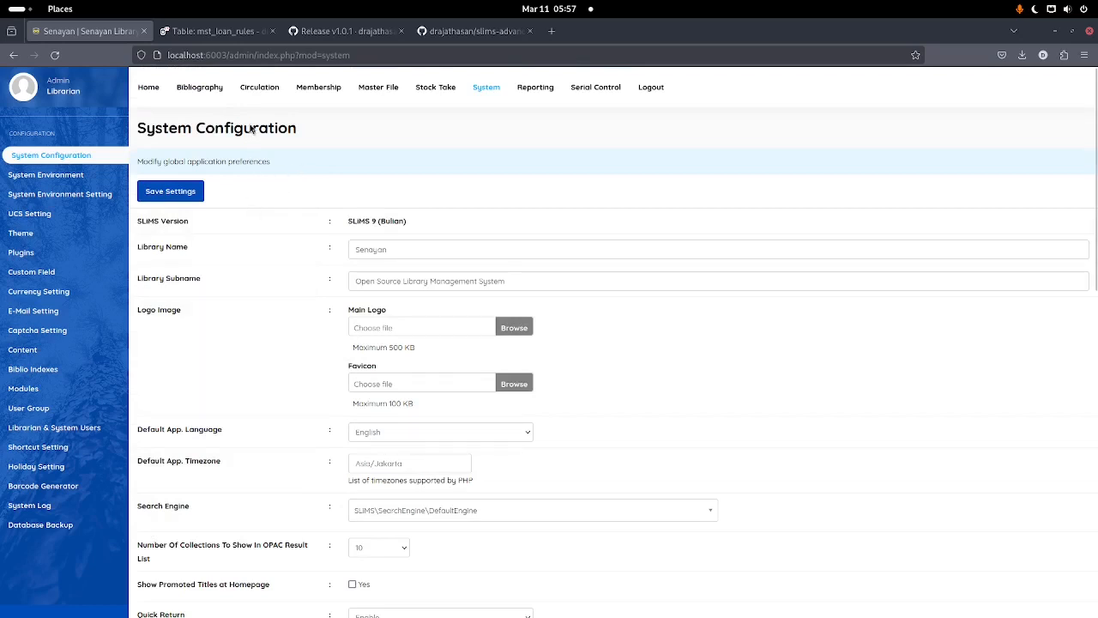
# Step: Start a circulation transaction for the member and check the 54-day overdue loan's $0.00 fine
pyautogui.click(252, 98)
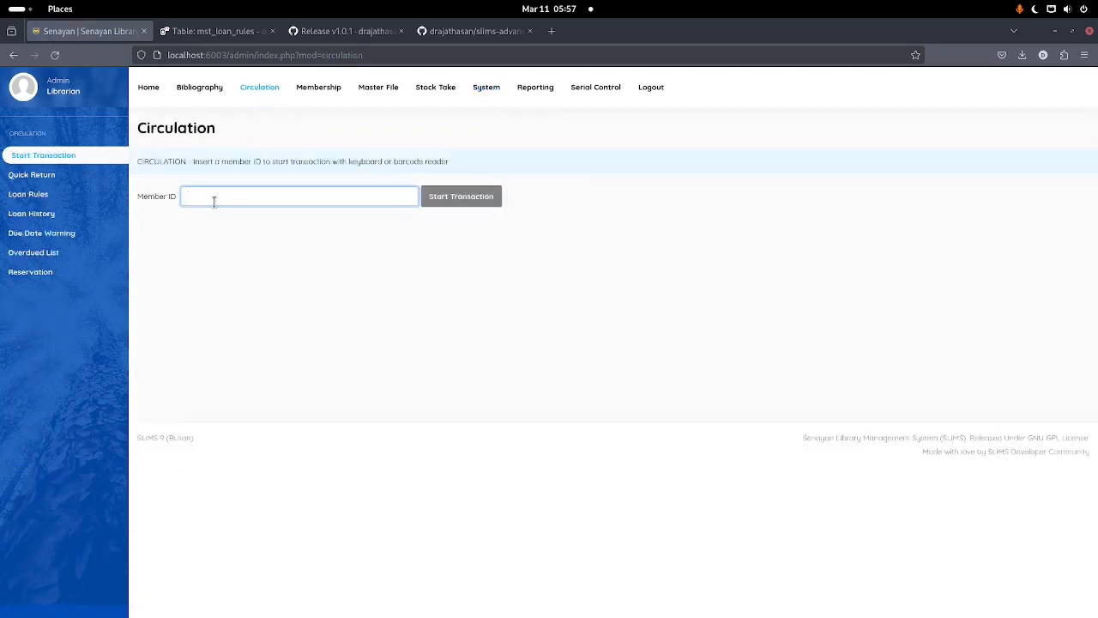
pyautogui.write('123')
pyautogui.press('Return')
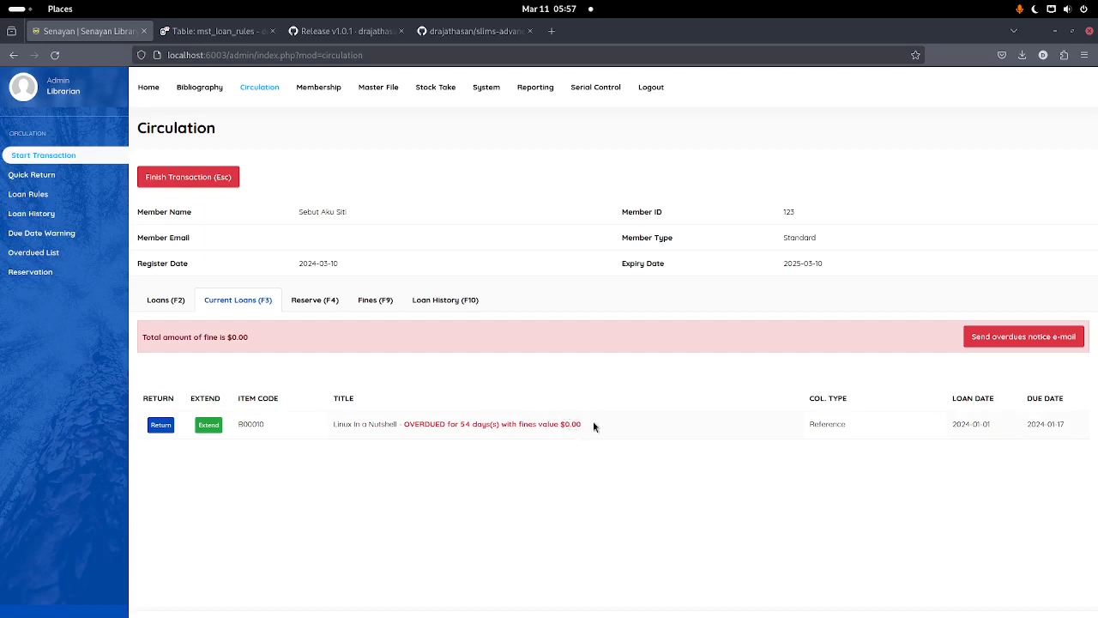
pyautogui.moveTo(559, 424); pyautogui.dragTo(565, 424)
pyautogui.click(592, 430)
pyautogui.doubleClick(562, 424)
pyautogui.click(484, 96)
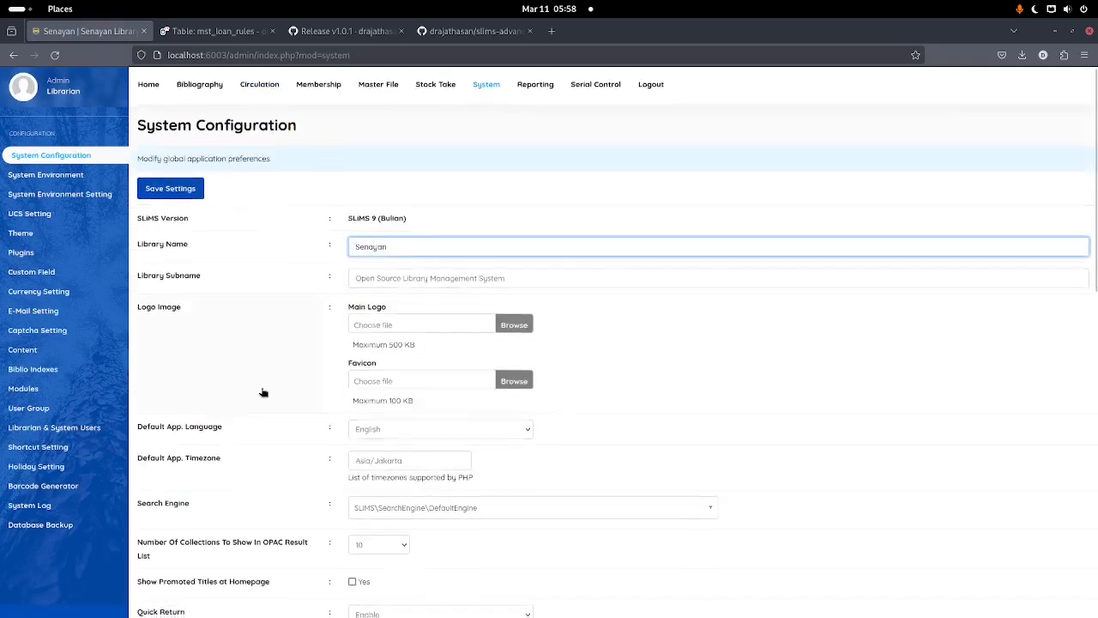
# Step: Set Default App. Language to Indonesian and save the system settings
pyautogui.scroll(-1, 262, 392)
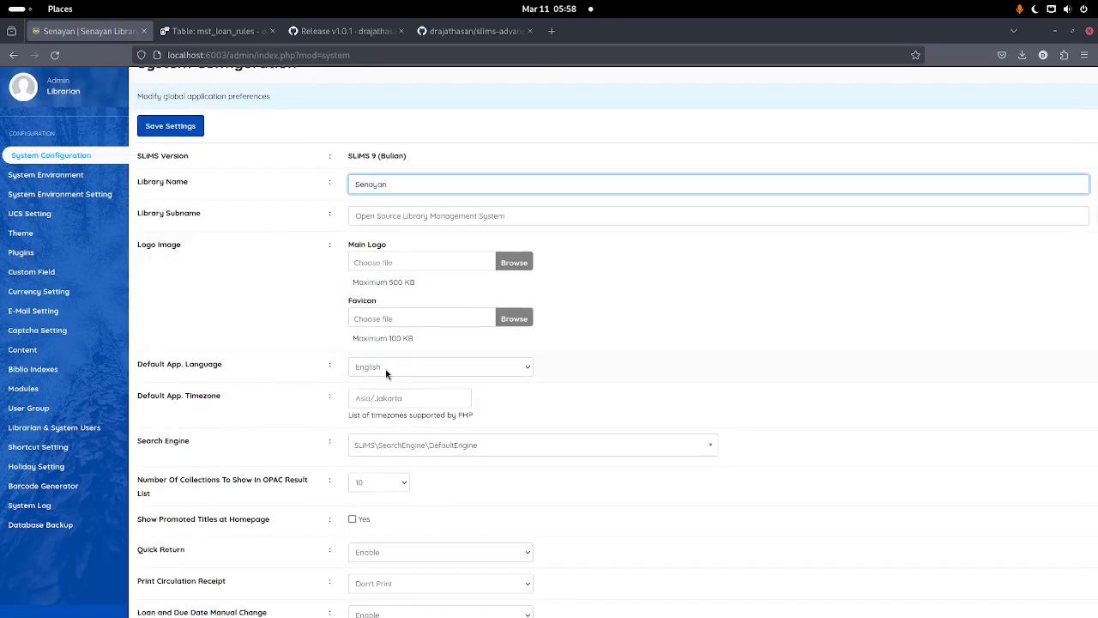
pyautogui.click(386, 367)
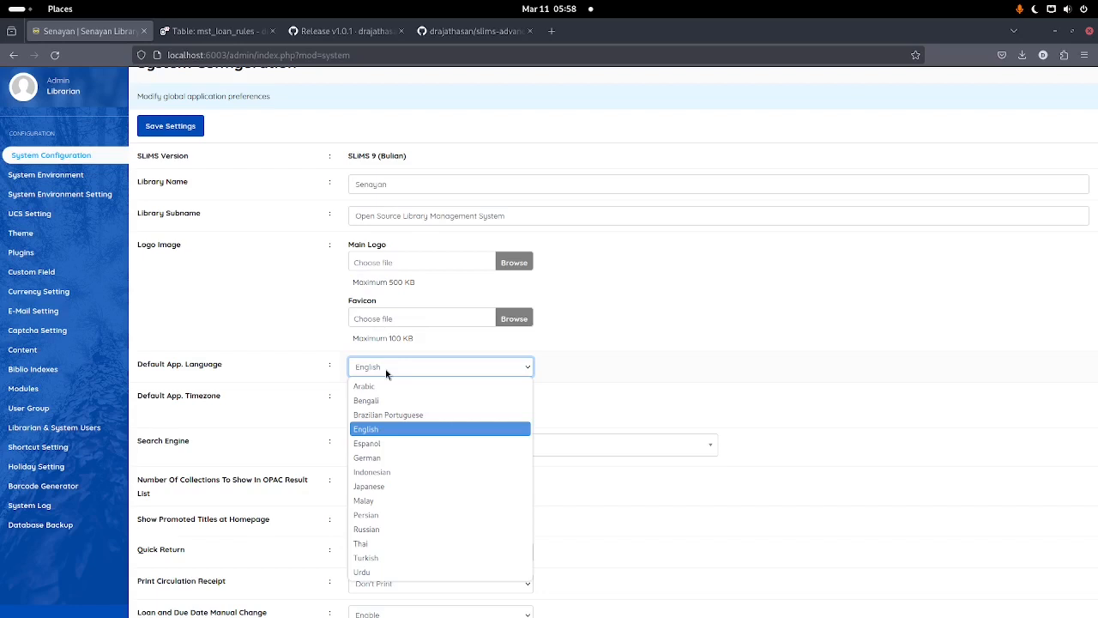
pyautogui.click(381, 471)
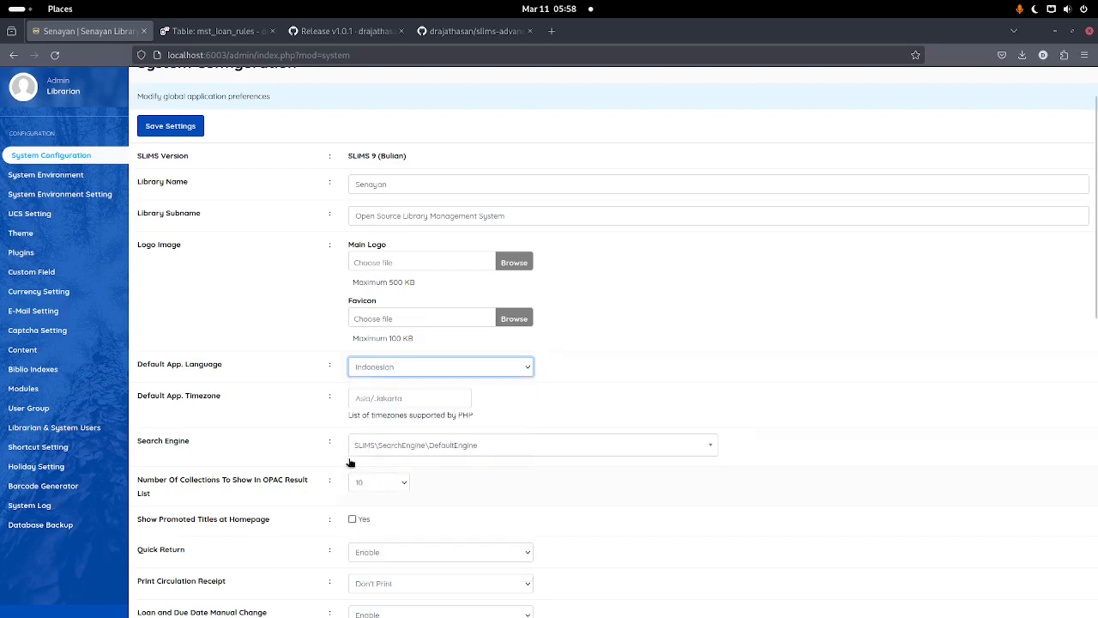
pyautogui.scroll(1, 258, 338)
pyautogui.click(180, 196)
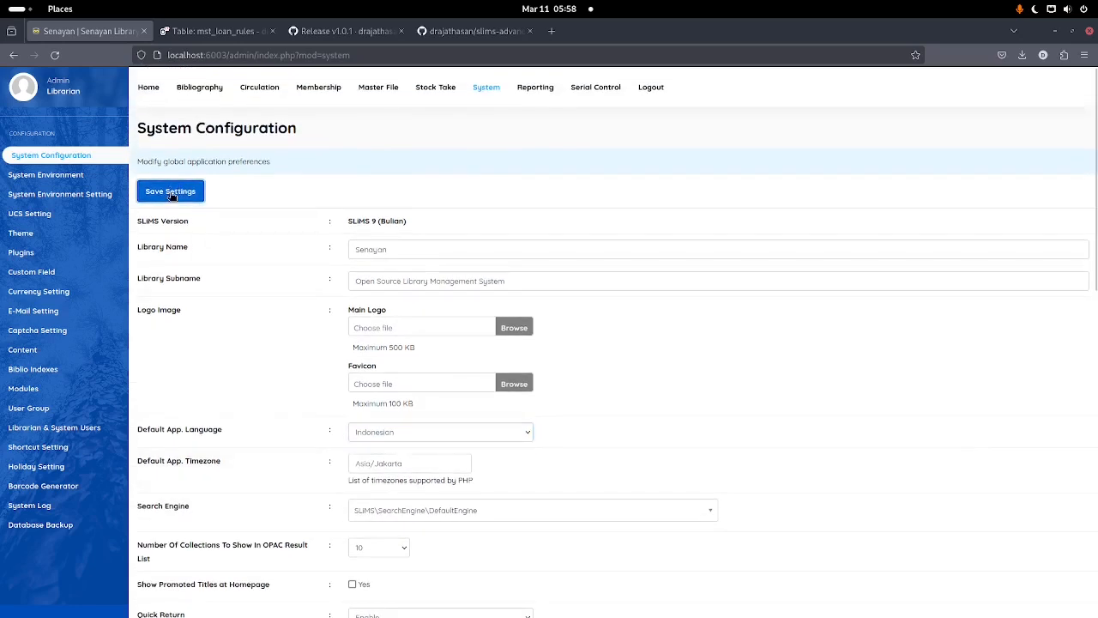
pyautogui.click(256, 86)
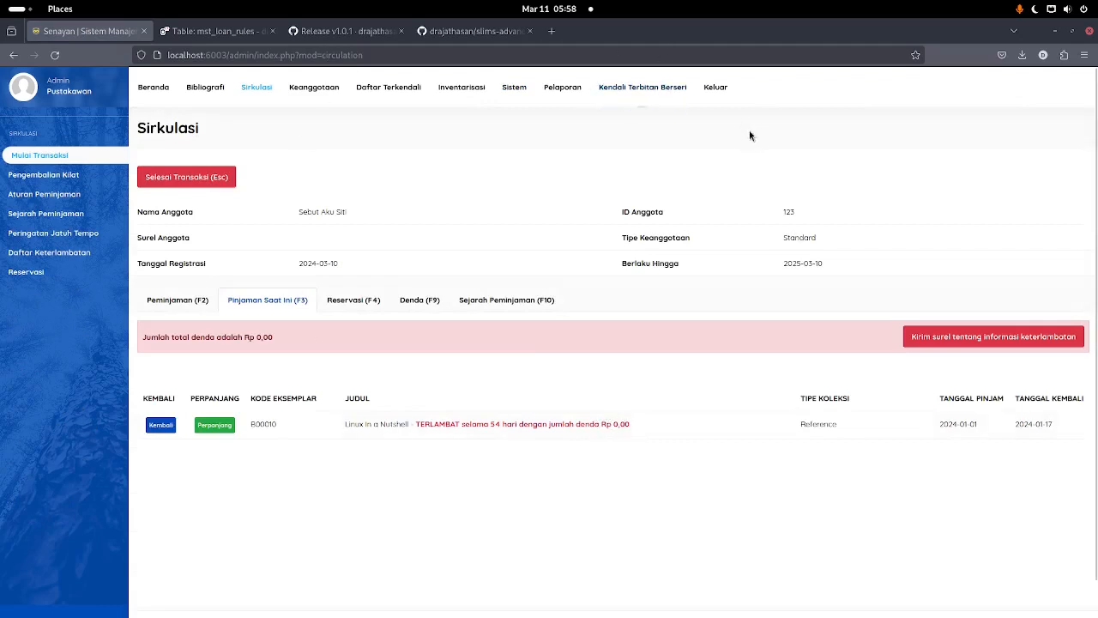
# Step: Enter 0 for Jumlah angka desimal in Pengaturan mata uang and save the currency settings
pyautogui.click(518, 101)
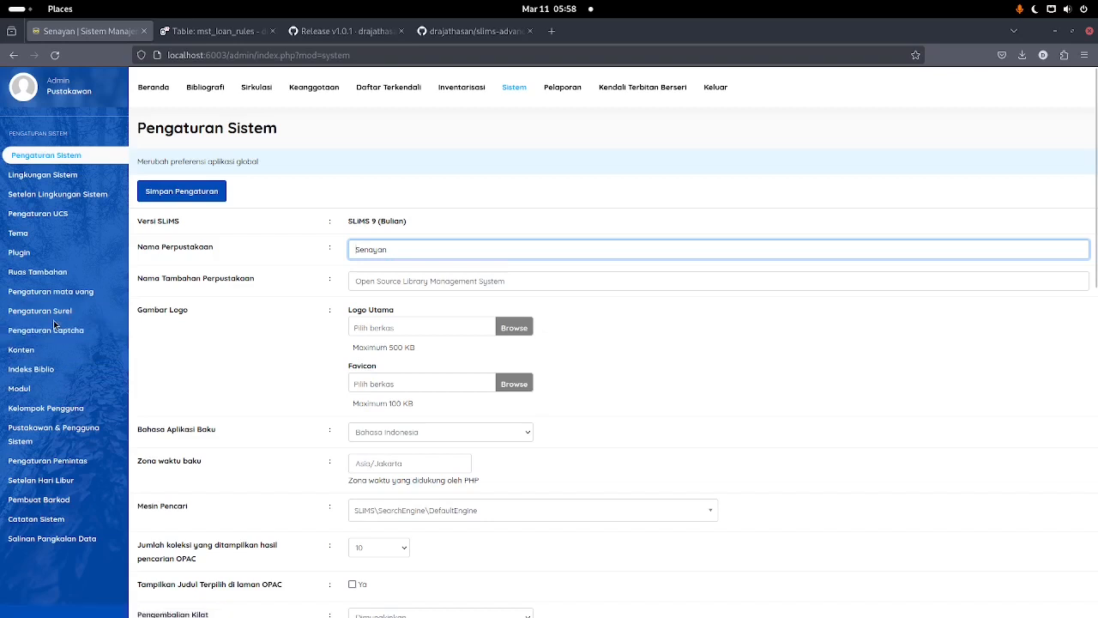
pyautogui.click(75, 290)
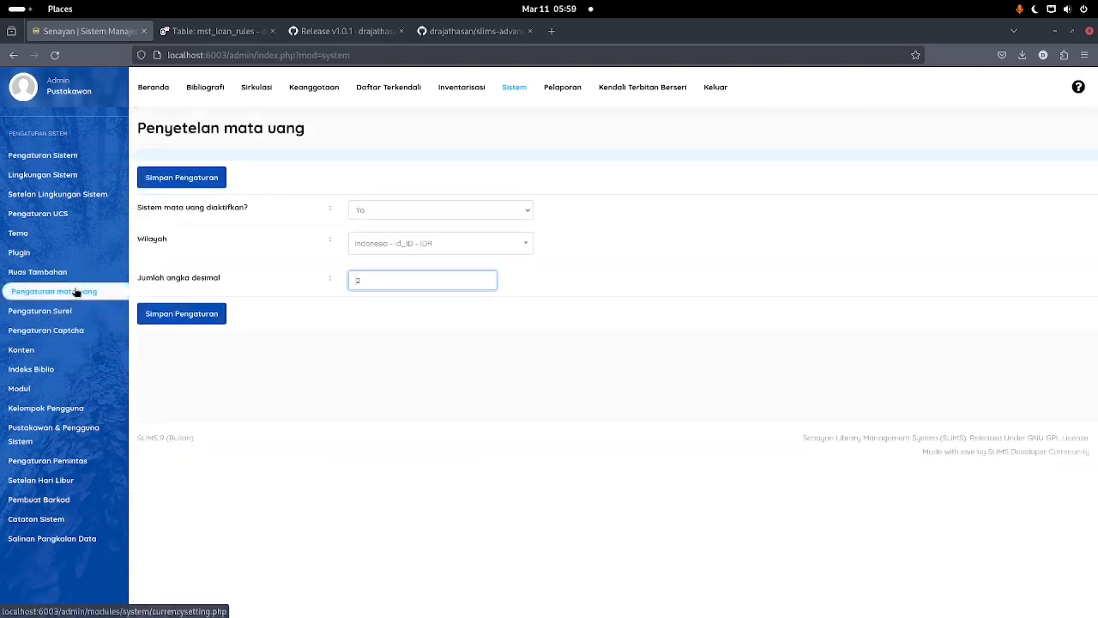
pyautogui.click(43, 155)
pyautogui.click(57, 178)
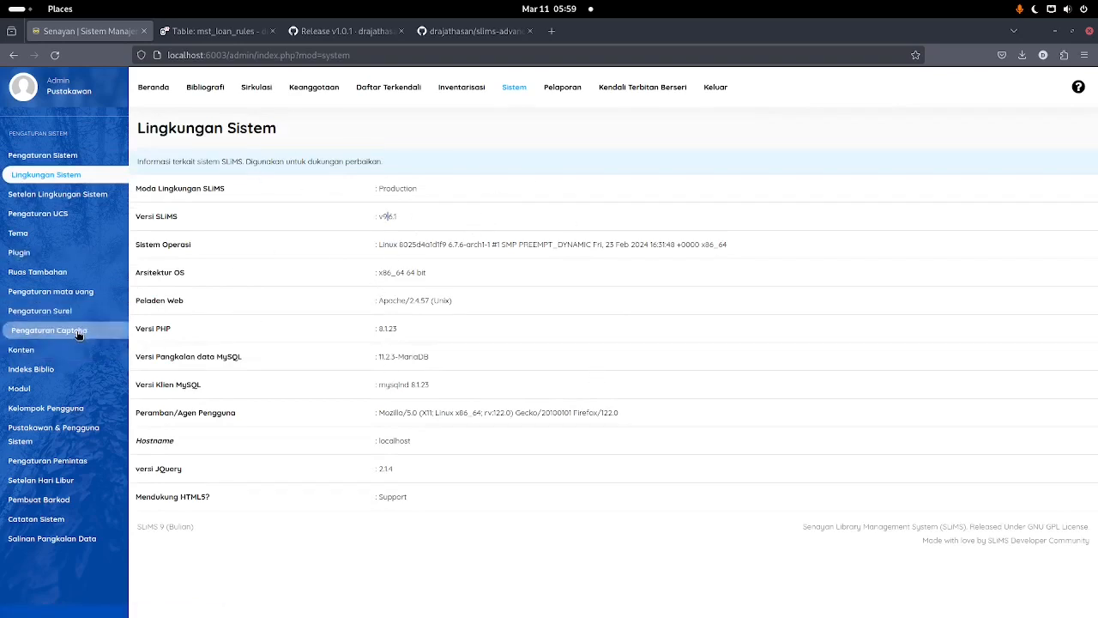
pyautogui.click(87, 292)
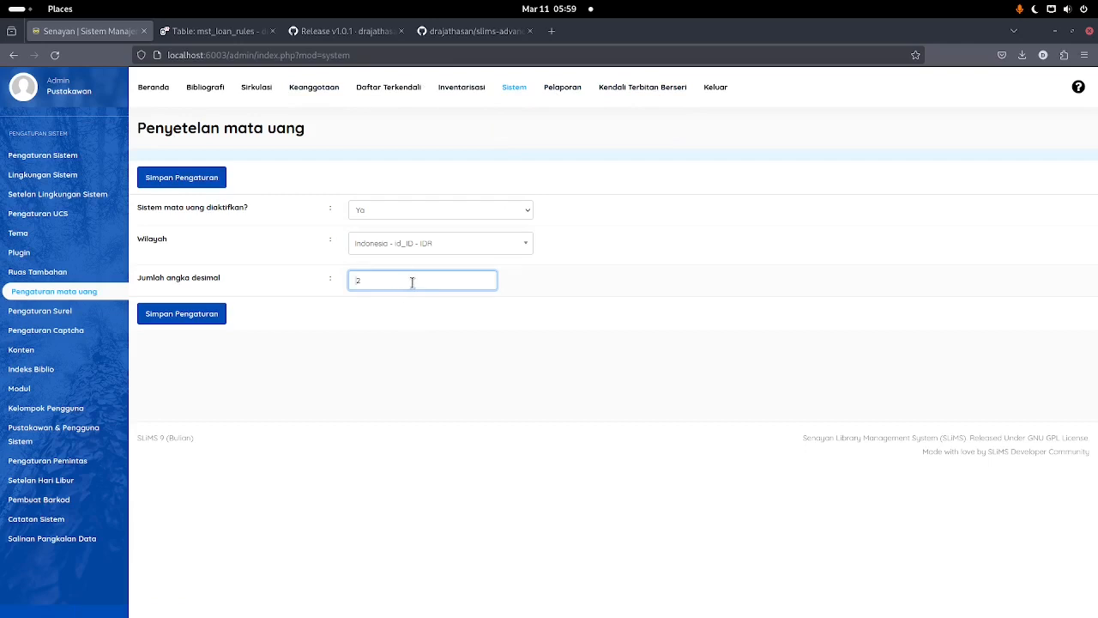
pyautogui.moveTo(422, 281); pyautogui.dragTo(210, 277)
pyautogui.write('0')
pyautogui.click(198, 183)
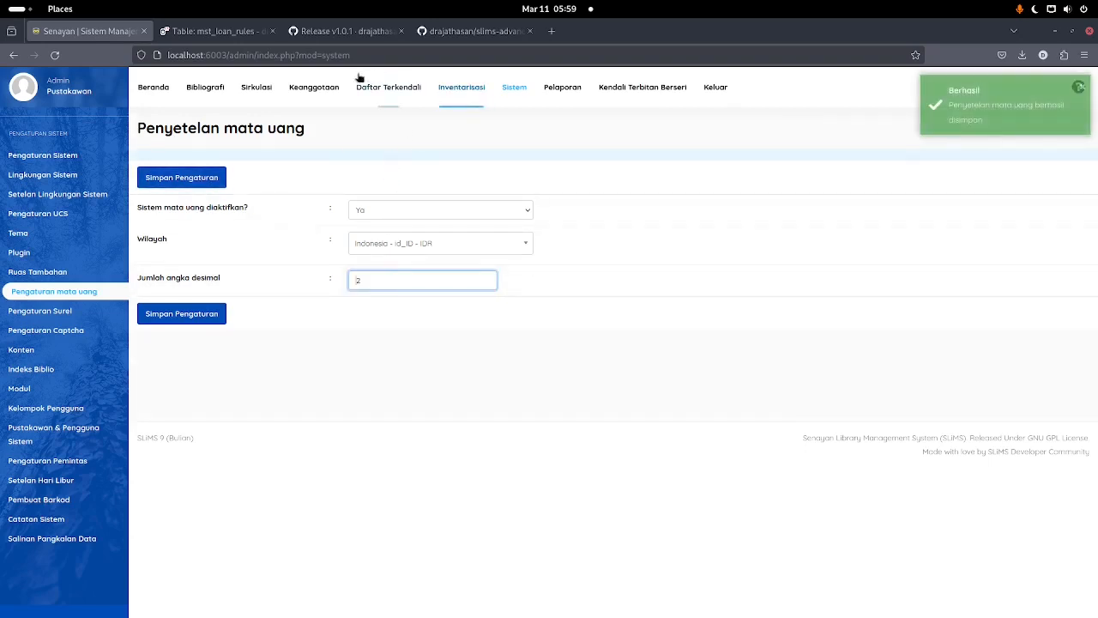
pyautogui.click(257, 86)
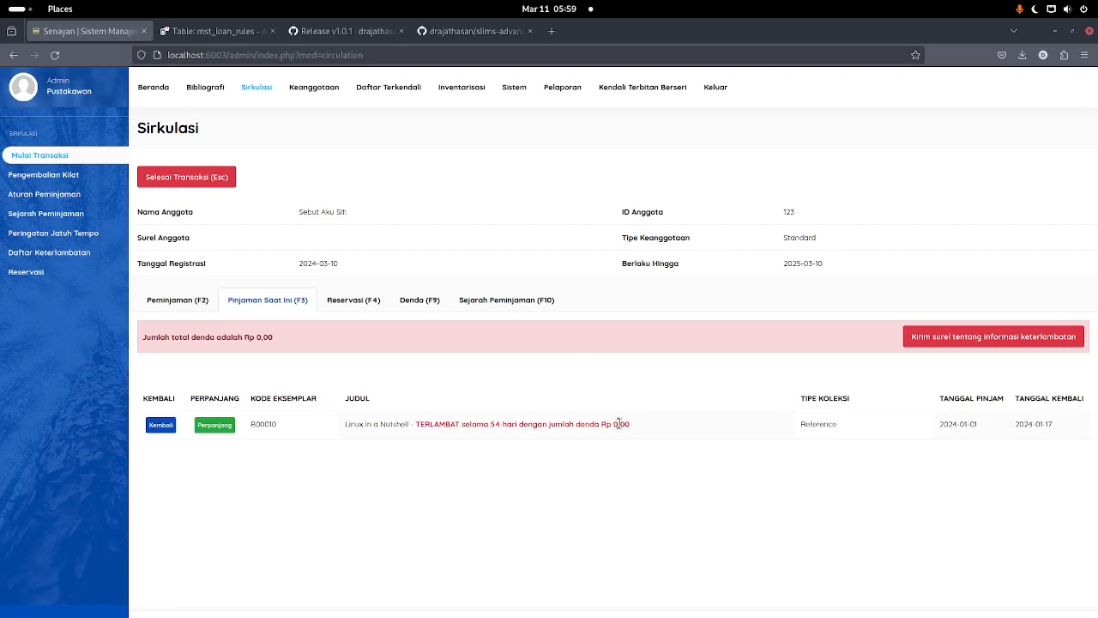
# Step: Open the Keanggotaan (Membership) section from the top menu
pyautogui.click(312, 93)
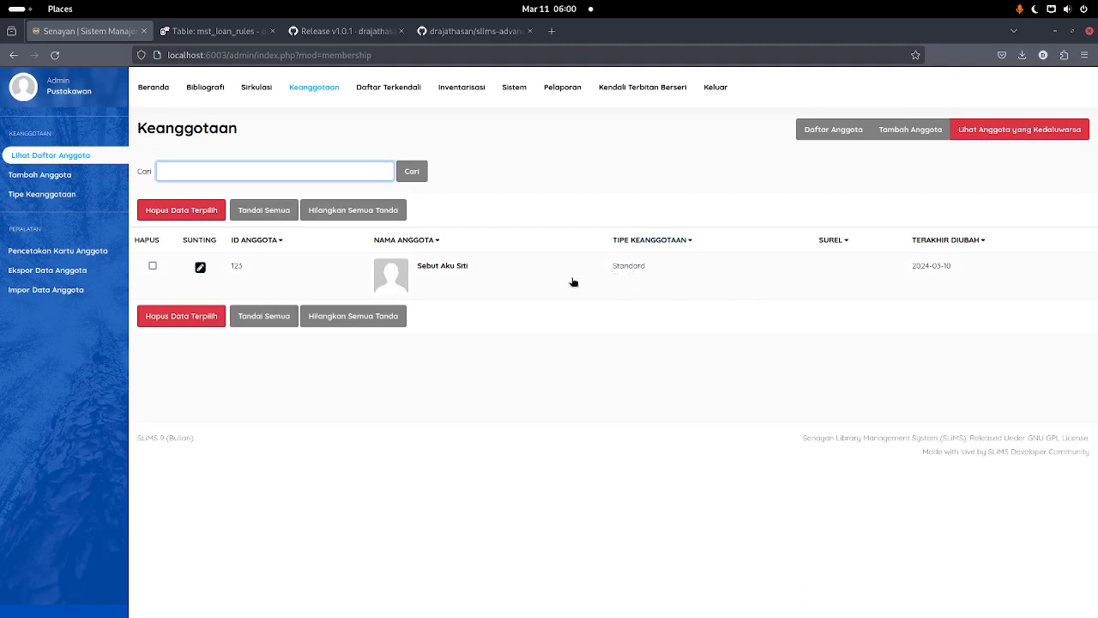
# Step: Change the Standard membership type's Denda Per Hari to 250 and save it
pyautogui.click(97, 197)
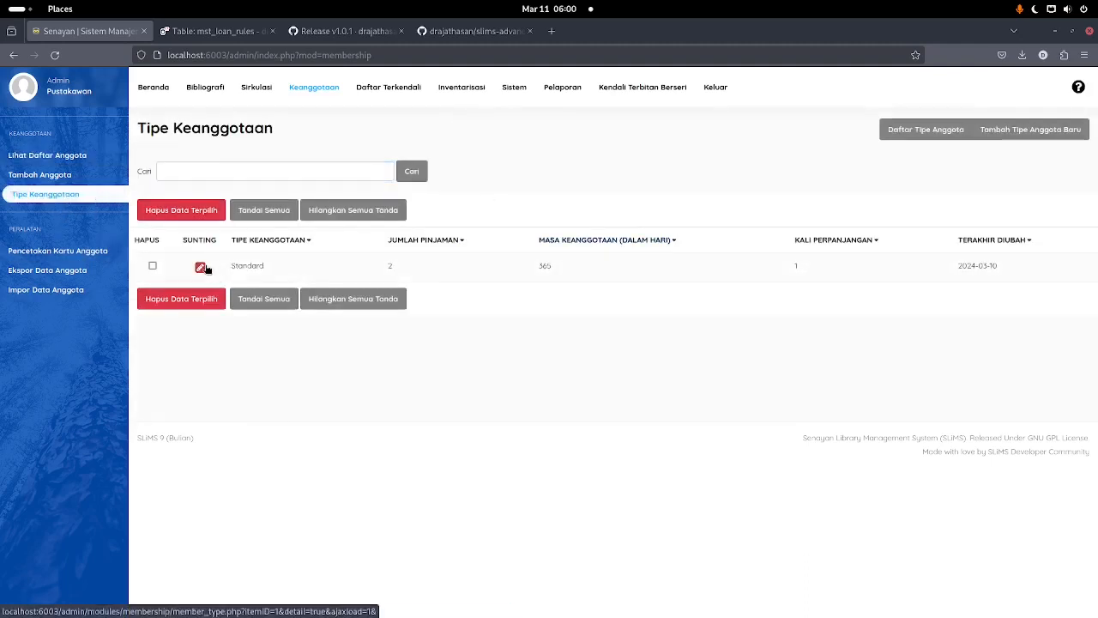
pyautogui.click(200, 267)
pyautogui.click(1067, 250)
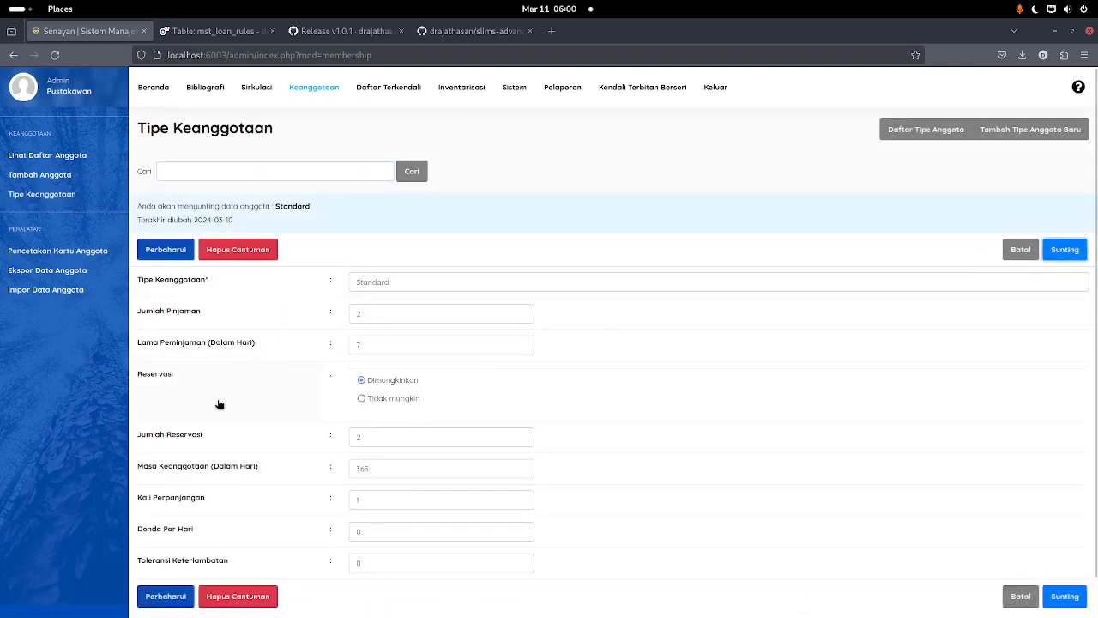
pyautogui.scroll(-1, 219, 407)
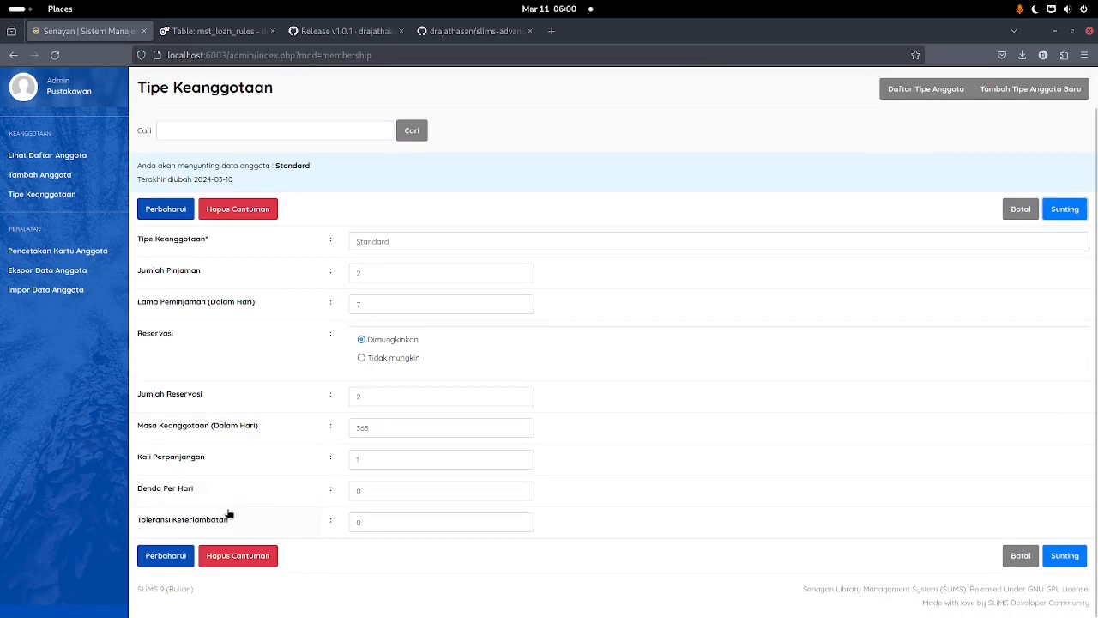
pyautogui.doubleClick(411, 493)
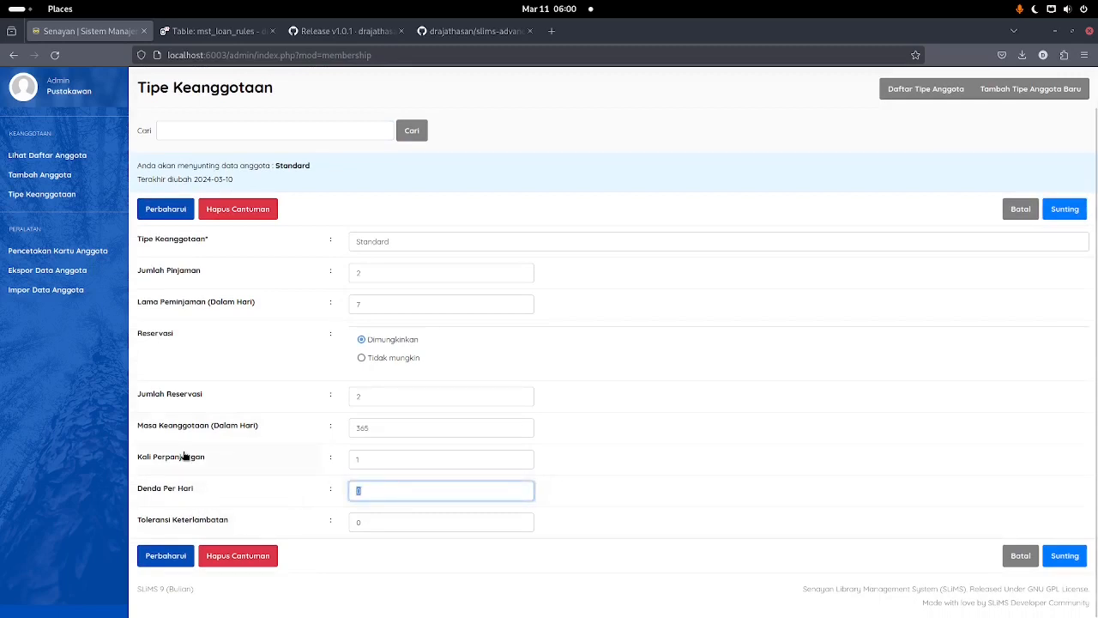
pyautogui.write('25')
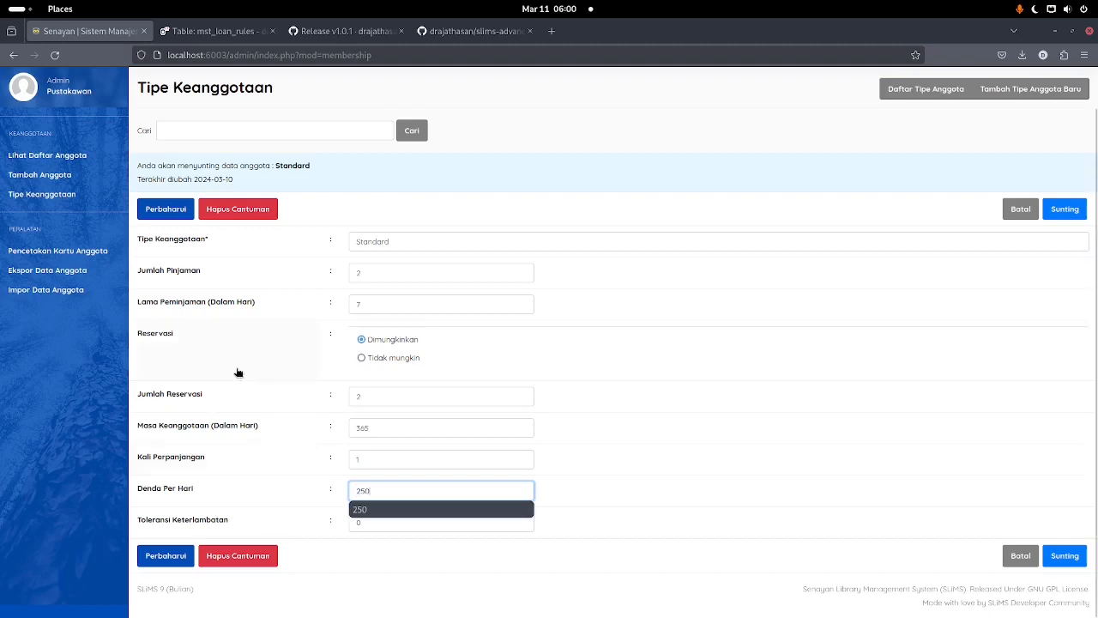
pyautogui.click(163, 214)
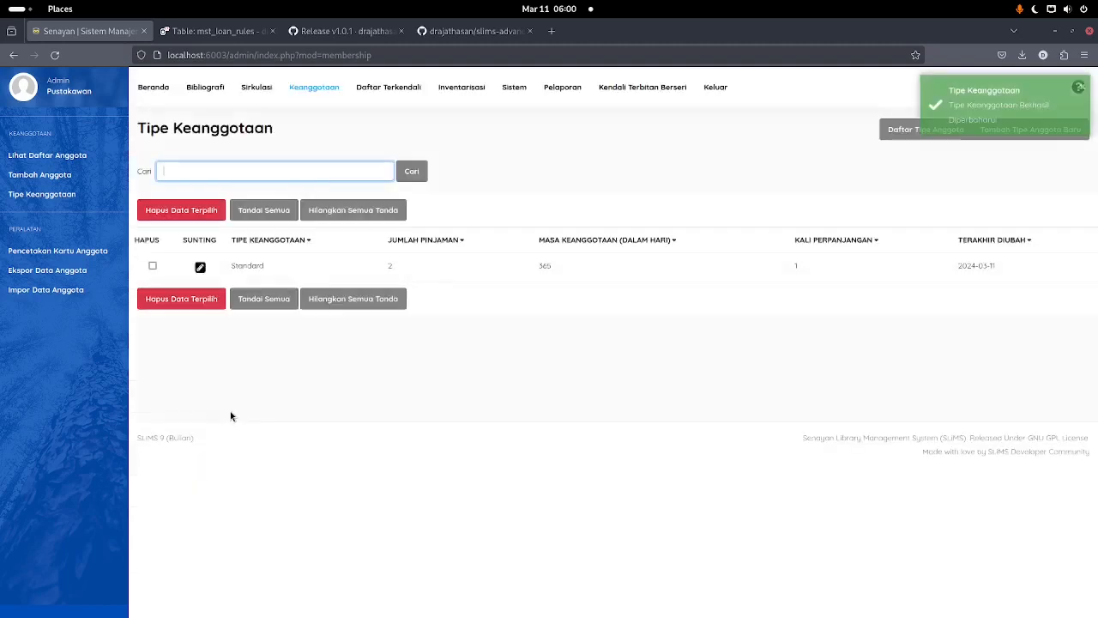
pyautogui.click(270, 99)
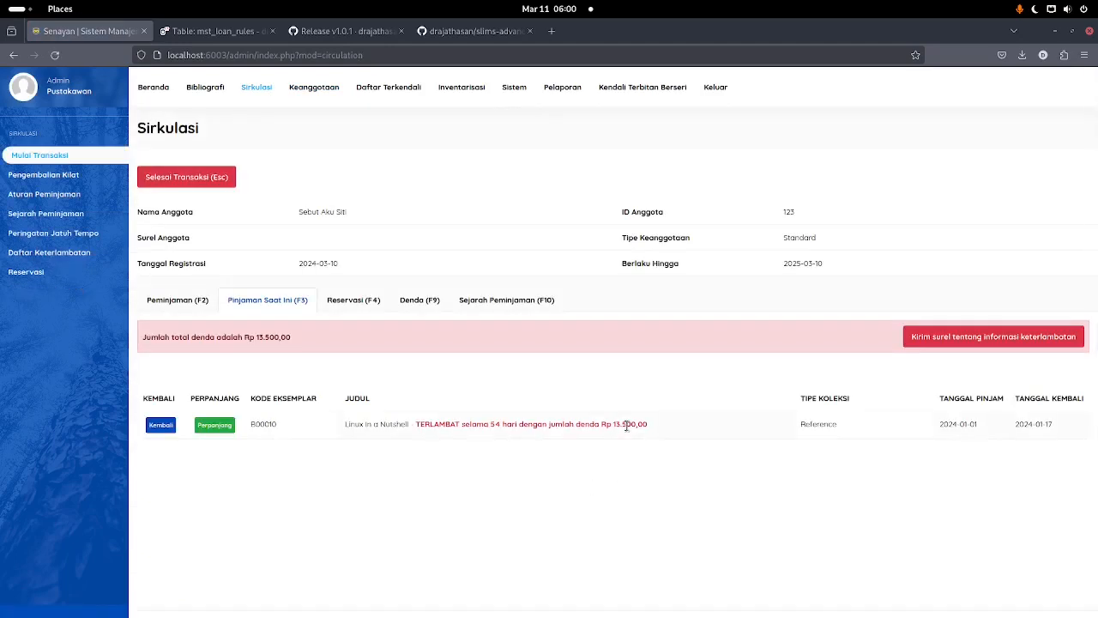
# Step: Highlight the Rp 13.500,00 fine on the overdue loan in the Pinjaman Saat Ini list
pyautogui.doubleClick(630, 423)
pyautogui.moveTo(614, 420); pyautogui.dragTo(650, 419)
pyautogui.click(671, 425)
# Step: Start a new Standard loan rule for all collection types allowing 3 loans for 7 days
pyautogui.click(76, 199)
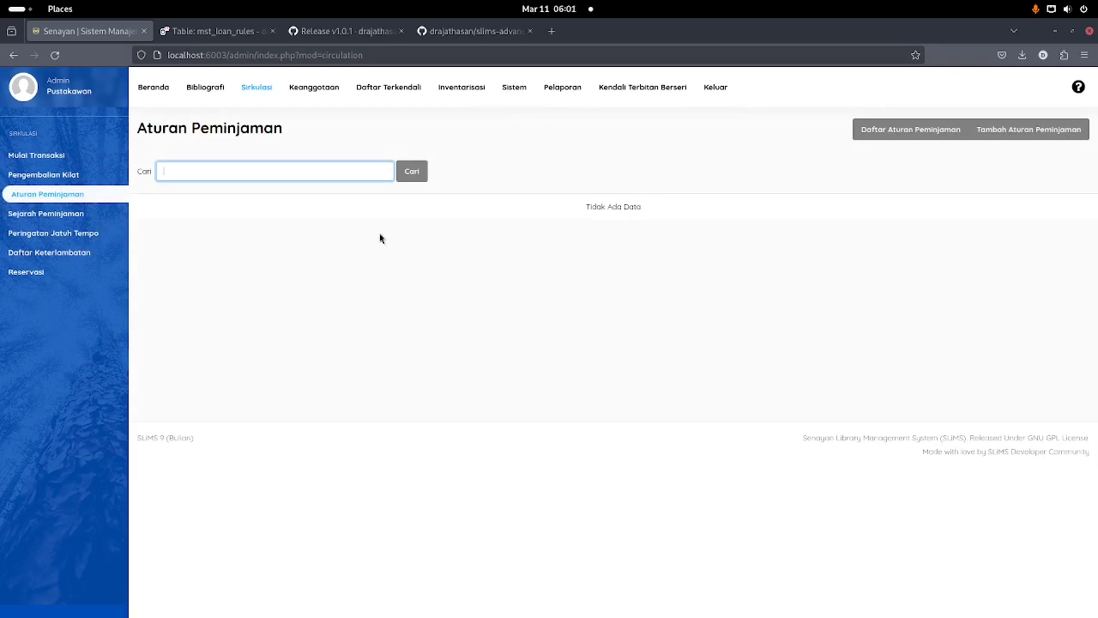
pyautogui.click(1010, 127)
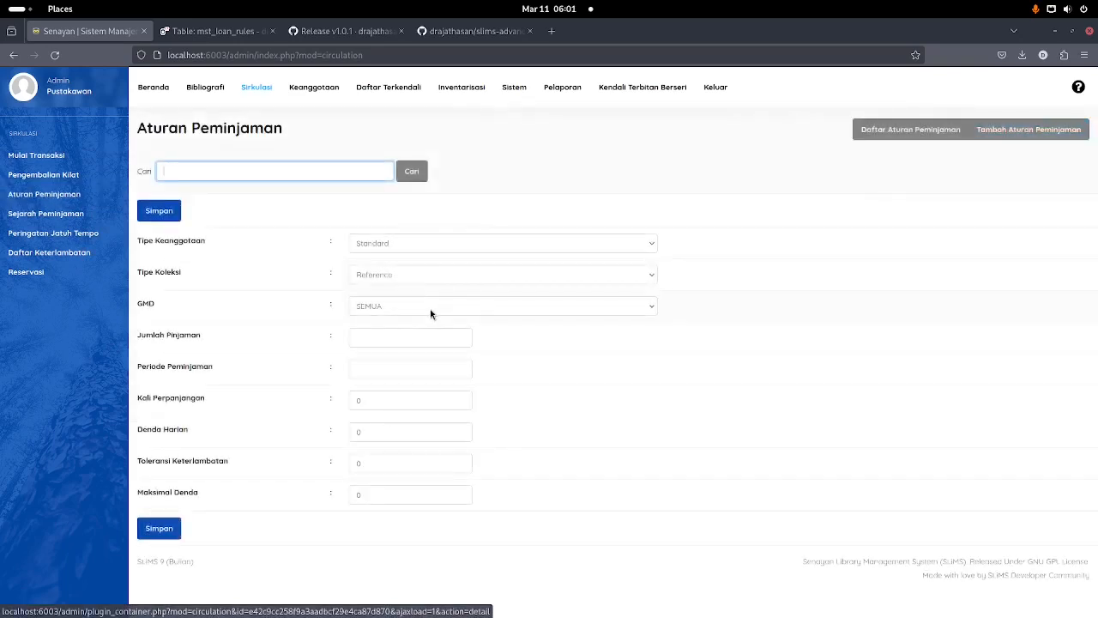
pyautogui.click(420, 244)
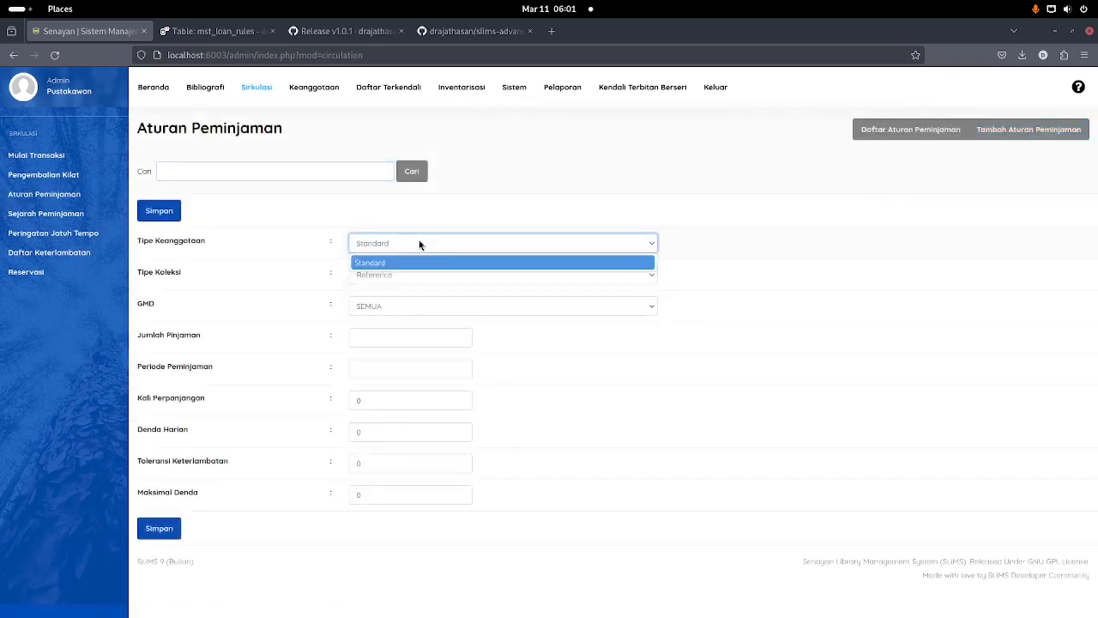
pyautogui.click(419, 245)
pyautogui.click(420, 275)
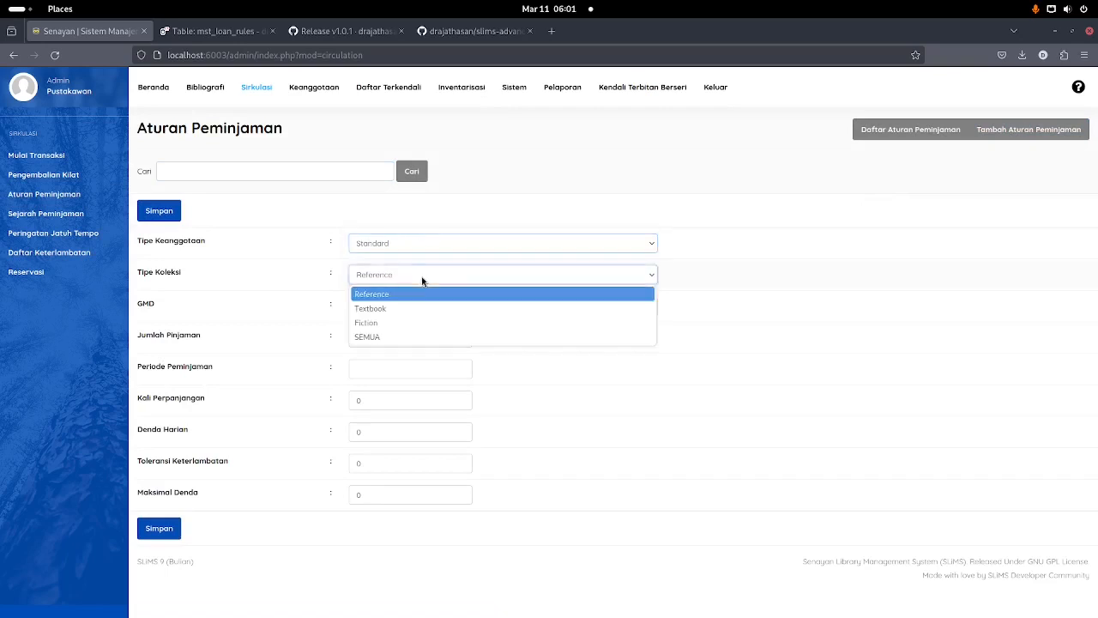
pyautogui.click(415, 337)
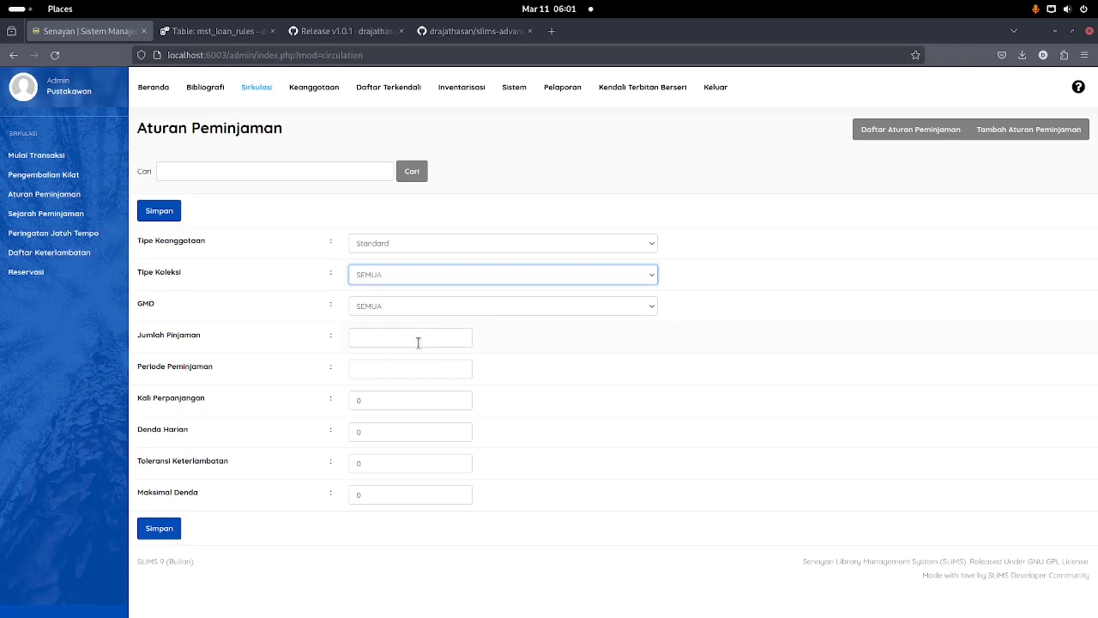
pyautogui.click(418, 340)
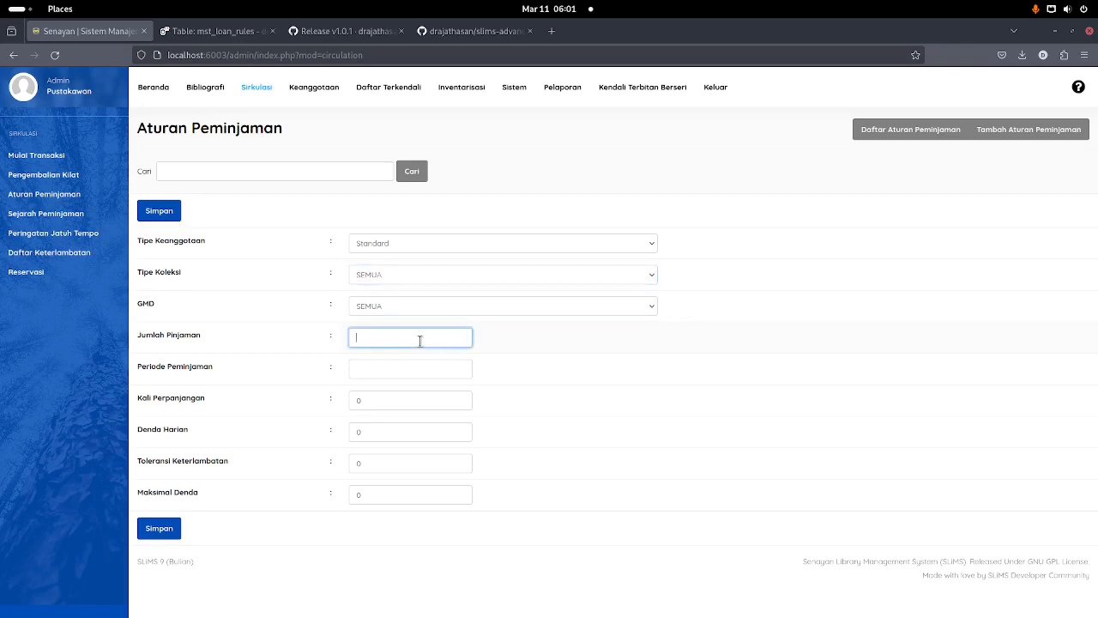
pyautogui.write('3')
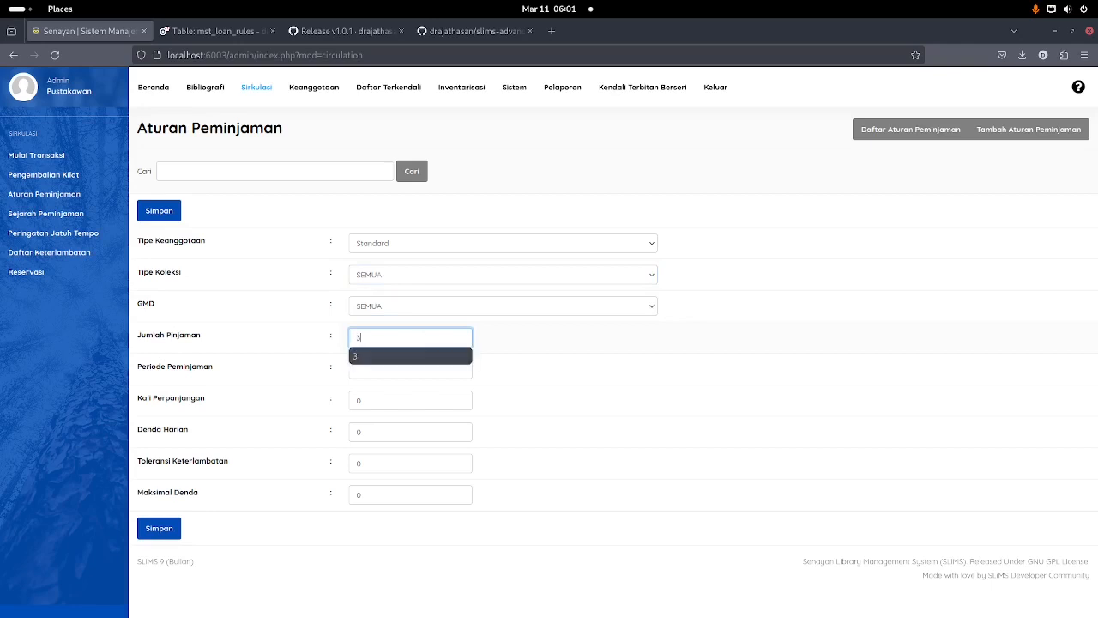
pyautogui.click(356, 370)
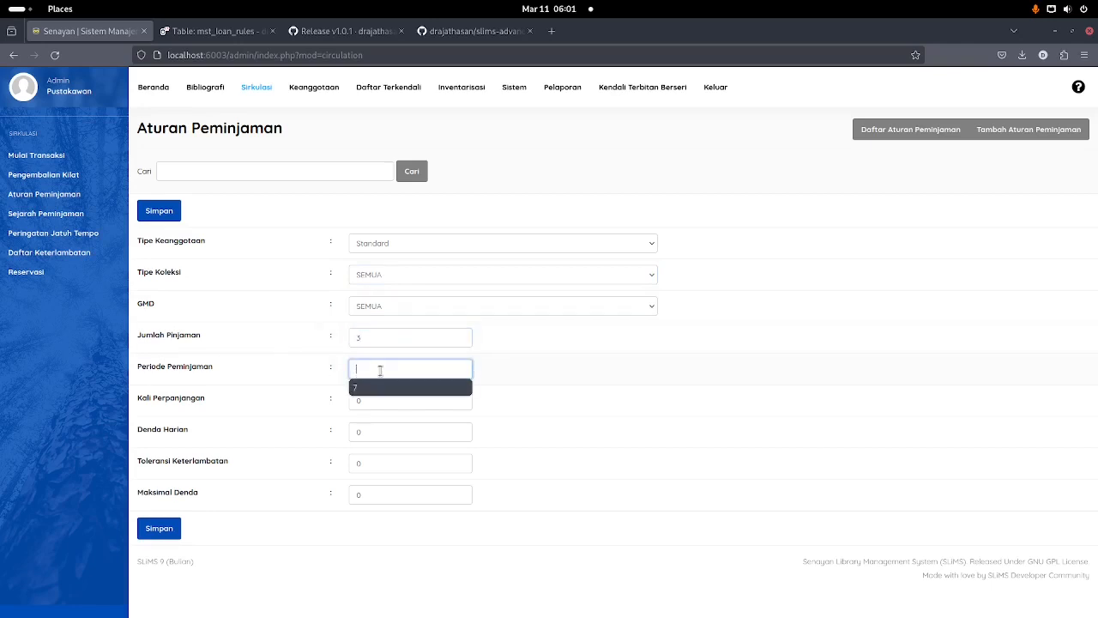
pyautogui.write('7')
pyautogui.click(435, 403)
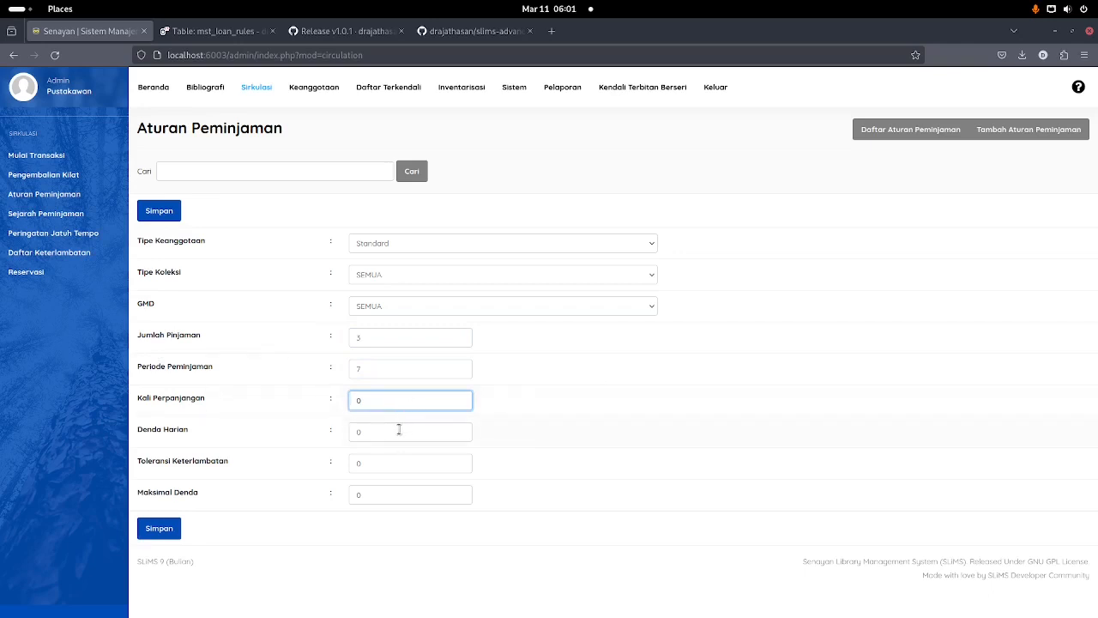
# Step: Set the rule's daily fine to 250 and maximum fine to 10000, then save it
pyautogui.press('Tab')
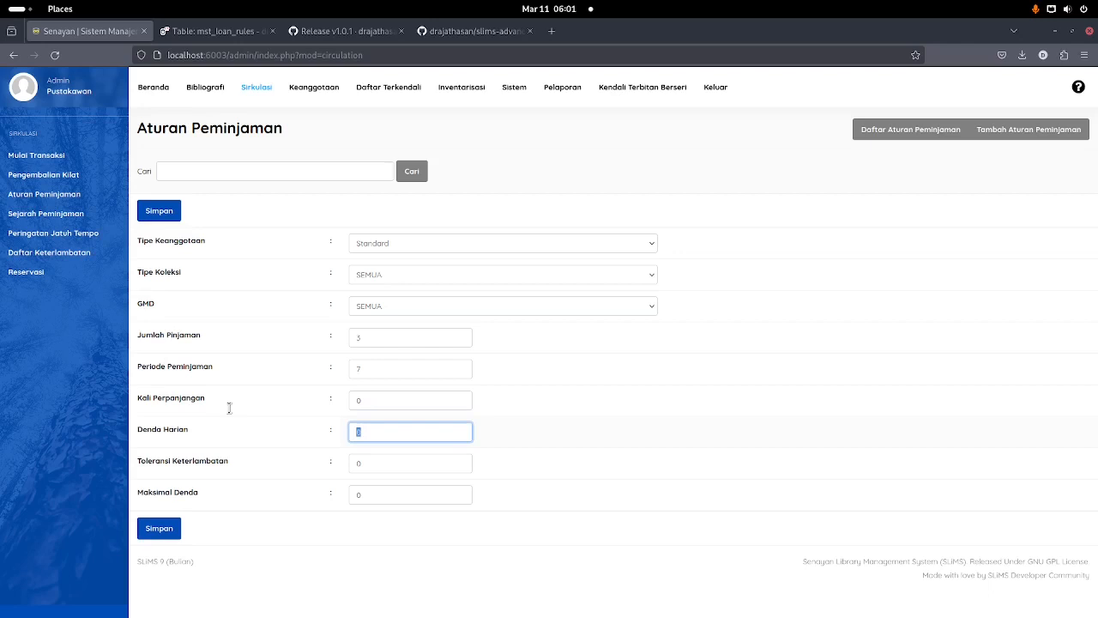
pyautogui.write('25')
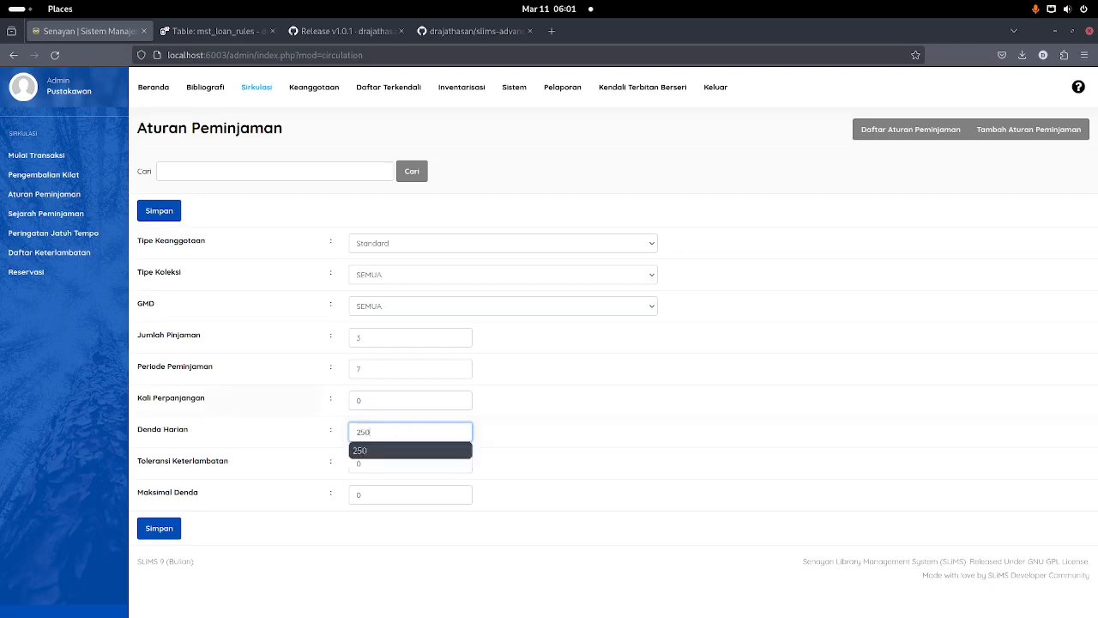
pyautogui.click(386, 468)
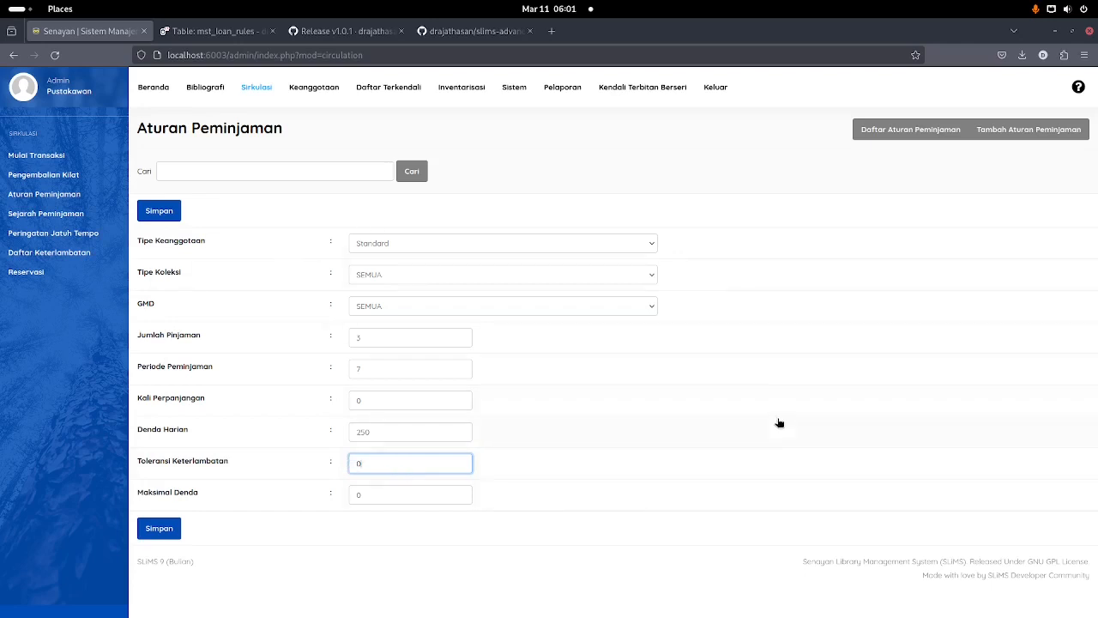
pyautogui.doubleClick(399, 495)
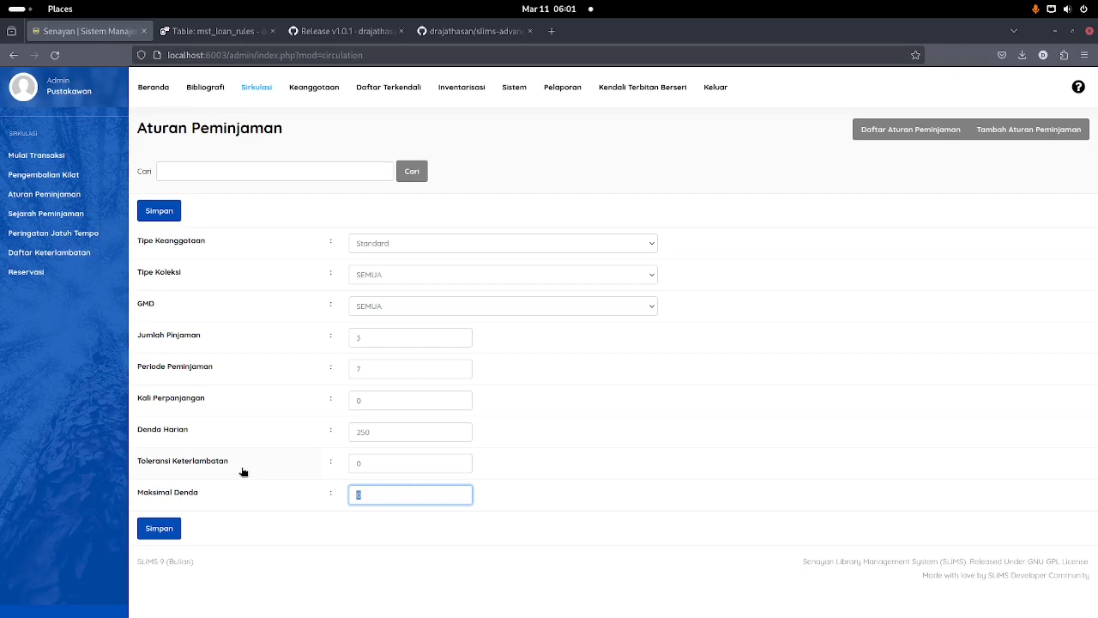
pyautogui.write('100')
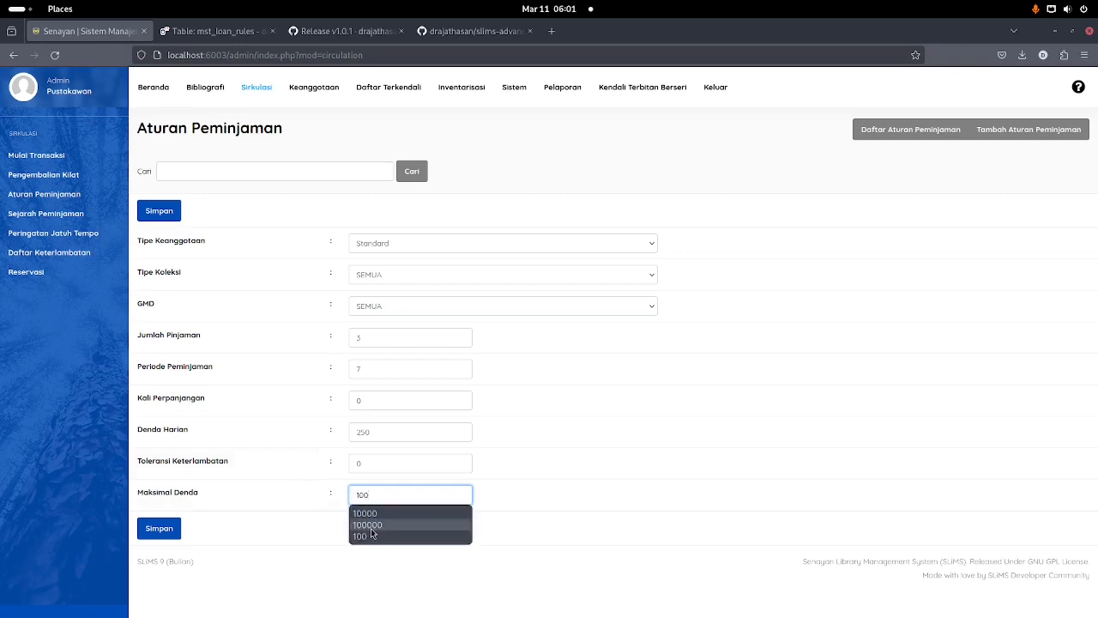
pyautogui.click(376, 513)
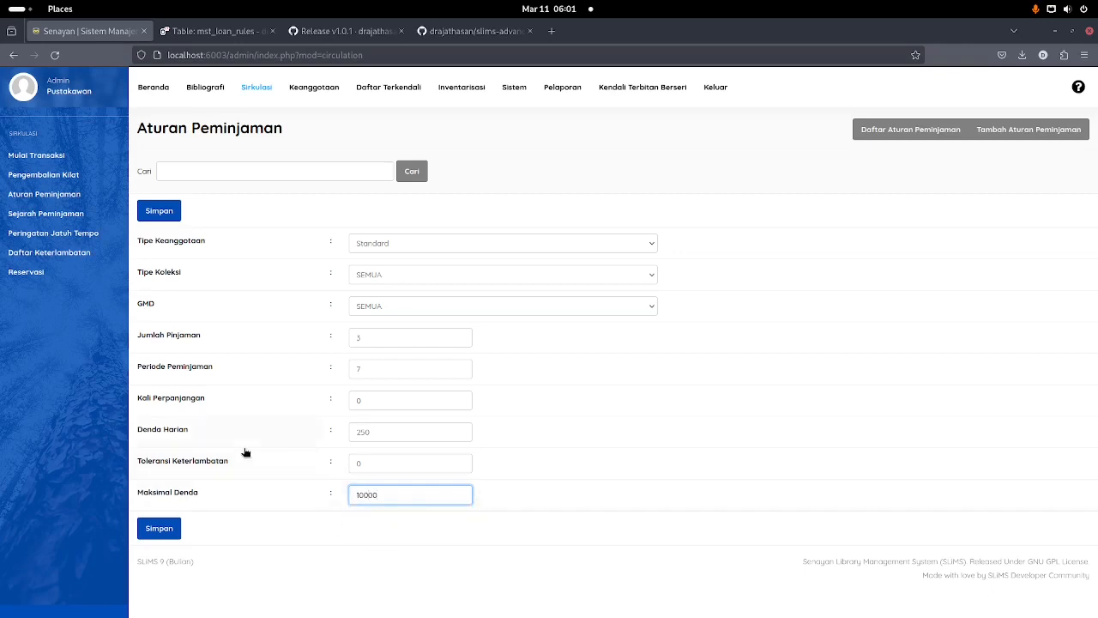
pyautogui.click(163, 211)
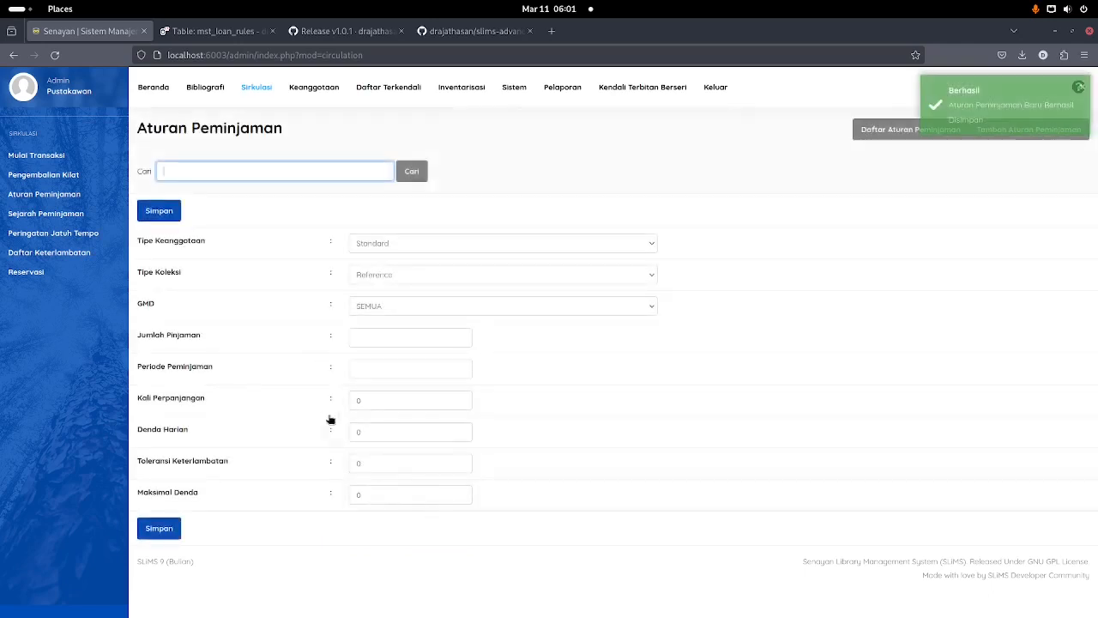
# Step: Reopen the Standard loan rule to verify its maximum fine, then begin the member's circulation transaction
pyautogui.click(867, 129)
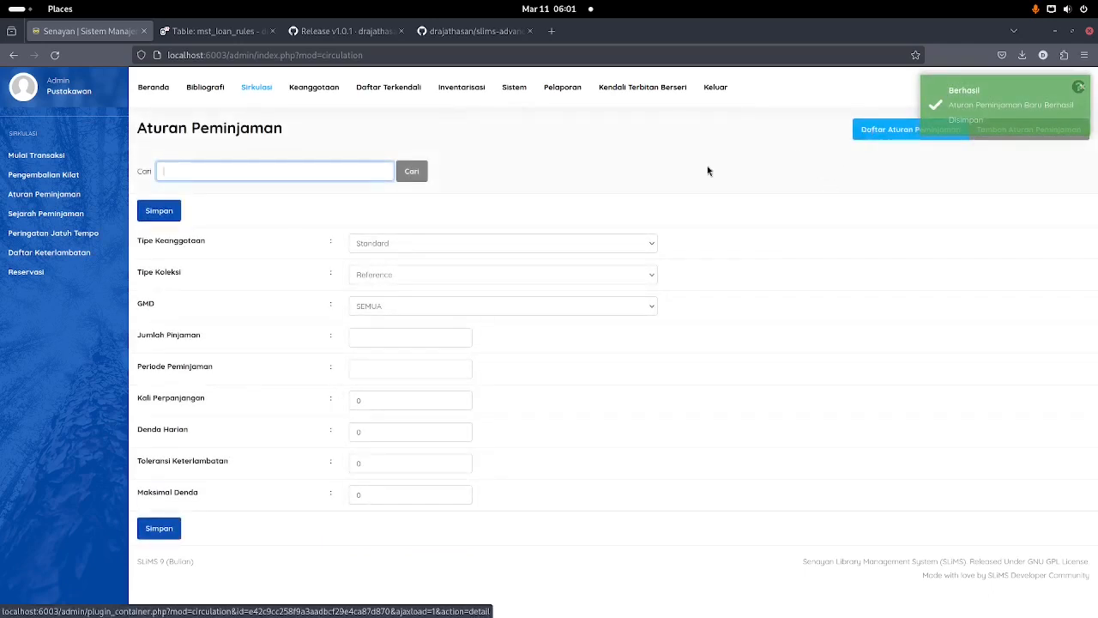
pyautogui.click(73, 195)
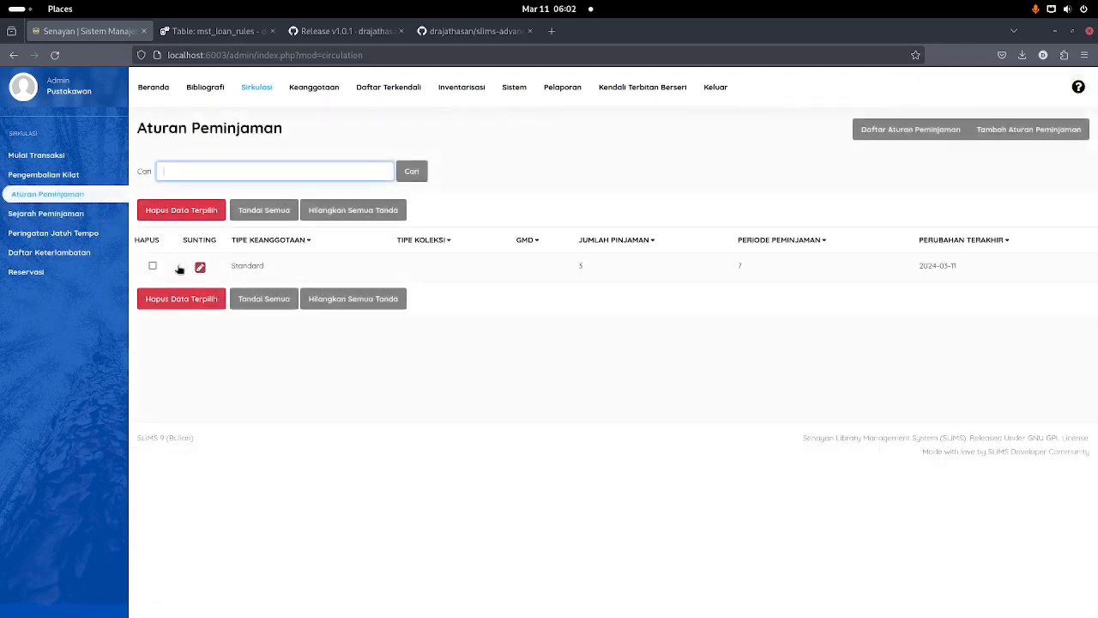
pyautogui.click(199, 267)
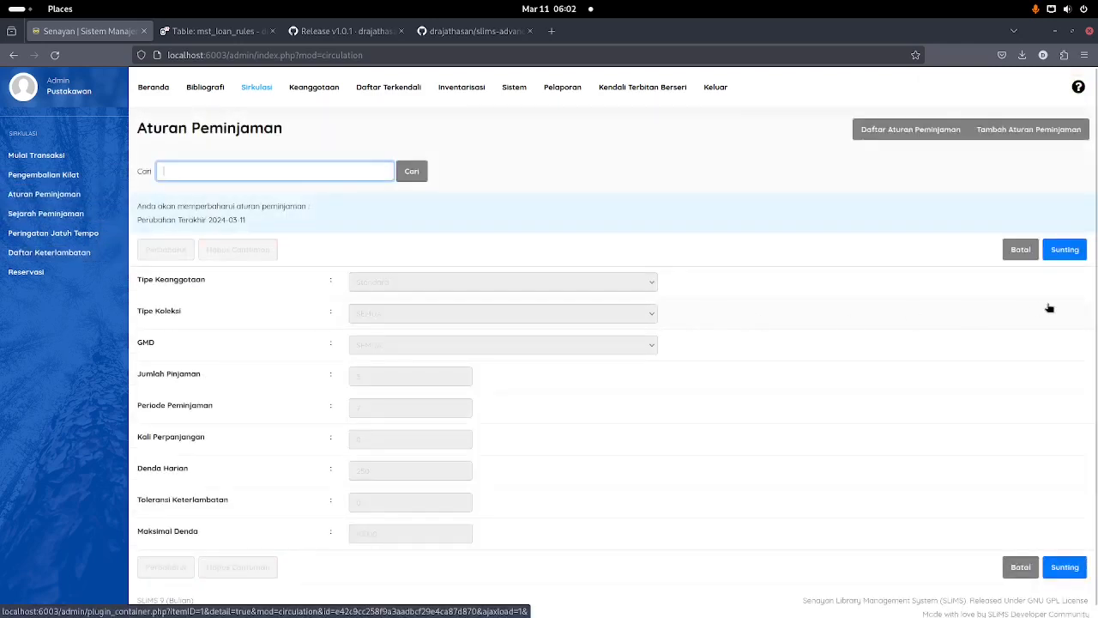
pyautogui.click(1065, 249)
pyautogui.click(413, 534)
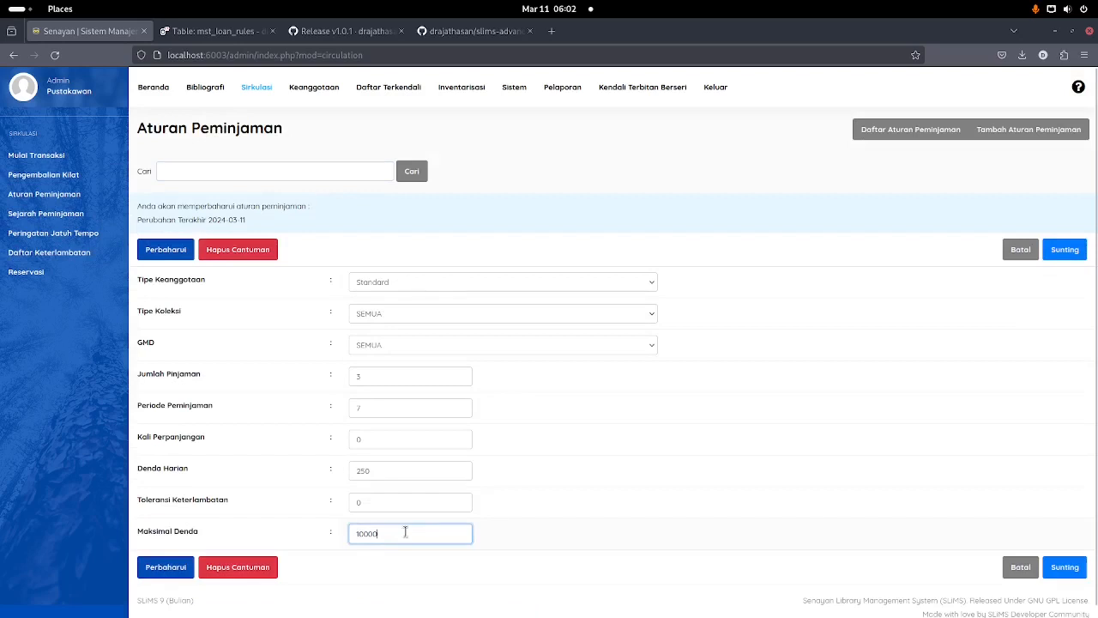
pyautogui.click(65, 159)
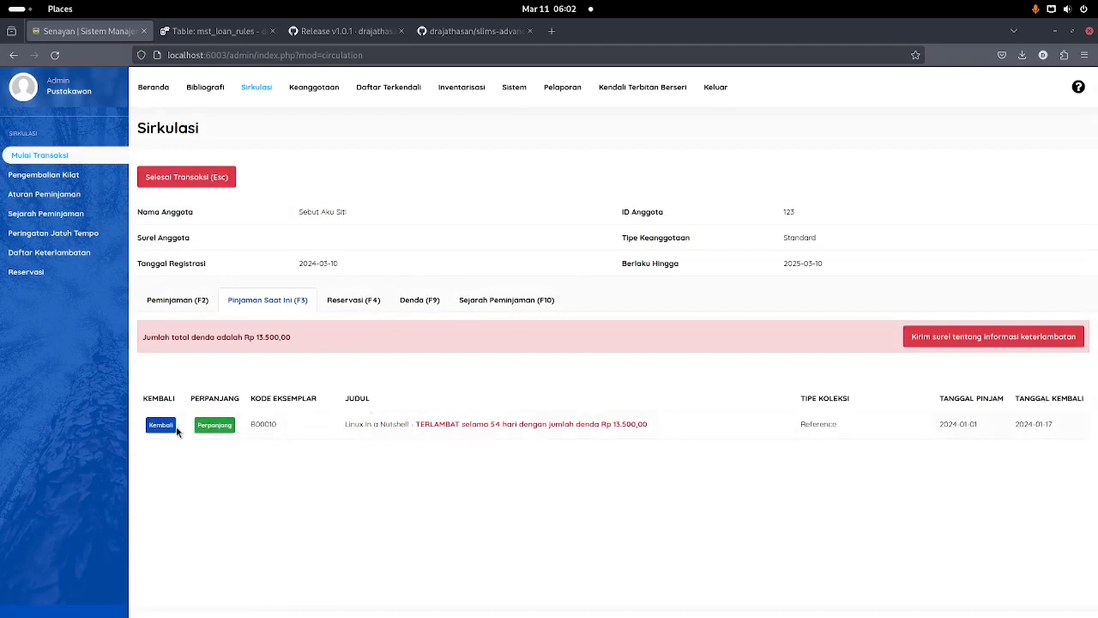
# Step: Return overdue copy B00010 and check the Denda tab for its recorded late fine
pyautogui.click(412, 302)
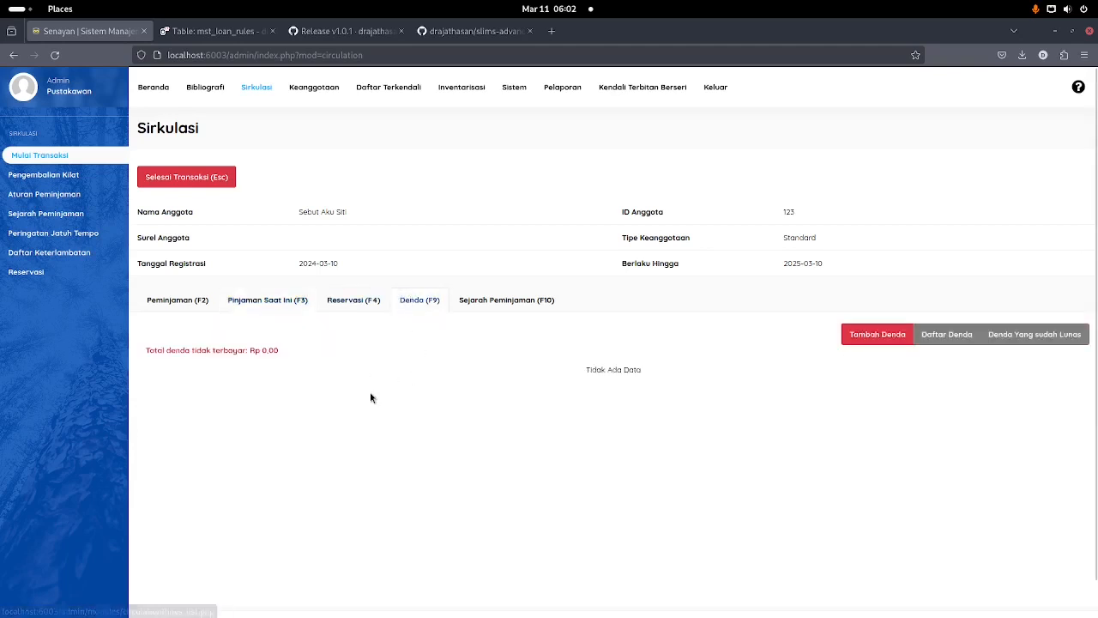
pyautogui.click(270, 300)
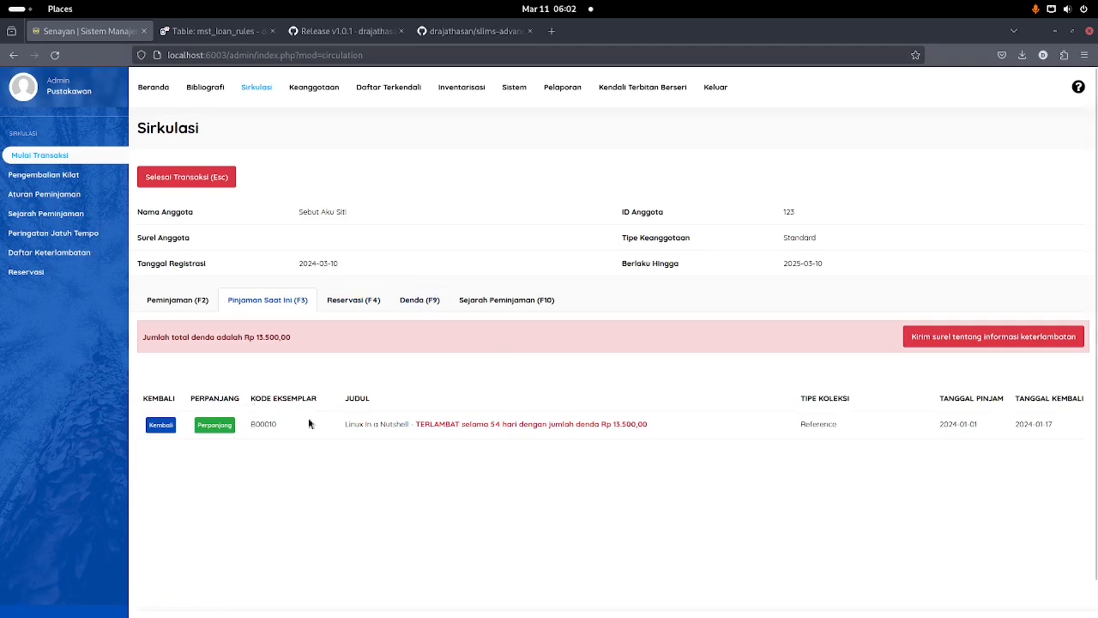
pyautogui.click(157, 427)
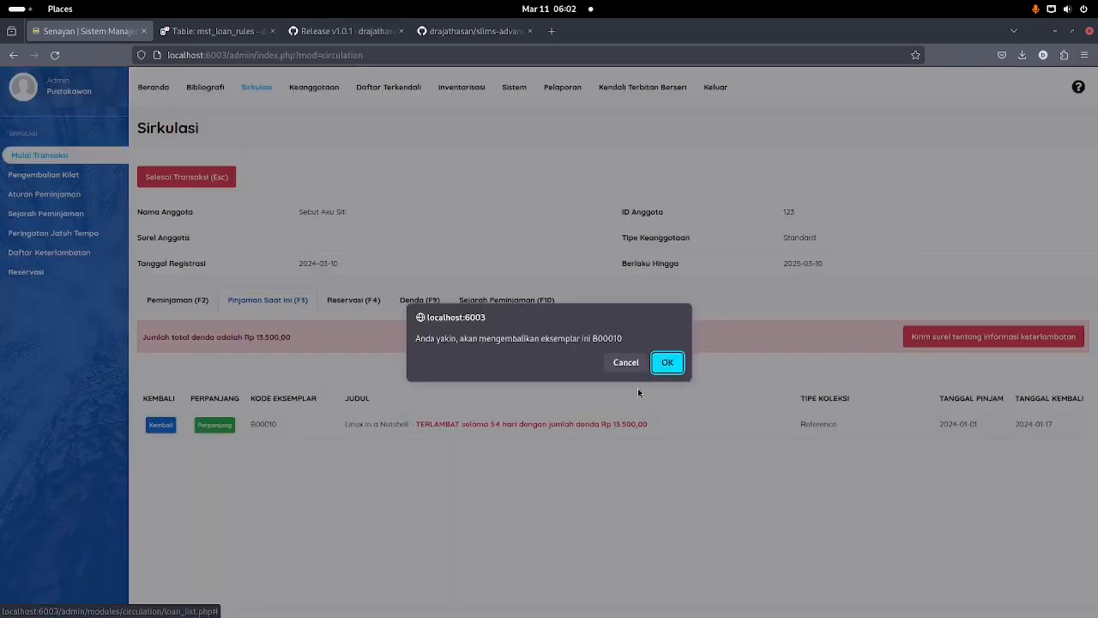
pyautogui.click(667, 362)
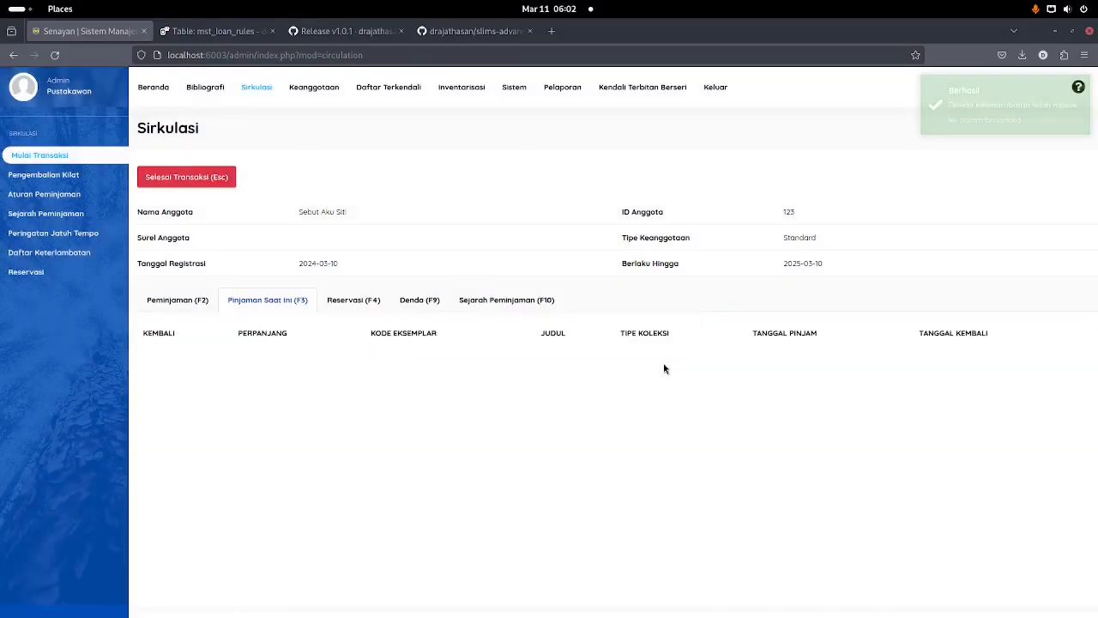
pyautogui.click(434, 302)
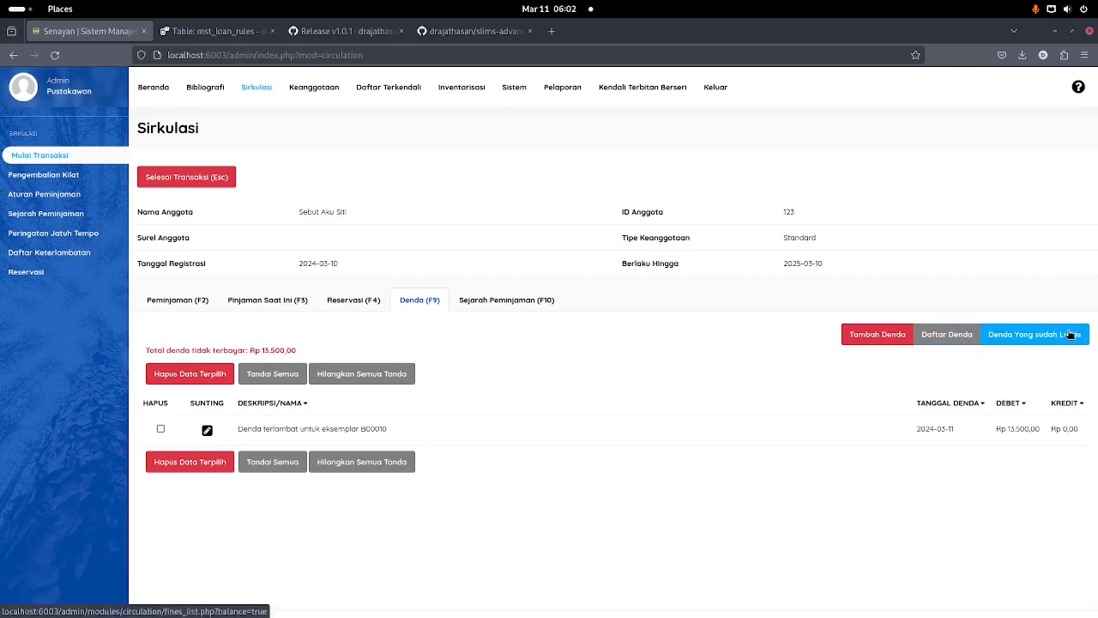
pyautogui.click(474, 30)
pyautogui.scroll(-3, 175, 386)
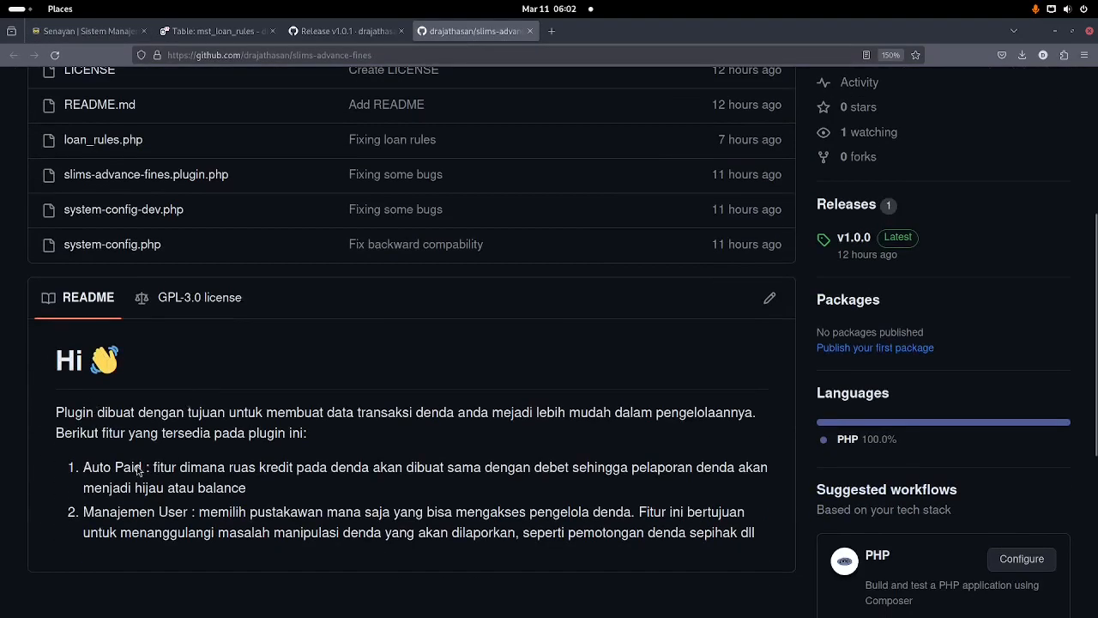
pyautogui.click(98, 40)
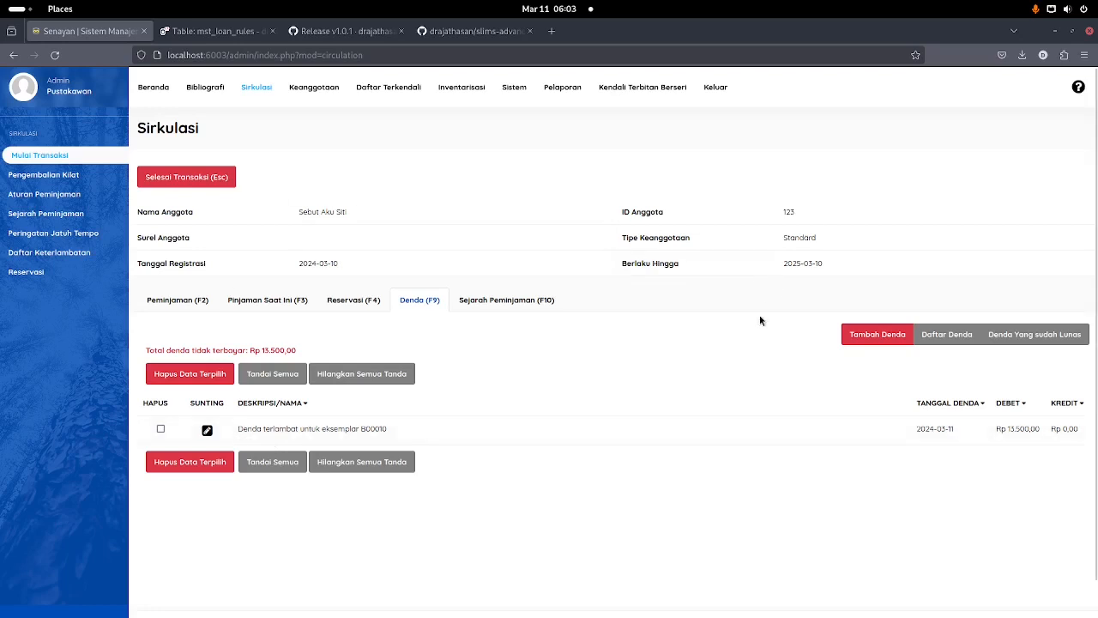
pyautogui.click(208, 431)
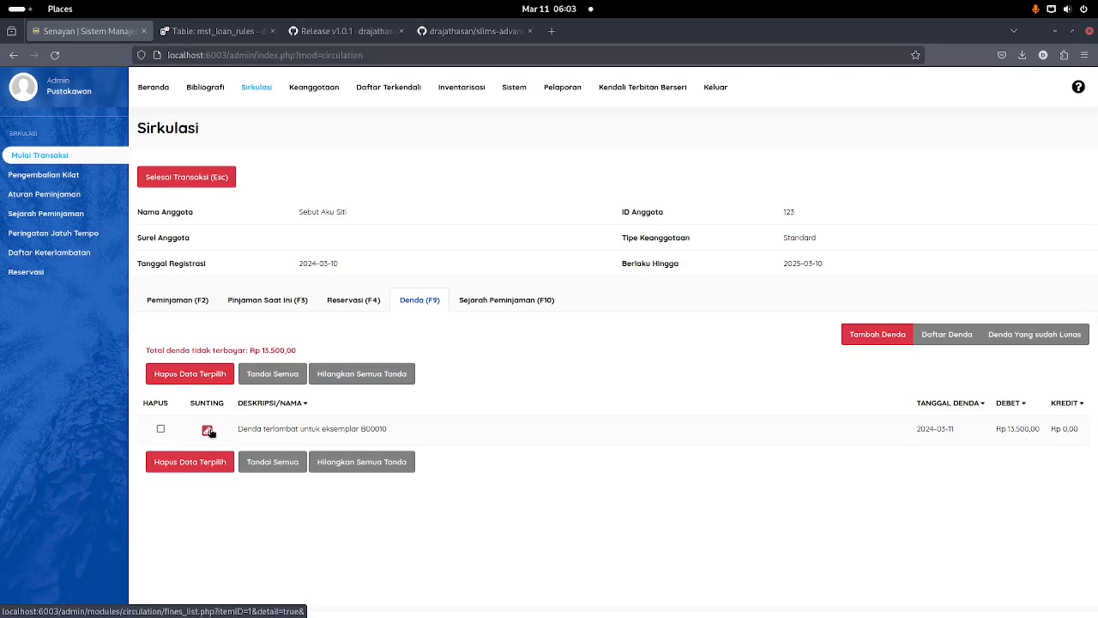
pyautogui.click(1057, 400)
pyautogui.click(385, 497)
pyautogui.scroll(-1, 385, 497)
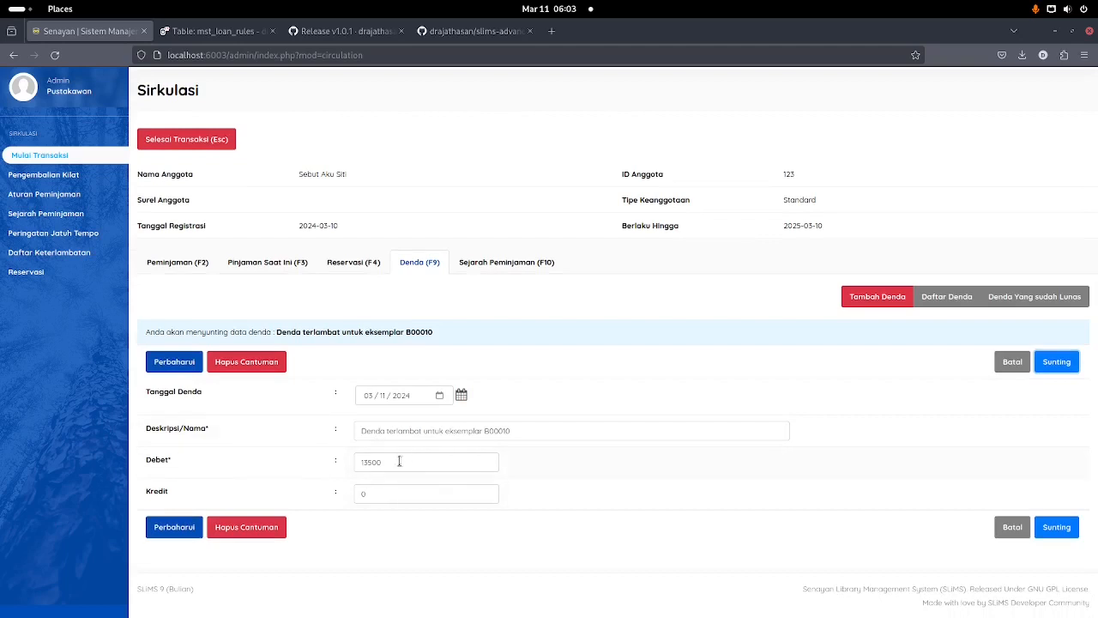
pyautogui.doubleClick(395, 492)
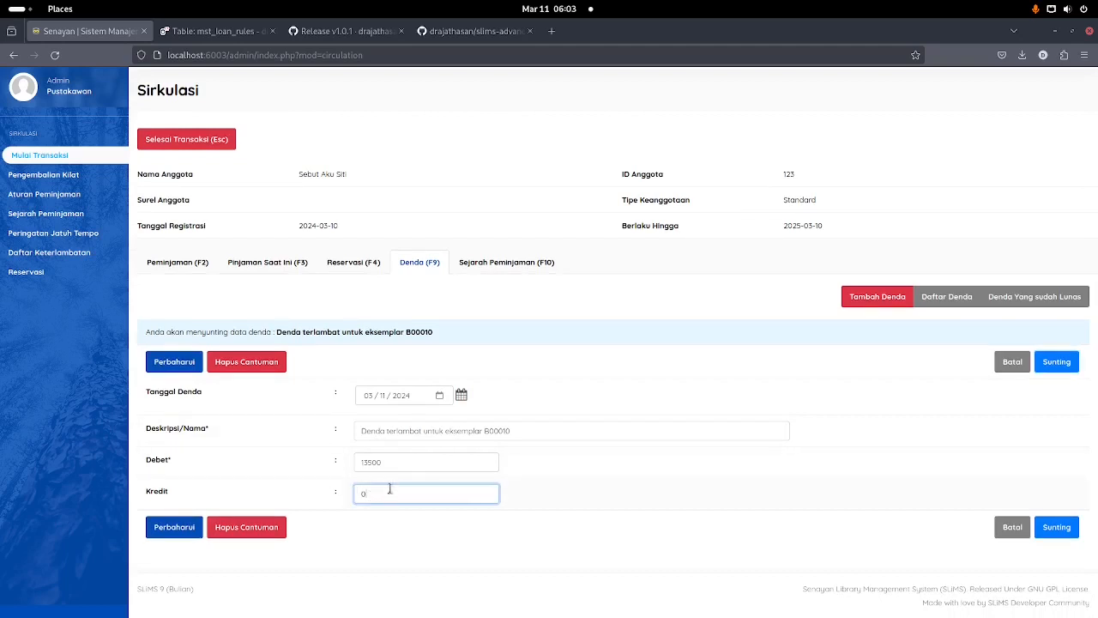
pyautogui.write('10000')
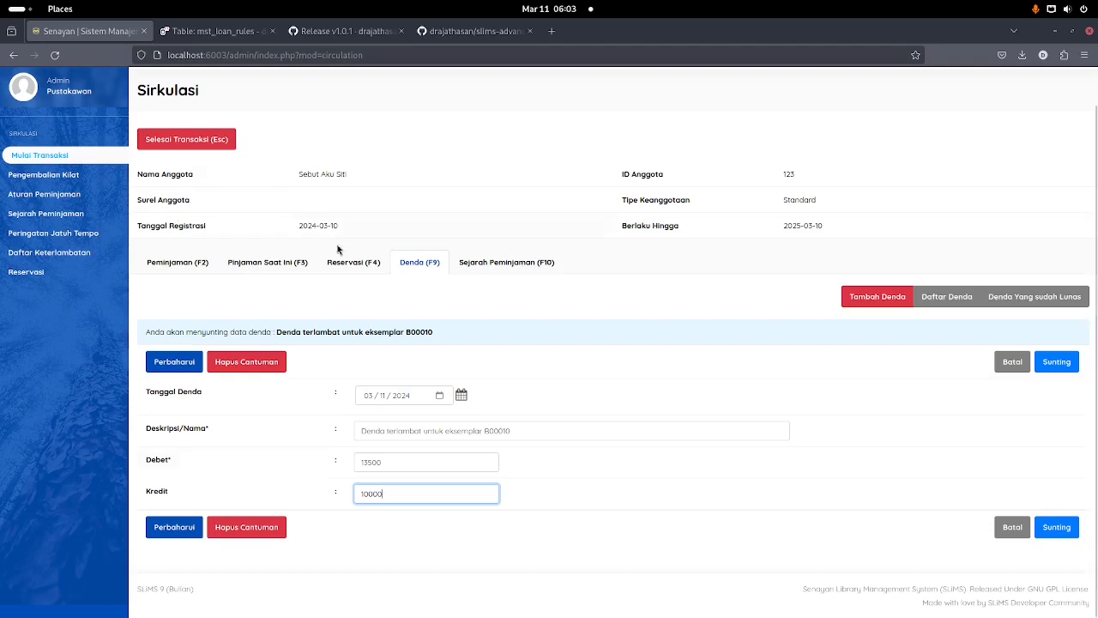
pyautogui.click(415, 267)
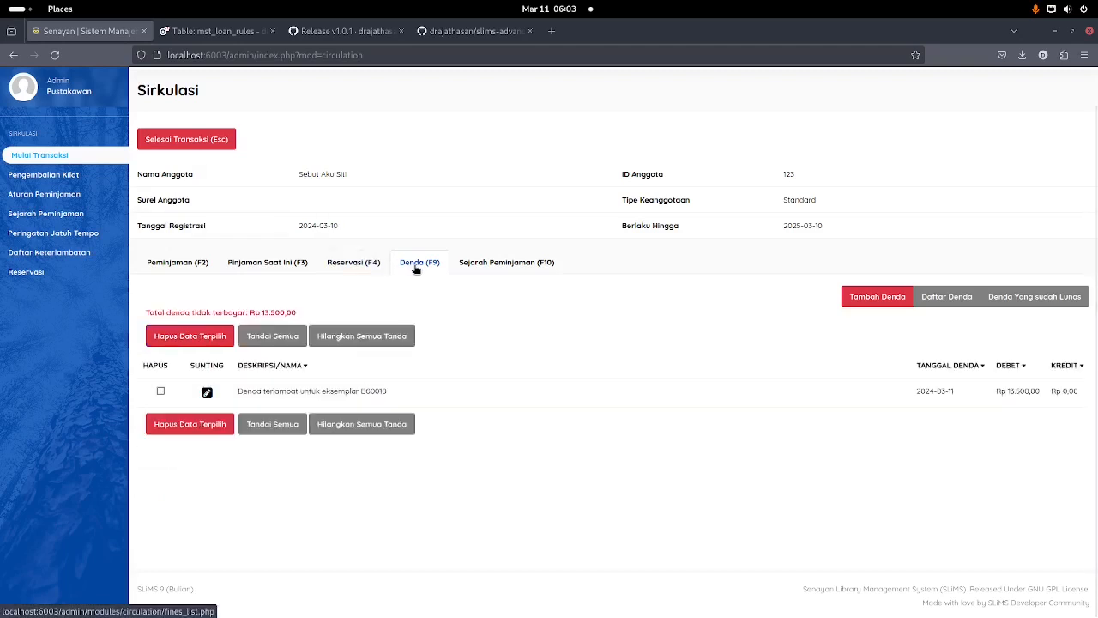
pyautogui.scroll(1, 415, 269)
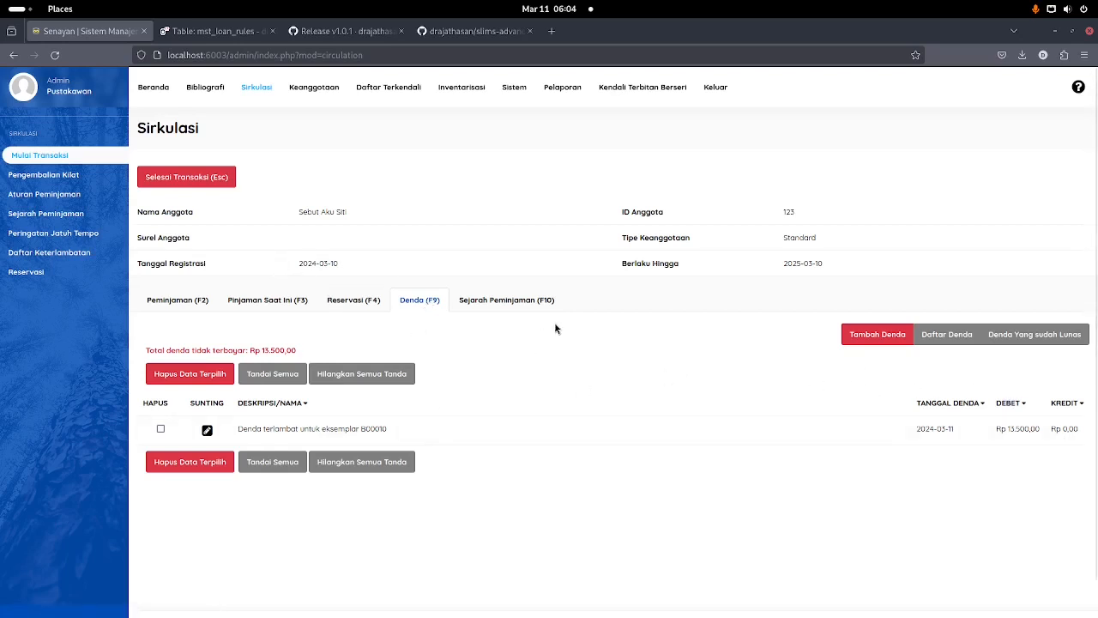
# Step: Close the member's circulation transaction and start a new one for the same member
pyautogui.click(246, 301)
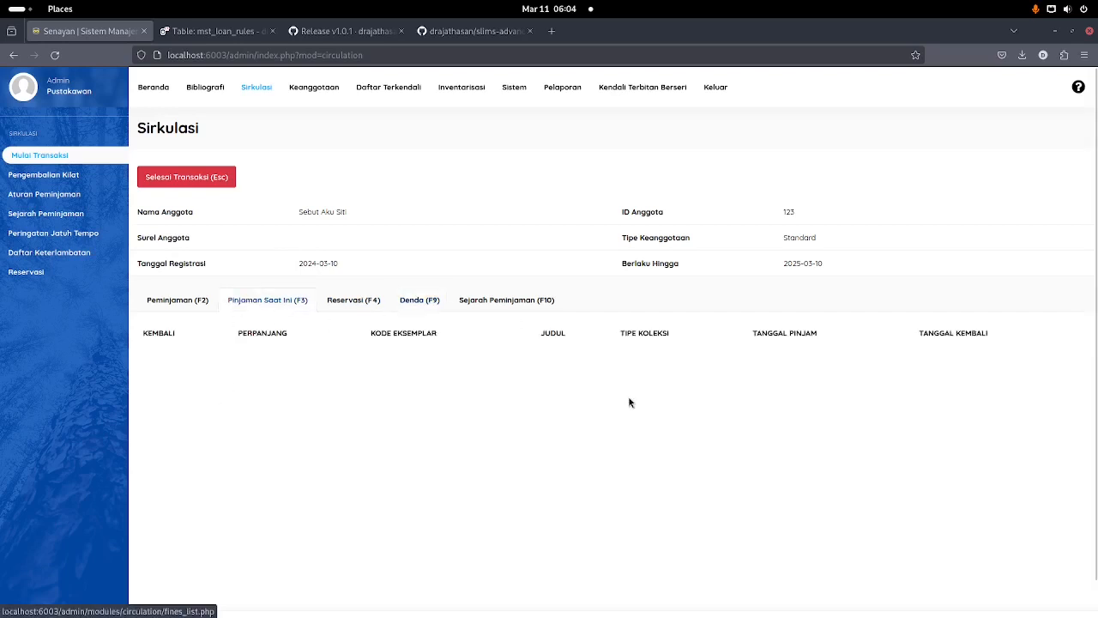
pyautogui.click(192, 178)
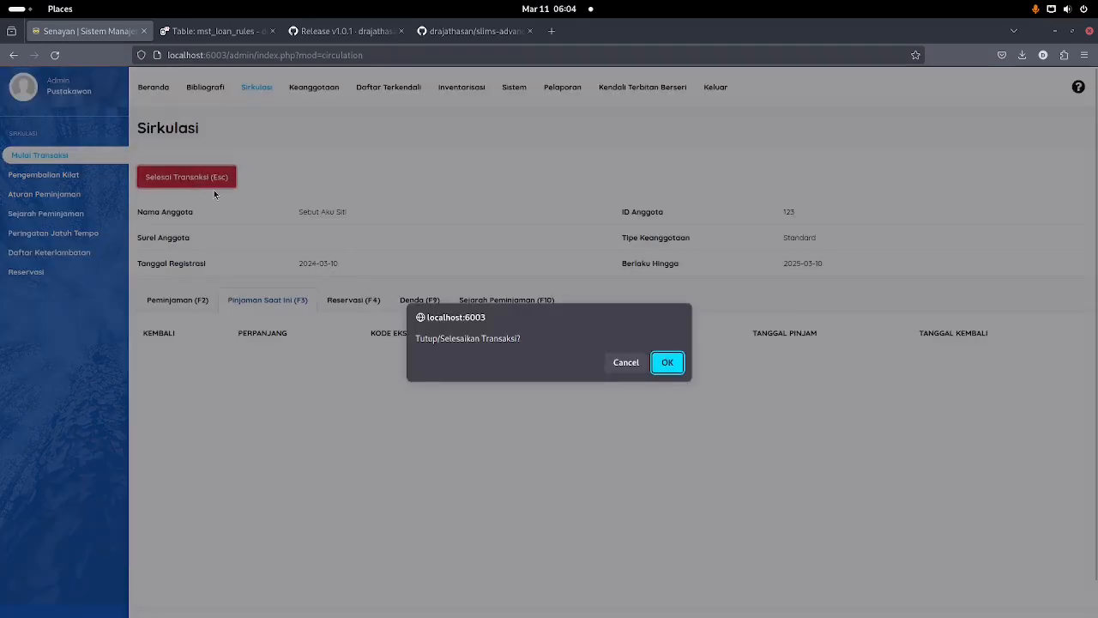
pyautogui.click(669, 364)
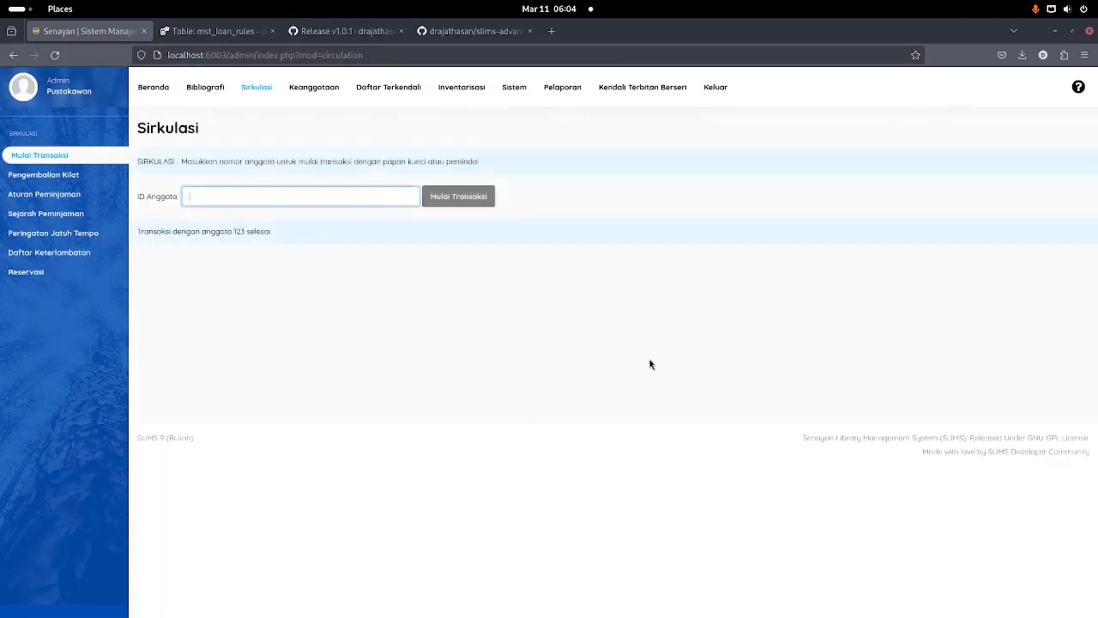
pyautogui.write('123')
pyautogui.press('Return')
# Step: Open the fully paid B00010 late fine and delete it, then show current loans
pyautogui.click(429, 304)
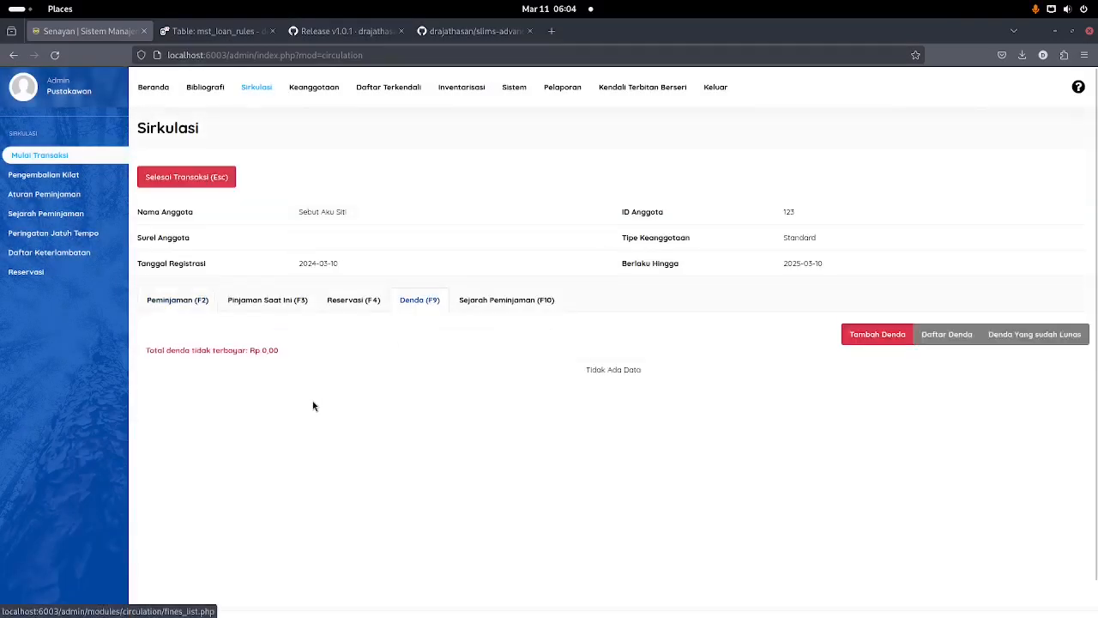
pyautogui.click(1035, 342)
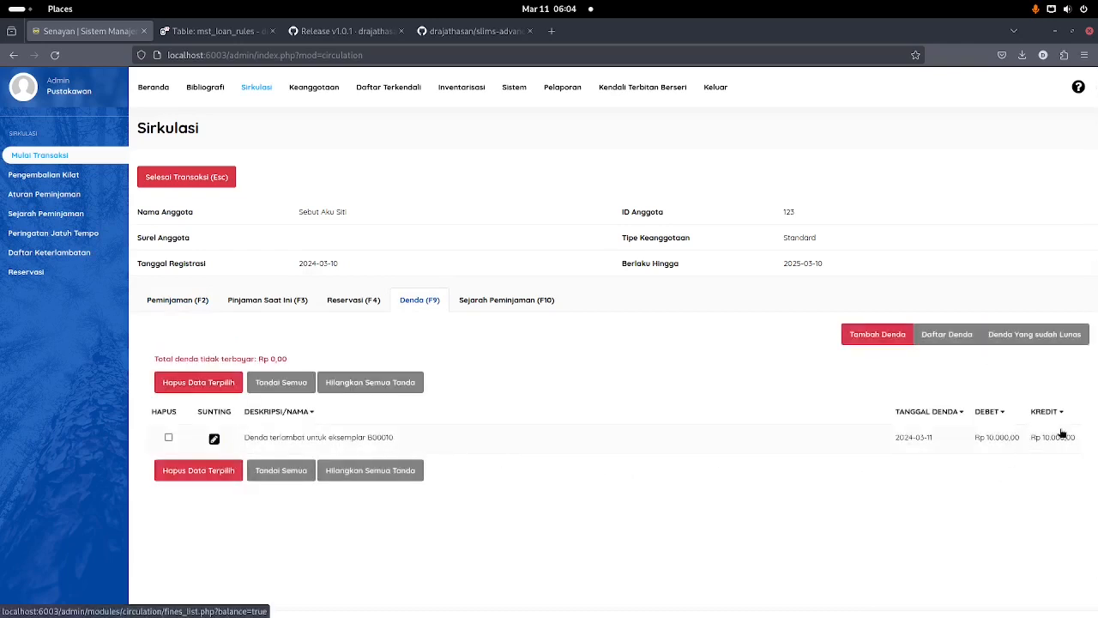
pyautogui.moveTo(990, 441); pyautogui.dragTo(1076, 445)
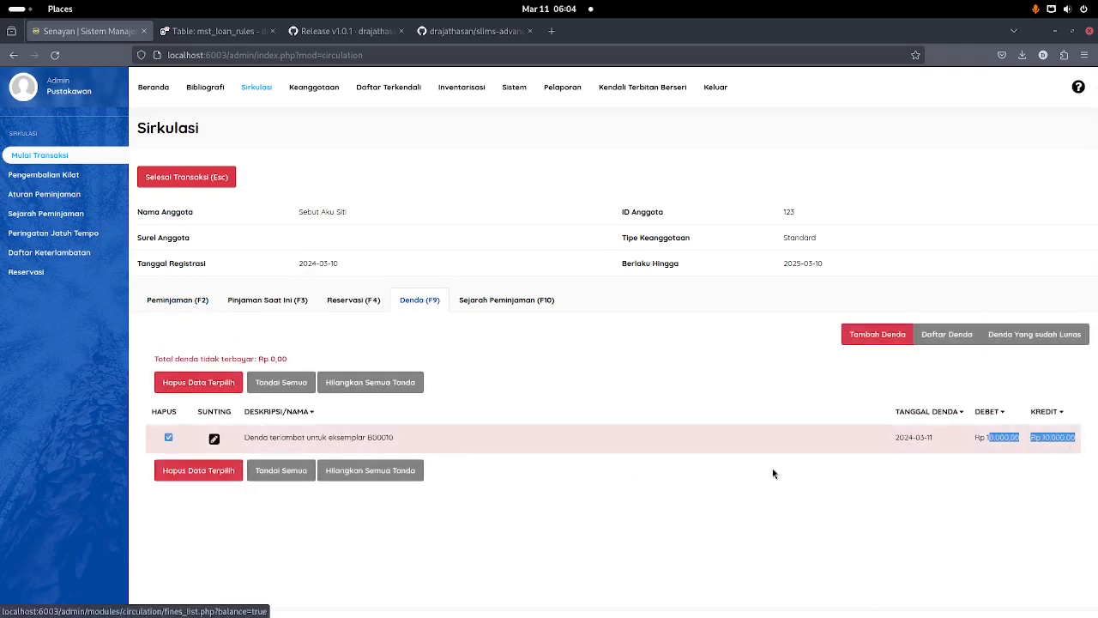
pyautogui.click(215, 439)
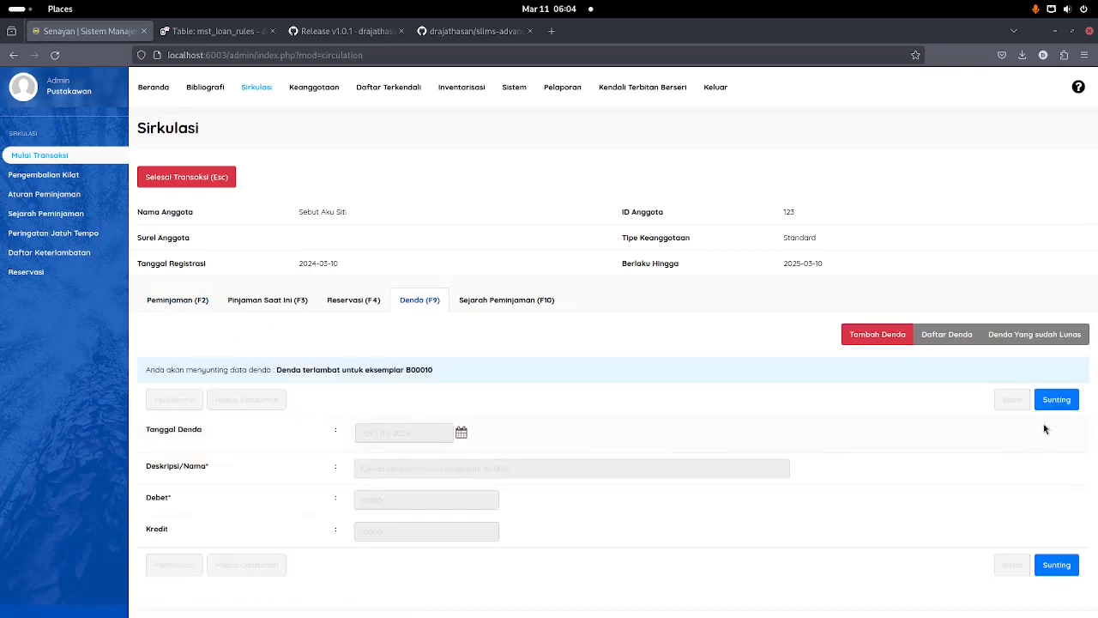
pyautogui.click(1054, 398)
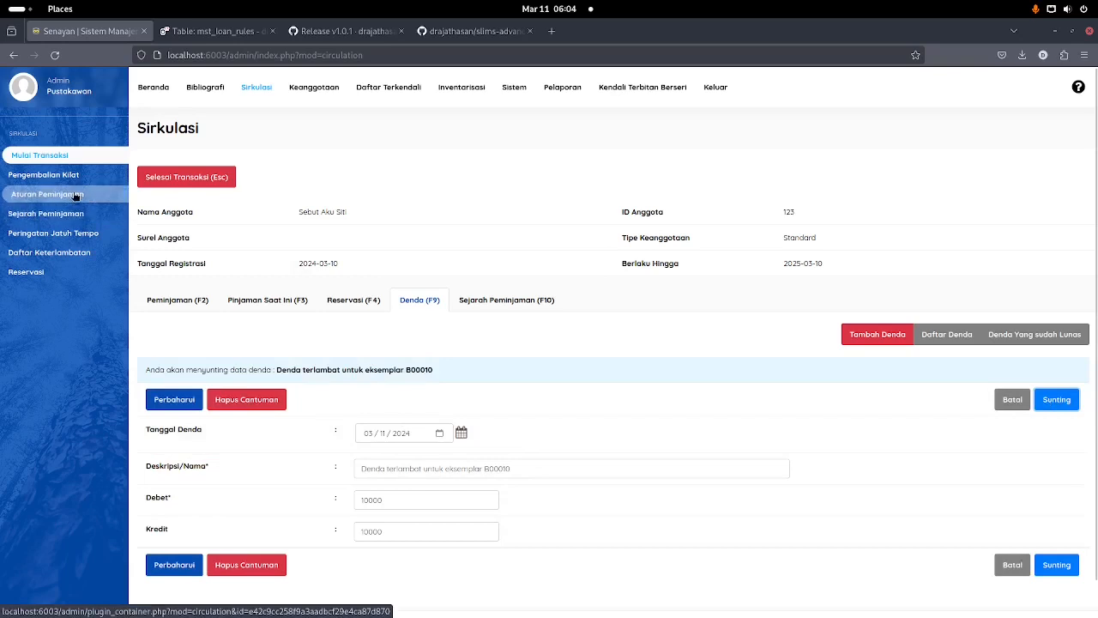
pyautogui.click(256, 406)
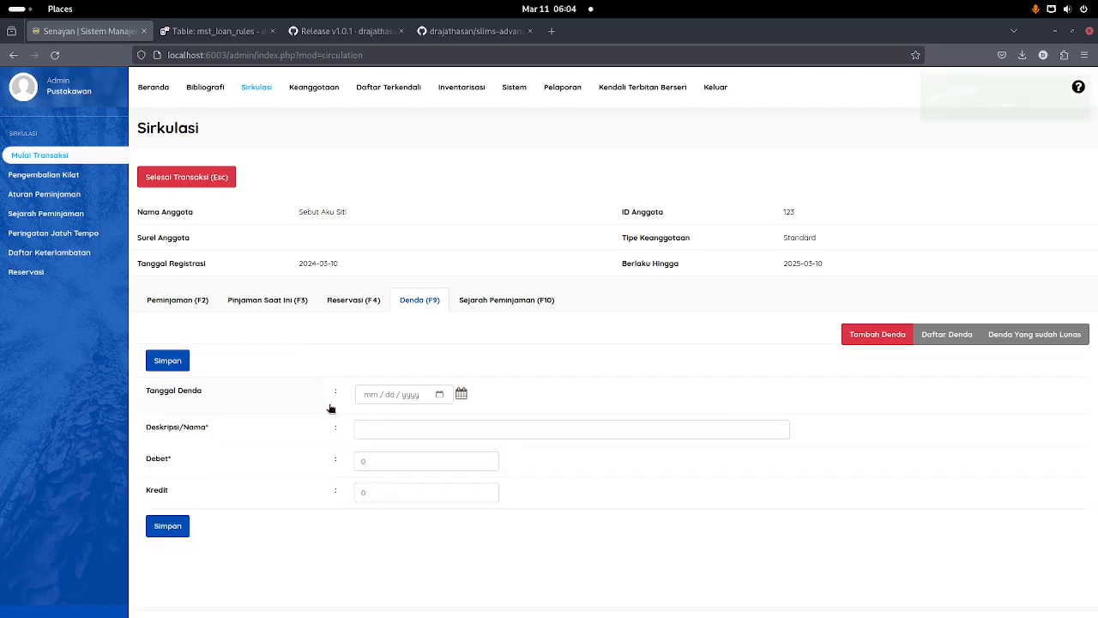
pyautogui.click(255, 302)
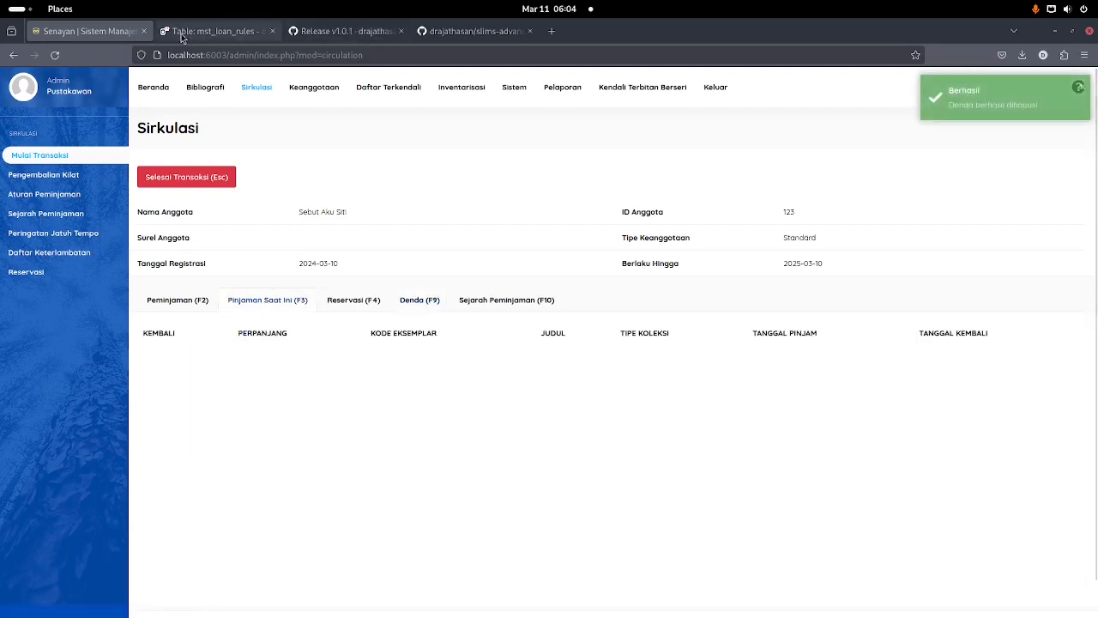
# Step: In Adminer, change loan 1's is_return from 1 to 0 and save the record
pyautogui.click(210, 31)
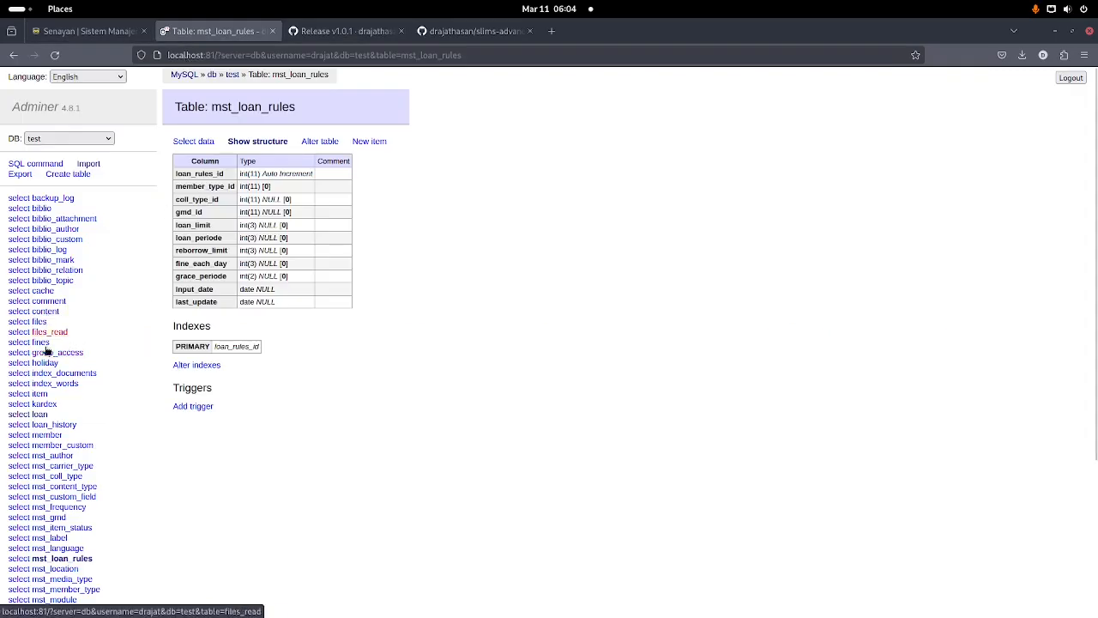
pyautogui.click(39, 416)
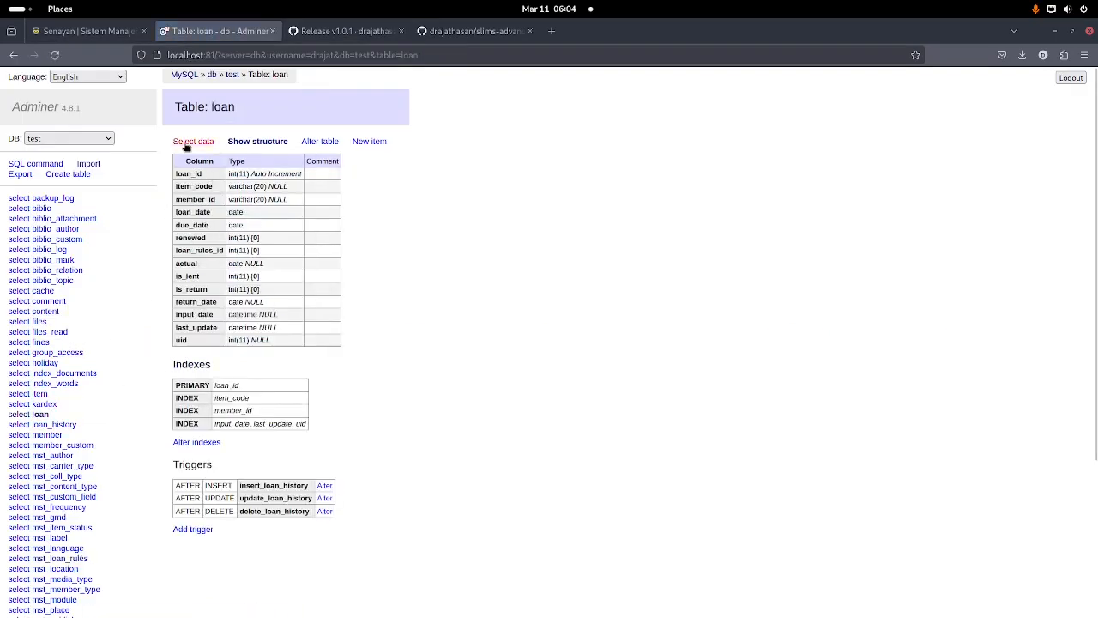
pyautogui.click(193, 141)
pyautogui.click(197, 234)
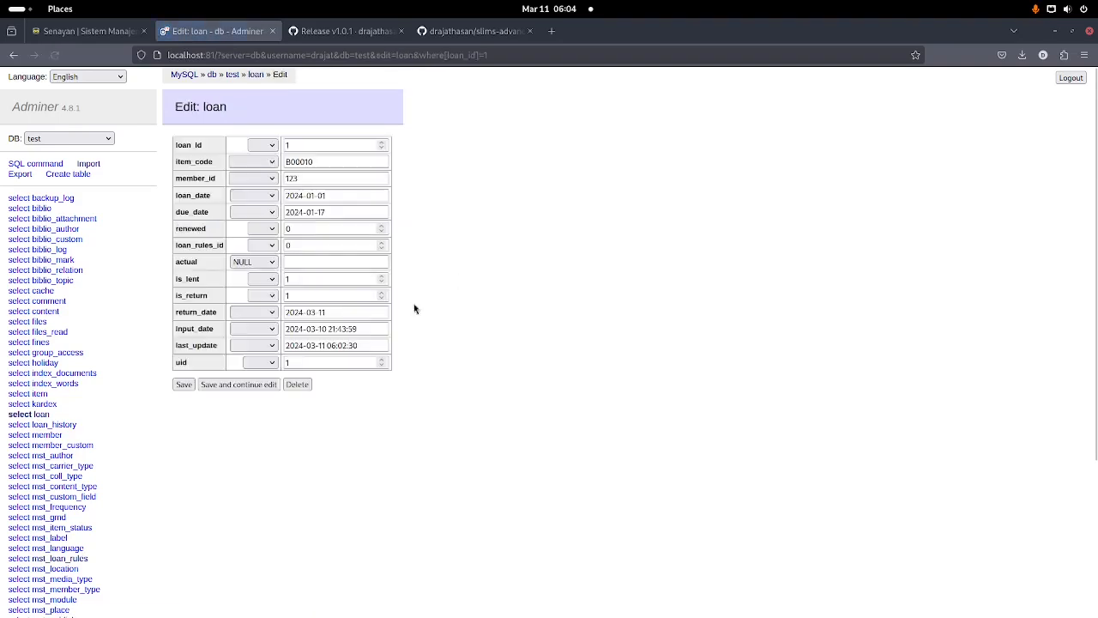
pyautogui.doubleClick(288, 295)
pyautogui.write('0')
pyautogui.press('Return')
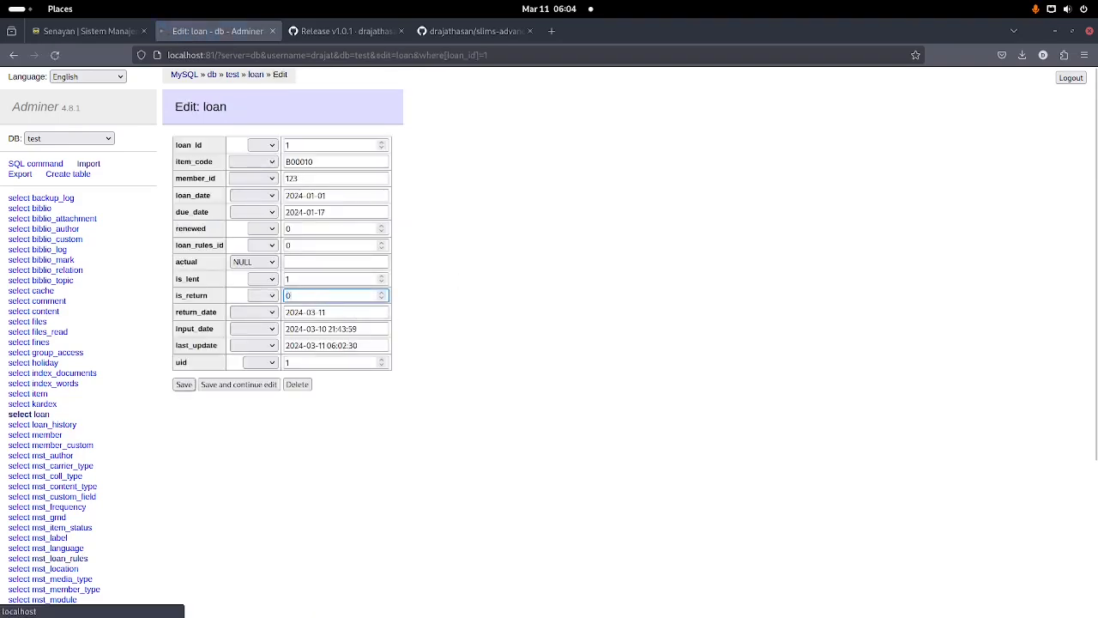
pyautogui.click(85, 34)
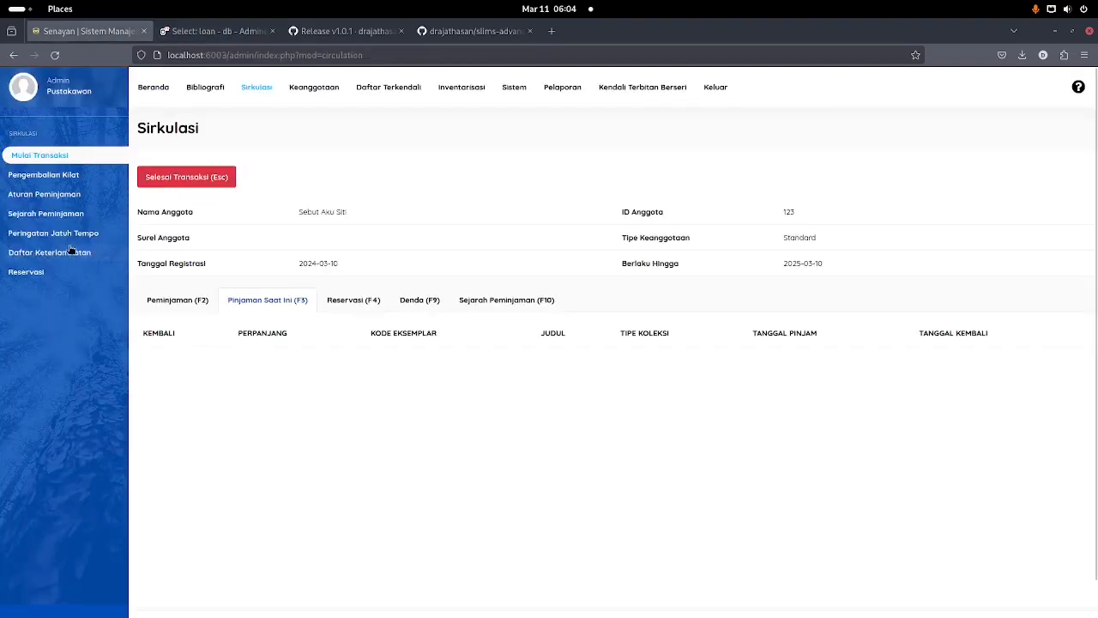
# Step: Change the Standard loan rule's maximum fine from 10000 to 0, then reopen the member's transaction
pyautogui.click(60, 194)
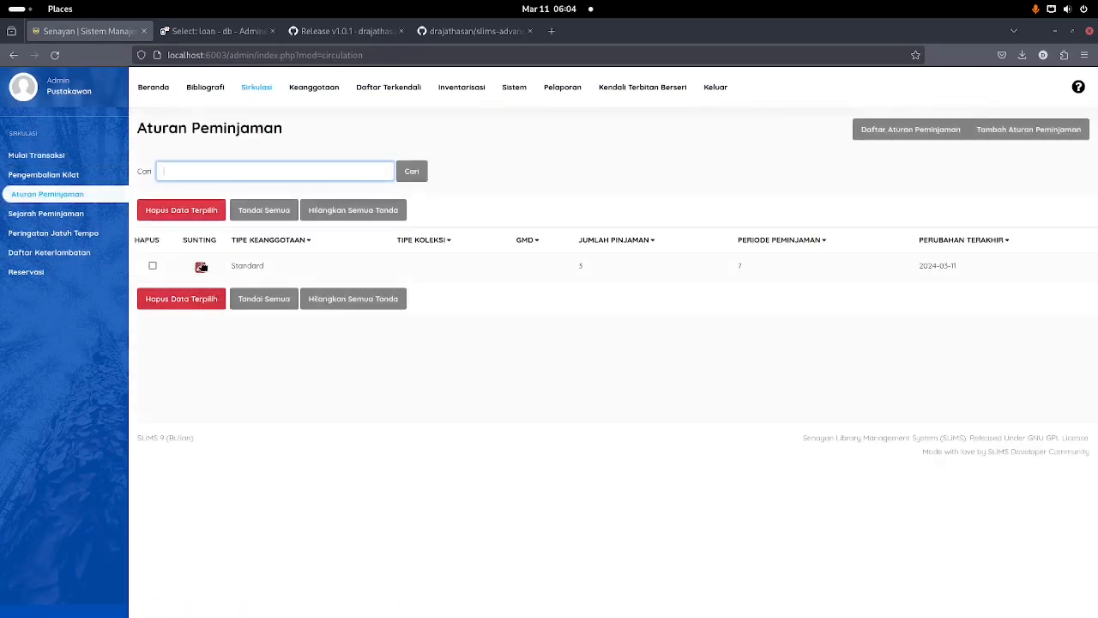
pyautogui.click(196, 265)
pyautogui.click(1064, 250)
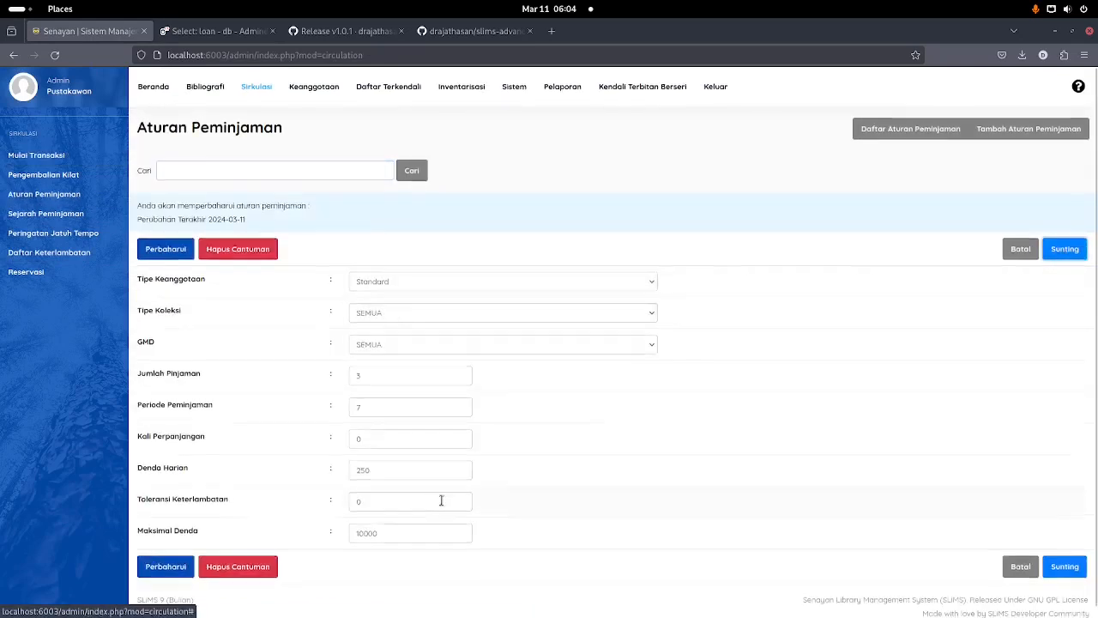
pyautogui.scroll(-1, 441, 506)
pyautogui.moveTo(404, 521); pyautogui.dragTo(258, 495)
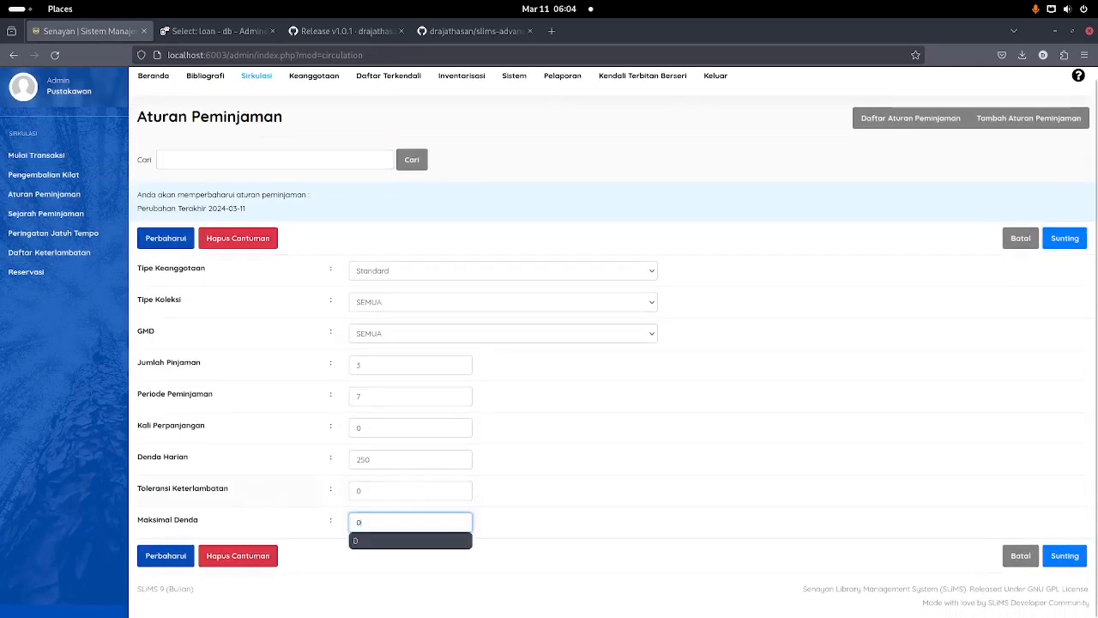
pyautogui.write('0')
pyautogui.press('Return')
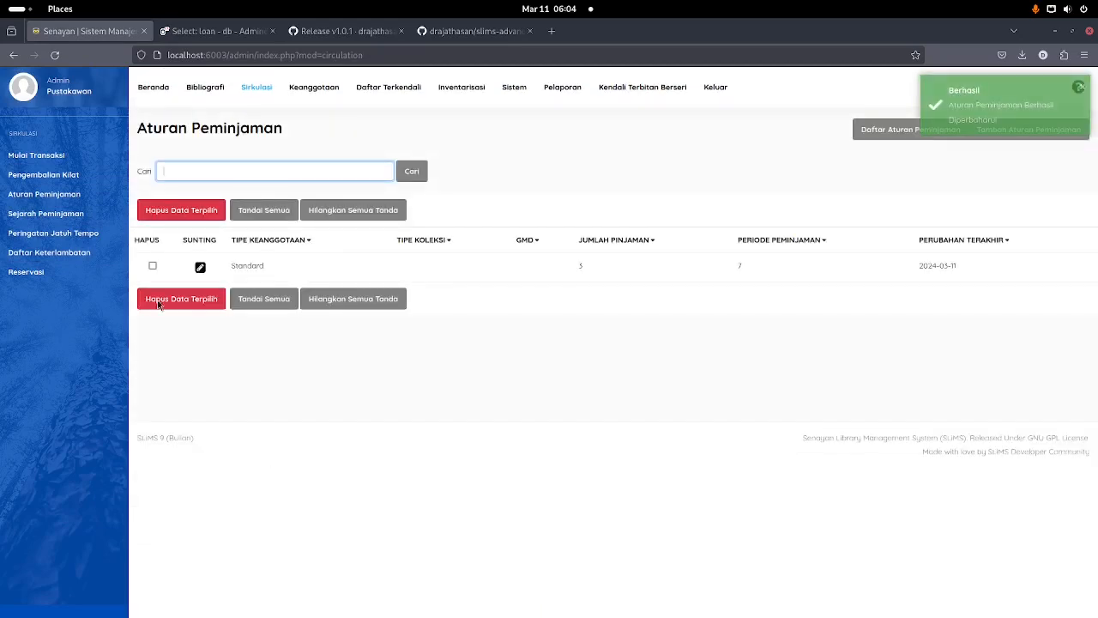
pyautogui.click(57, 155)
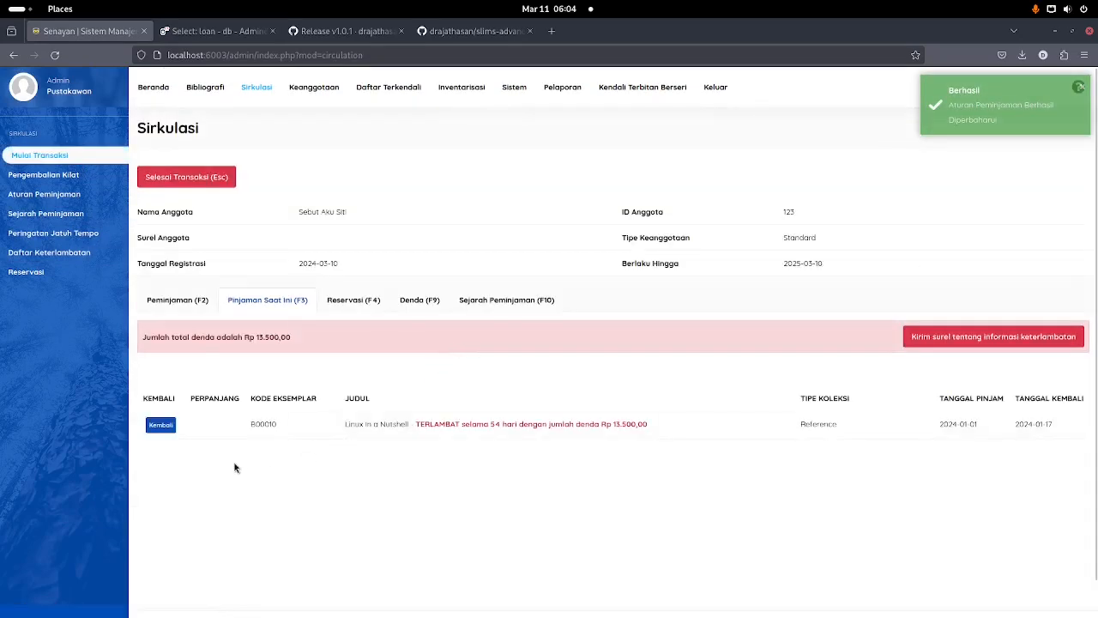
# Step: Return overdue copy B00010 and check the member's fines
pyautogui.click(161, 427)
pyautogui.click(673, 373)
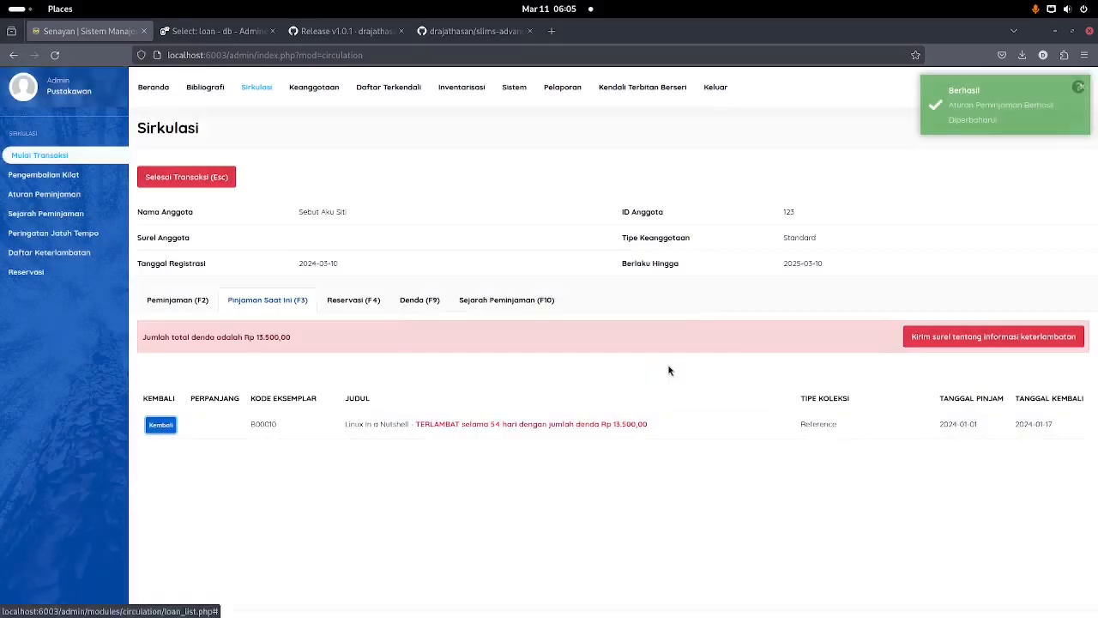
pyautogui.click(360, 302)
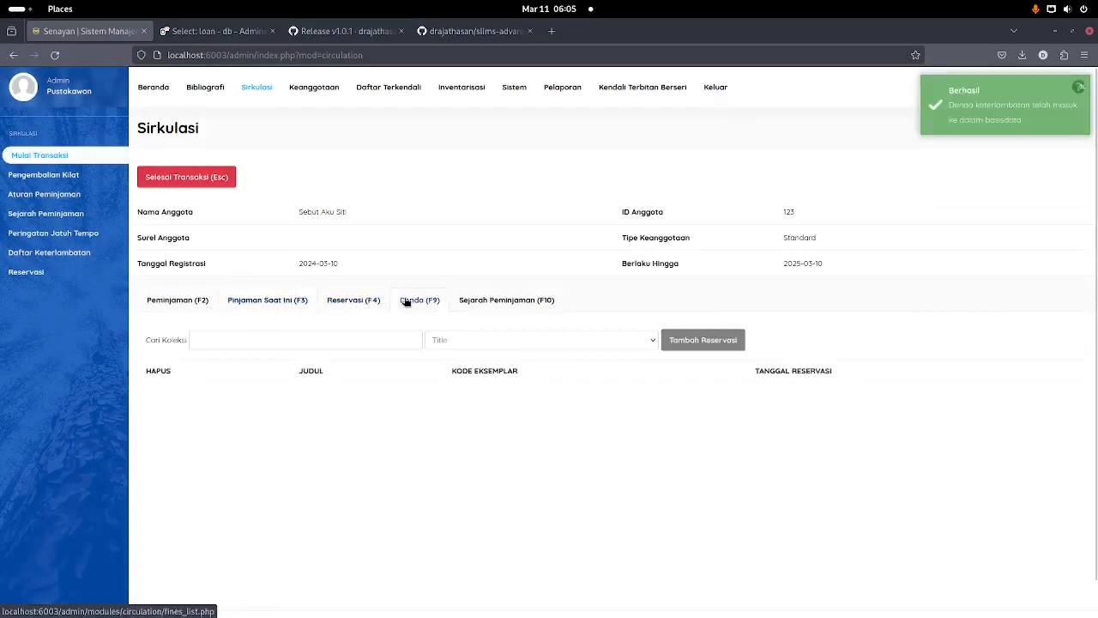
pyautogui.click(405, 301)
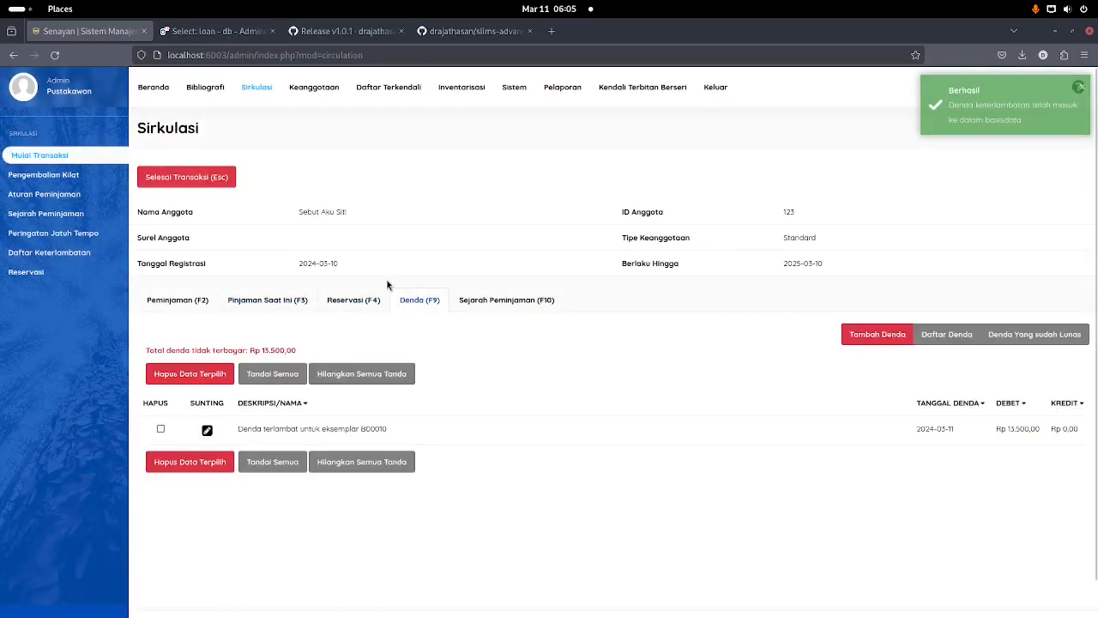
# Step: Restart the member's transaction and confirm the paid fine's debit and credit amounts match
pyautogui.click(183, 180)
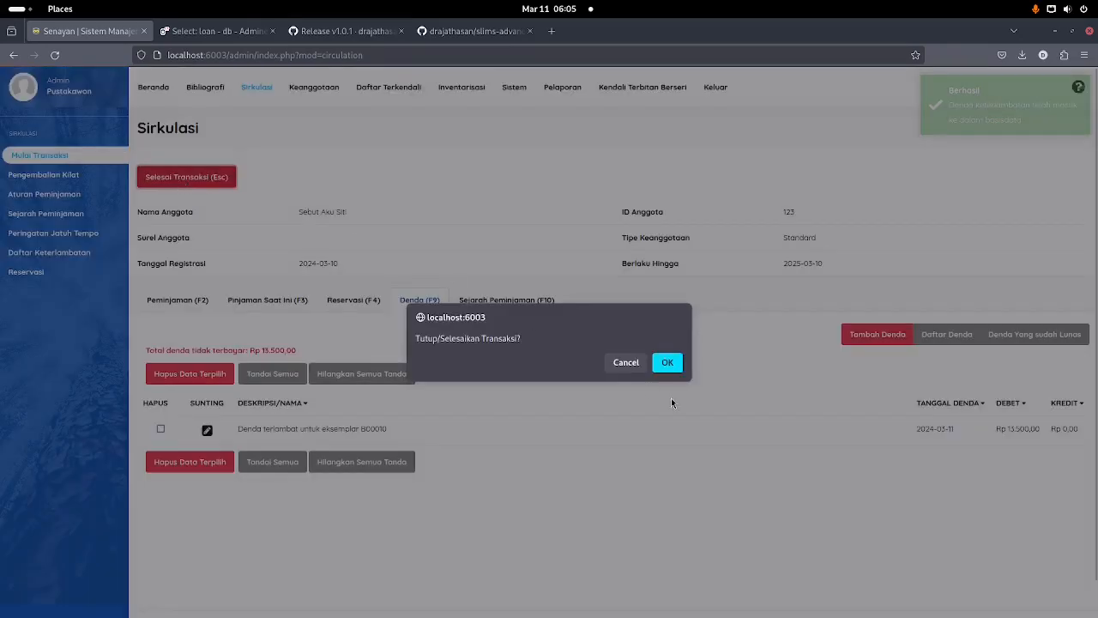
pyautogui.click(667, 364)
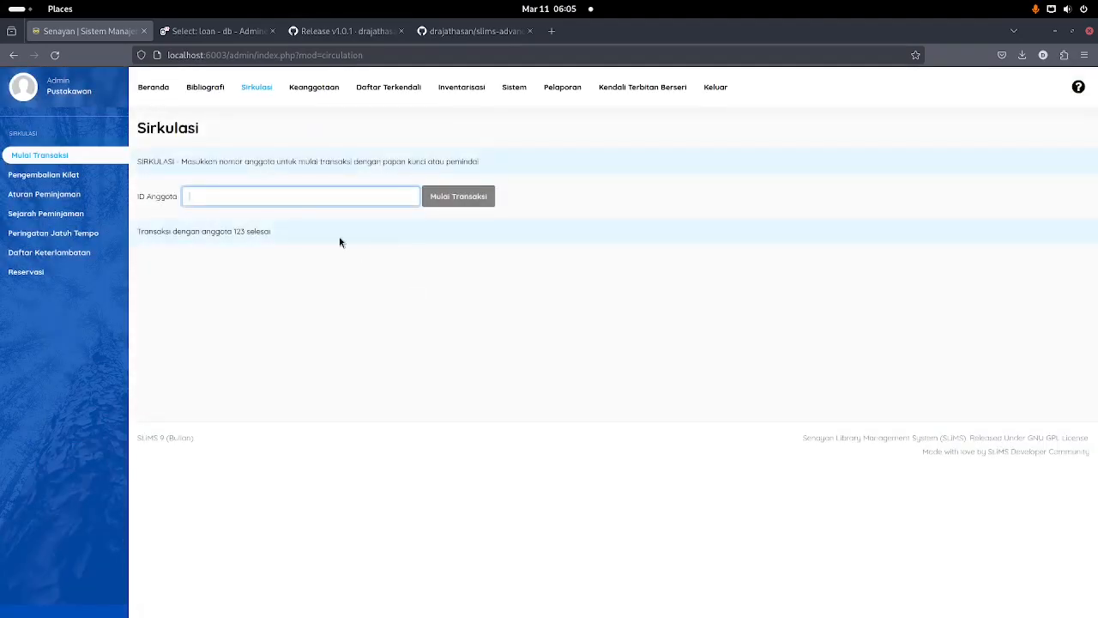
pyautogui.press('Return')
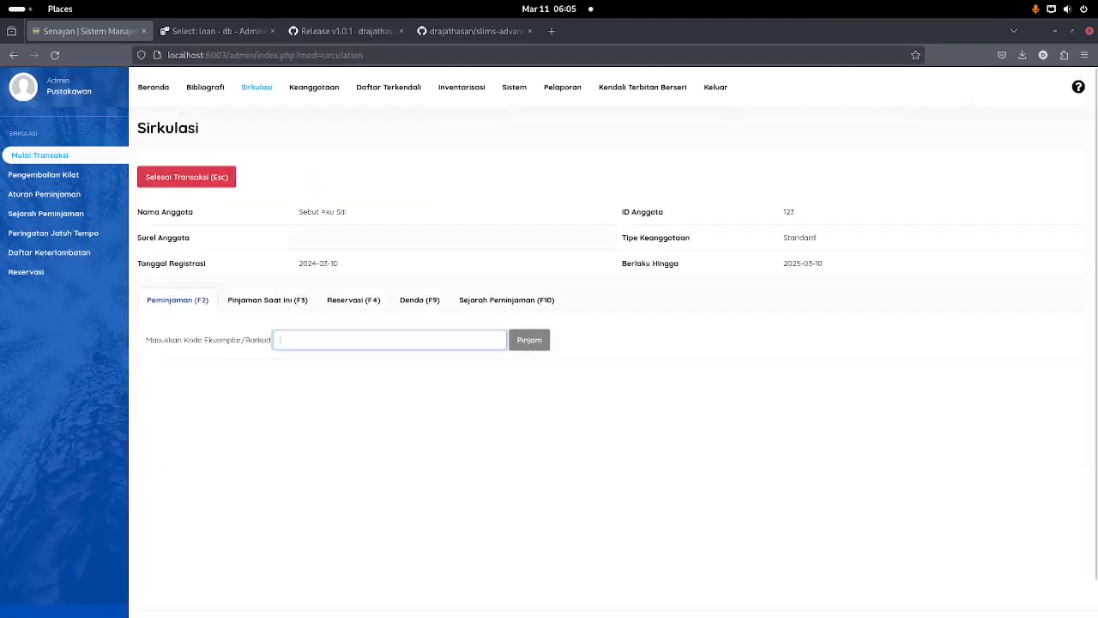
pyautogui.click(418, 299)
pyautogui.click(1025, 338)
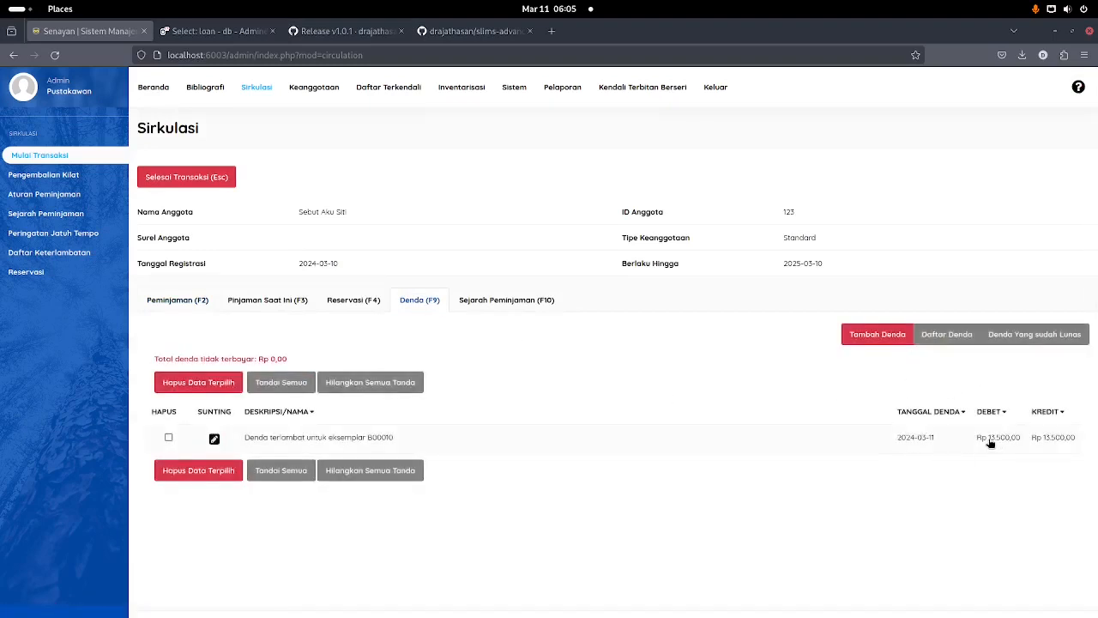
pyautogui.moveTo(991, 442); pyautogui.dragTo(1084, 441)
# Step: Tick the B00010 fine in the paid fines list and delete it
pyautogui.click(208, 388)
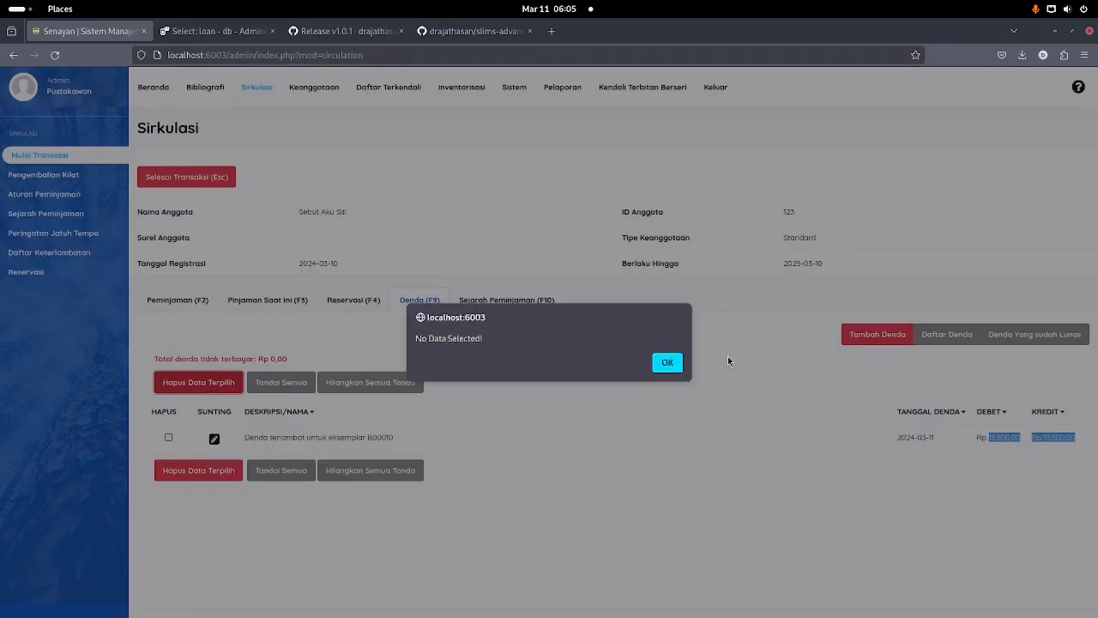
pyautogui.click(667, 363)
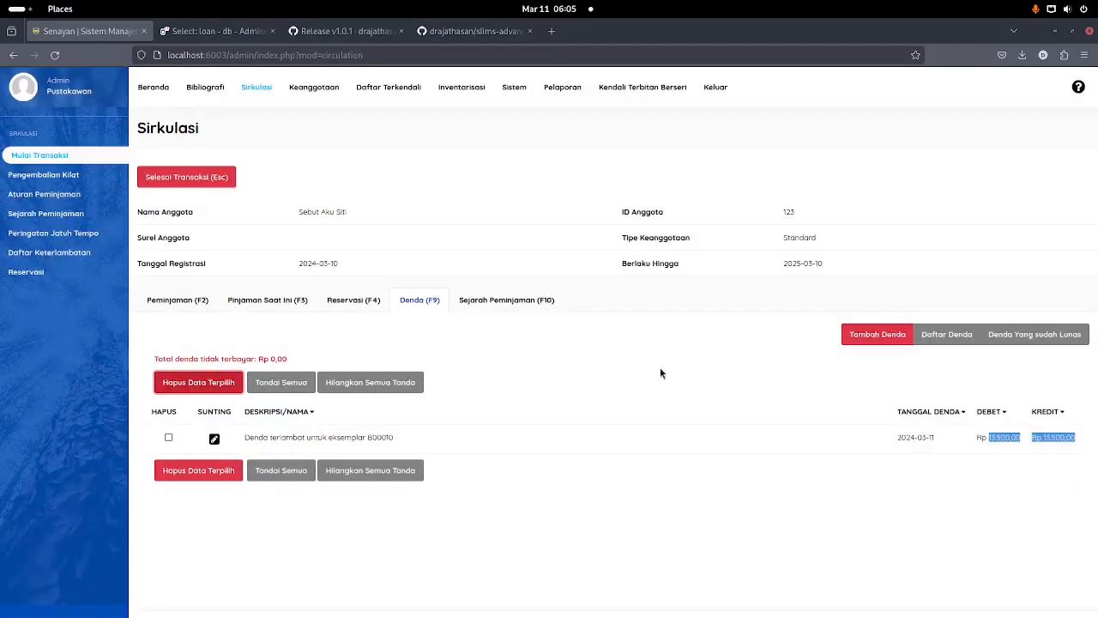
pyautogui.click(168, 437)
pyautogui.click(201, 385)
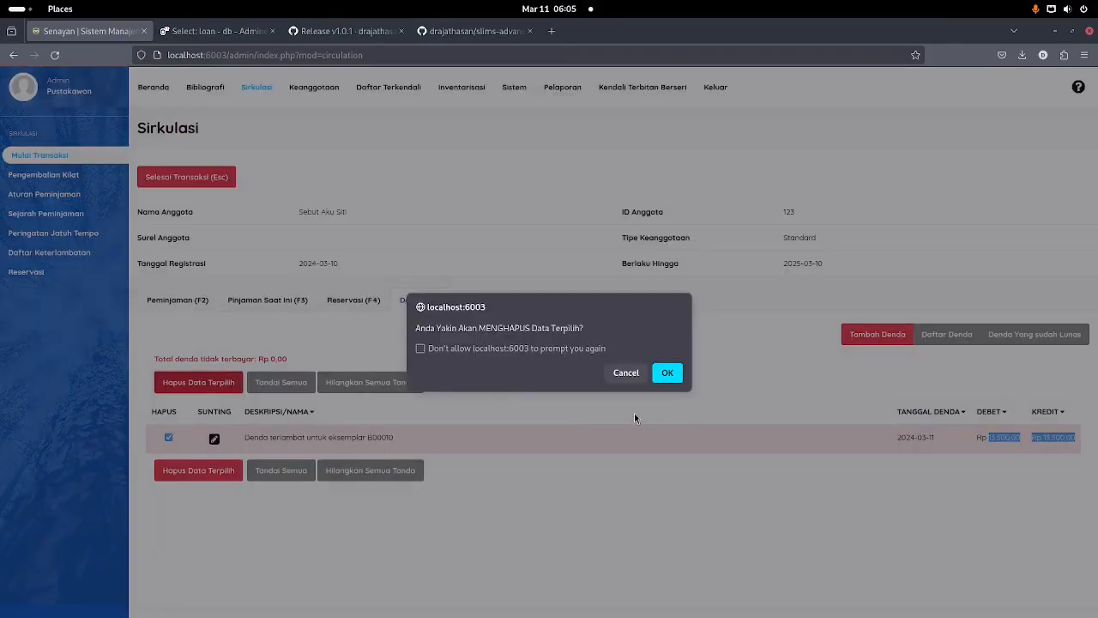
pyautogui.click(669, 374)
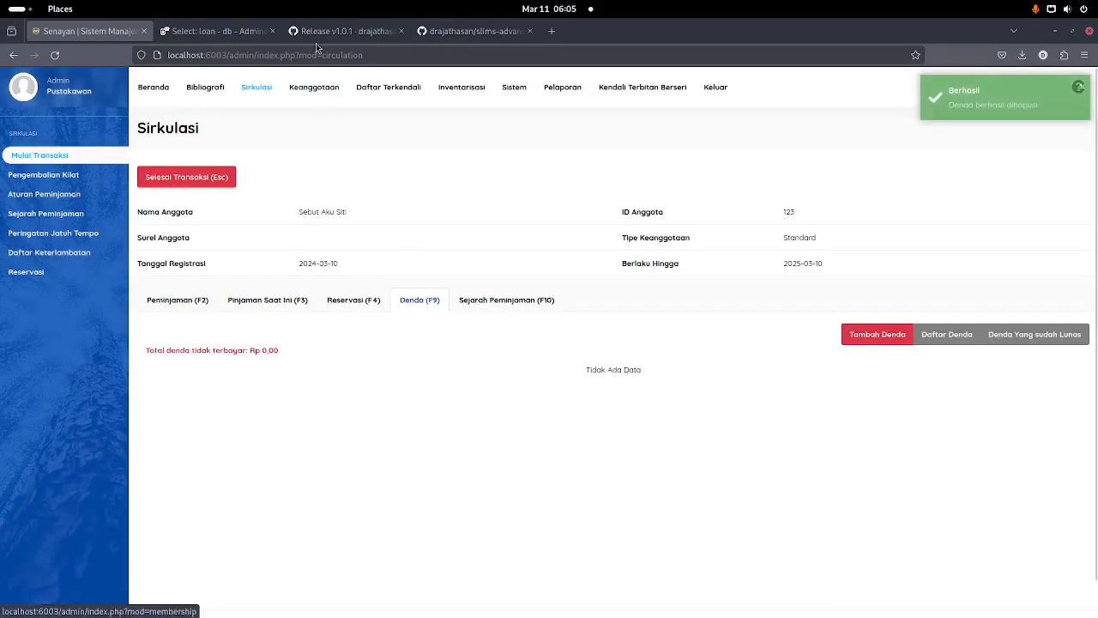
# Step: After viewing the plugin's README, reset loan 1's is_return to 0 in Adminer
pyautogui.click(343, 31)
pyautogui.click(464, 32)
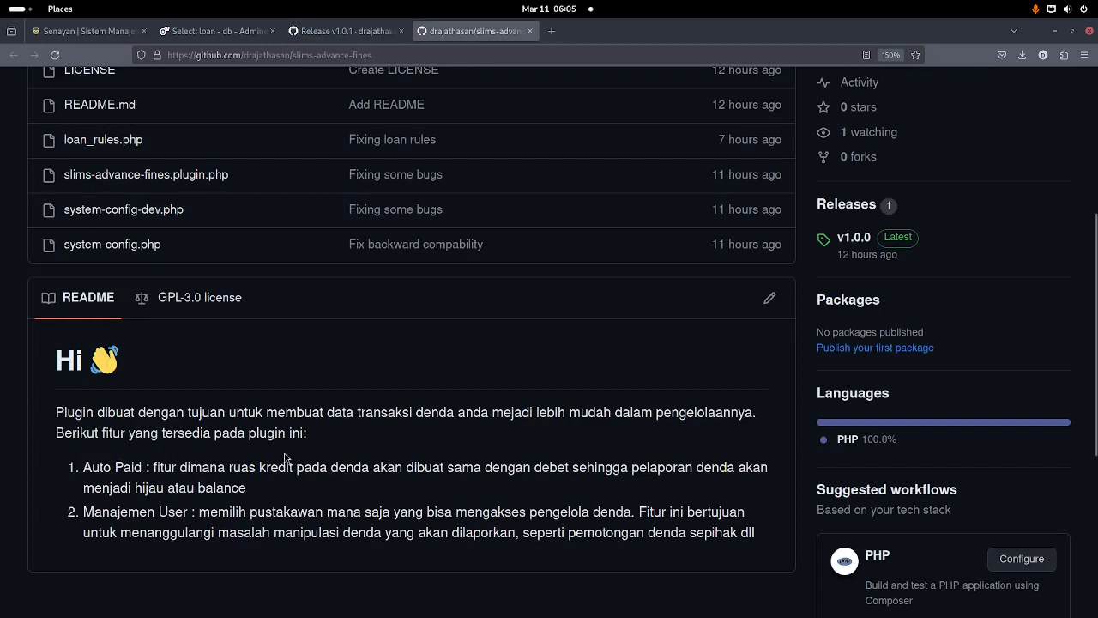
pyautogui.click(86, 31)
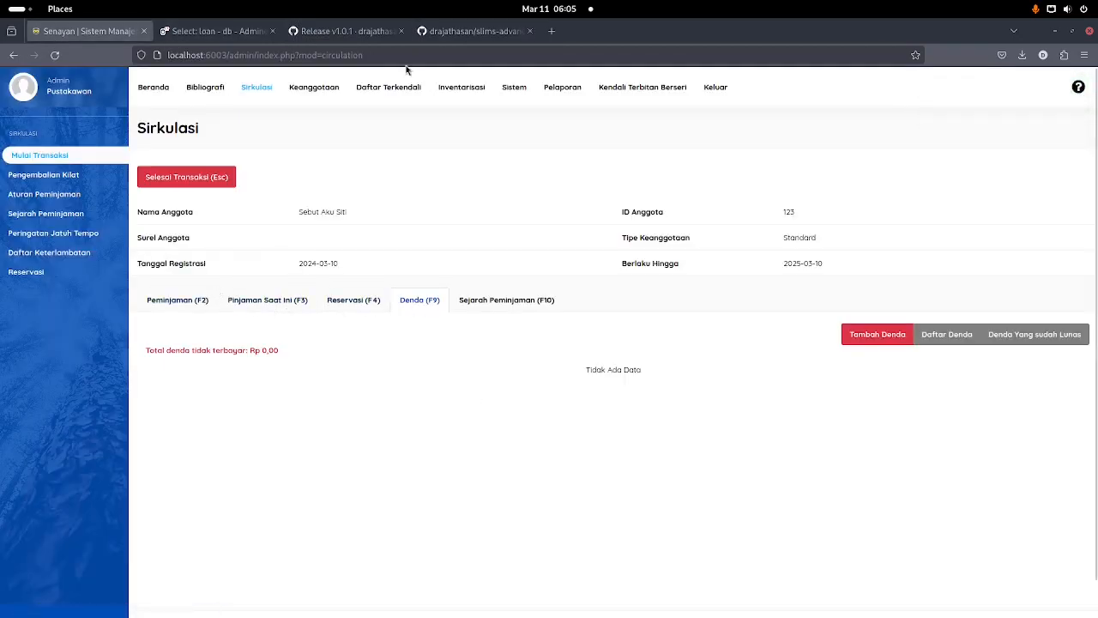
pyautogui.click(213, 31)
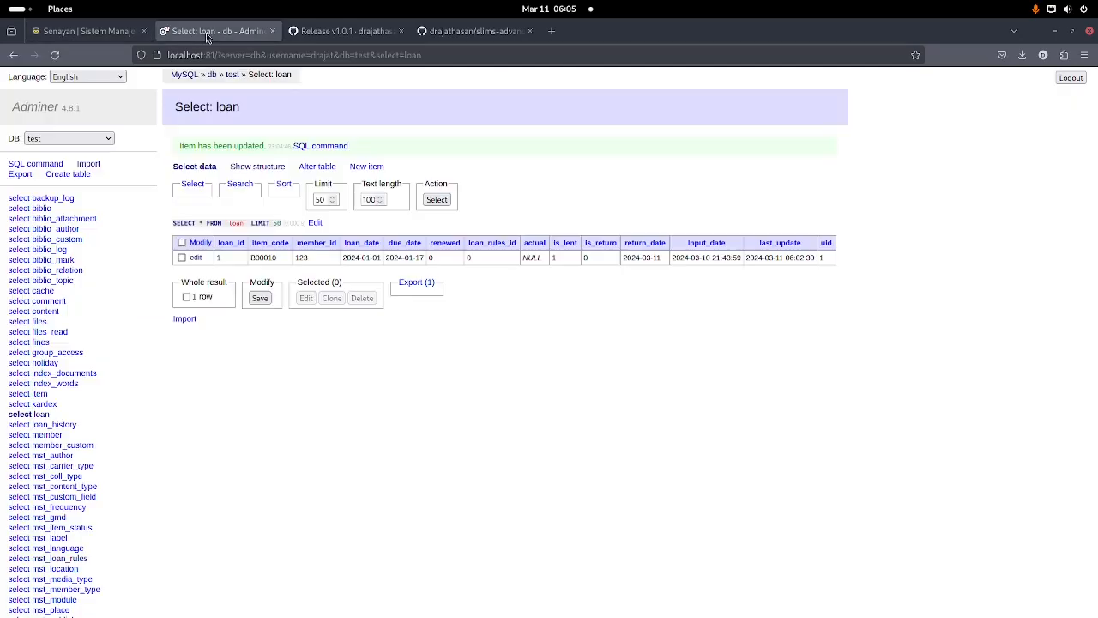
pyautogui.click(194, 258)
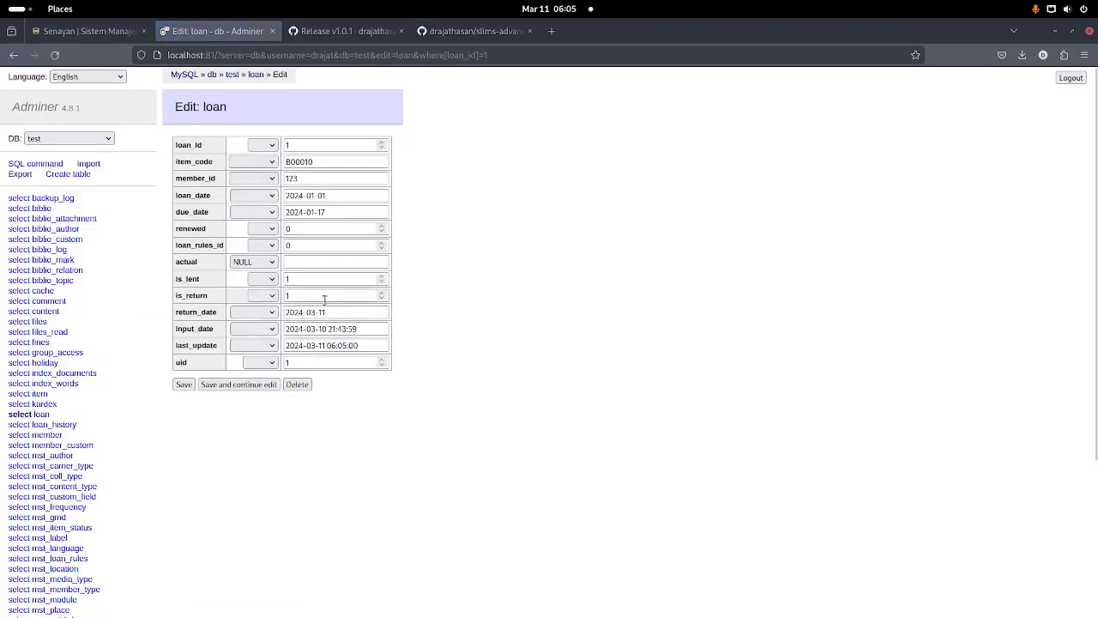
pyautogui.doubleClick(324, 298)
pyautogui.write('0')
pyautogui.press('Return')
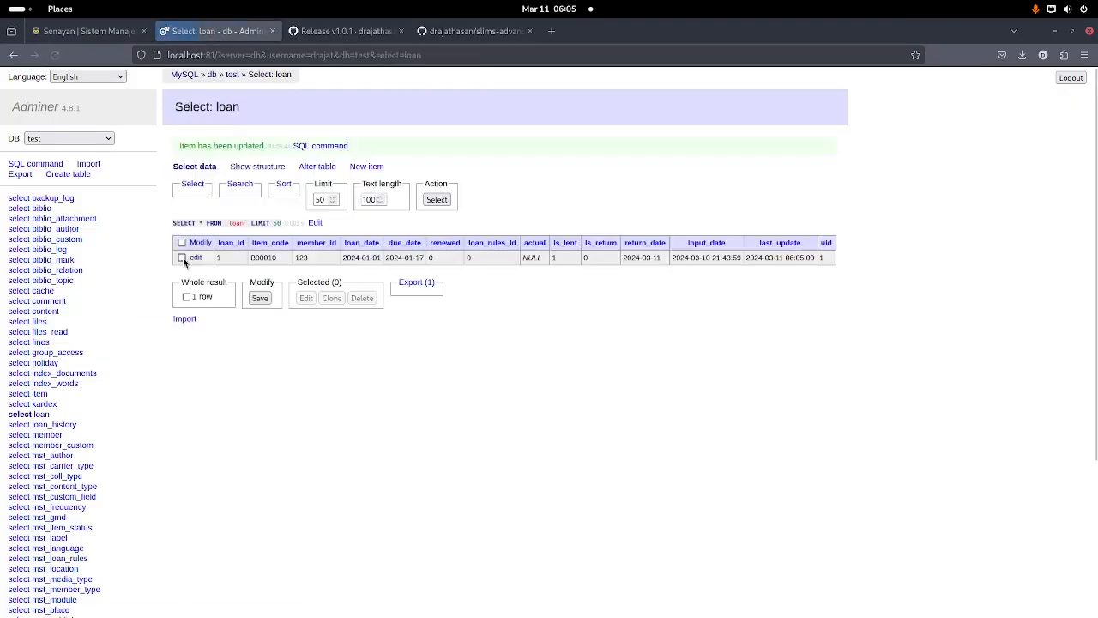
pyautogui.click(69, 33)
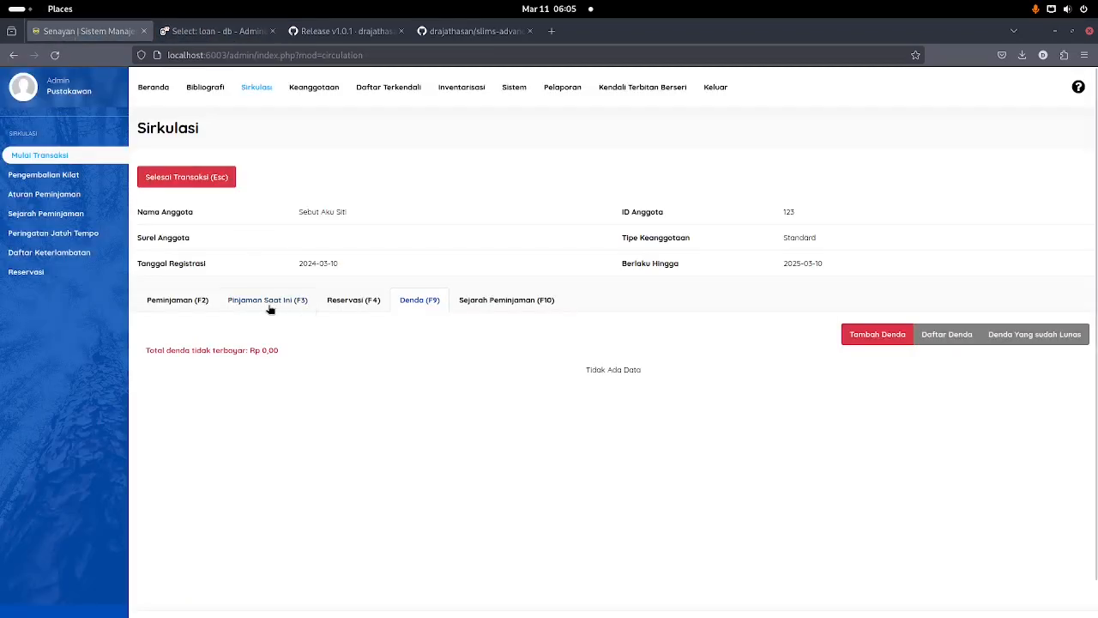
# Step: Go to the Pustakawan & Pengguna Sistem list and start adding a new user
pyautogui.click(267, 303)
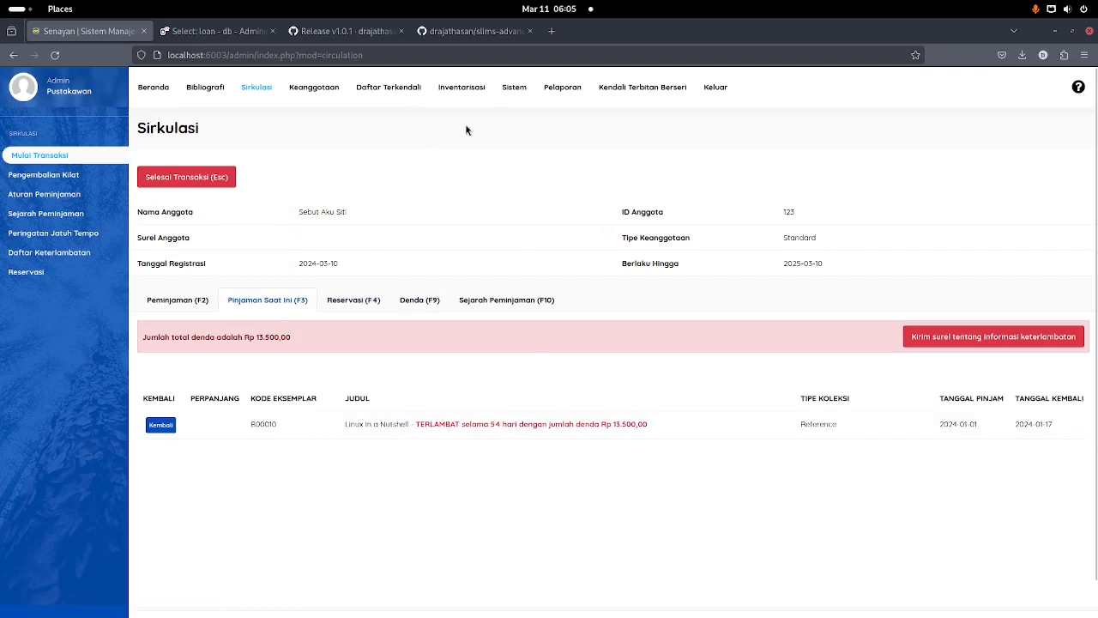
pyautogui.click(514, 89)
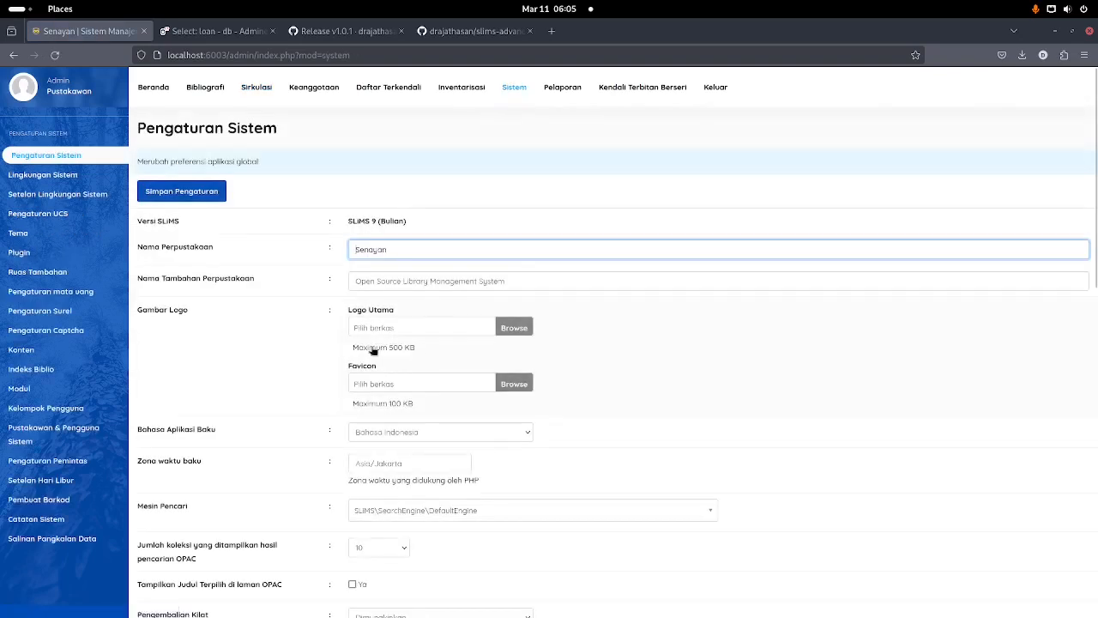
pyautogui.click(62, 442)
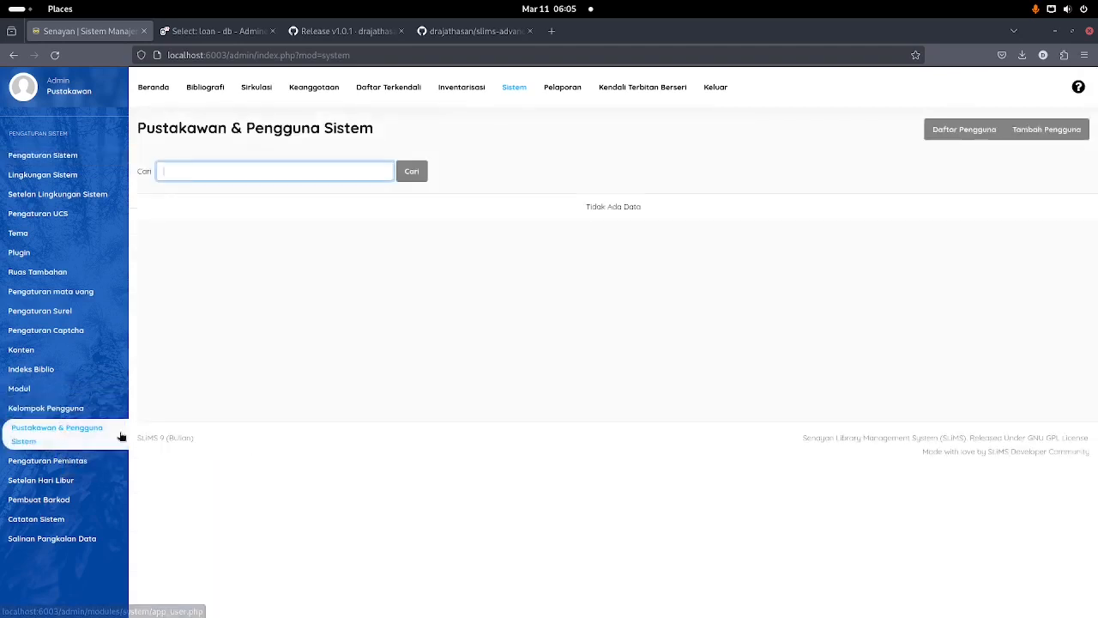
pyautogui.click(1042, 130)
# Step: Enter the new user's username as both the login name and the real name
pyautogui.click(435, 271)
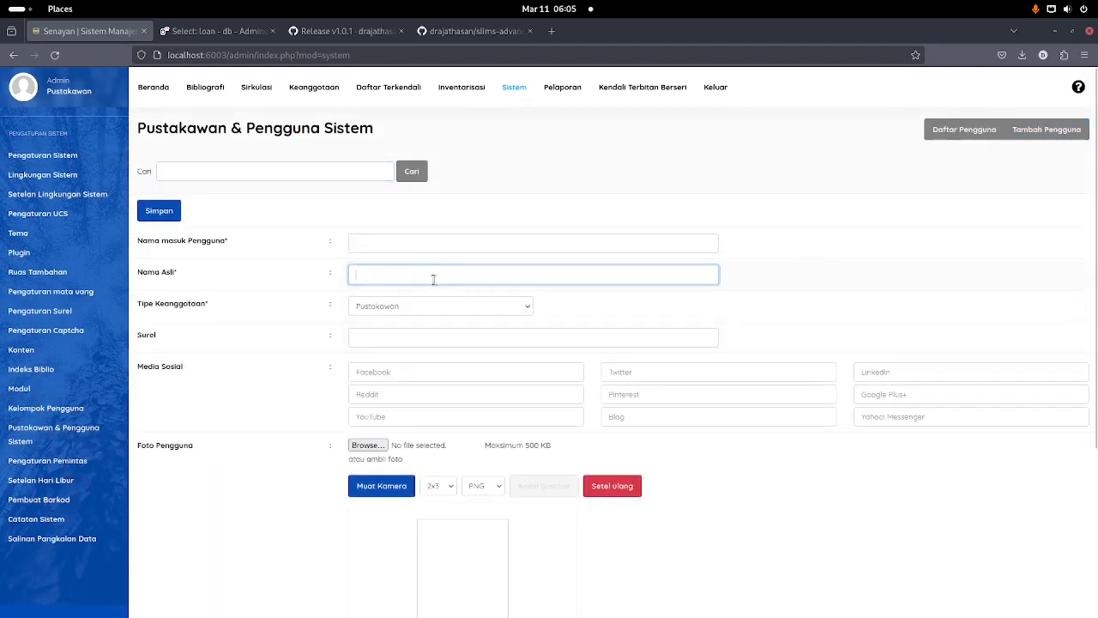
pyautogui.click(397, 243)
pyautogui.write('sit')
pyautogui.press('Tab')
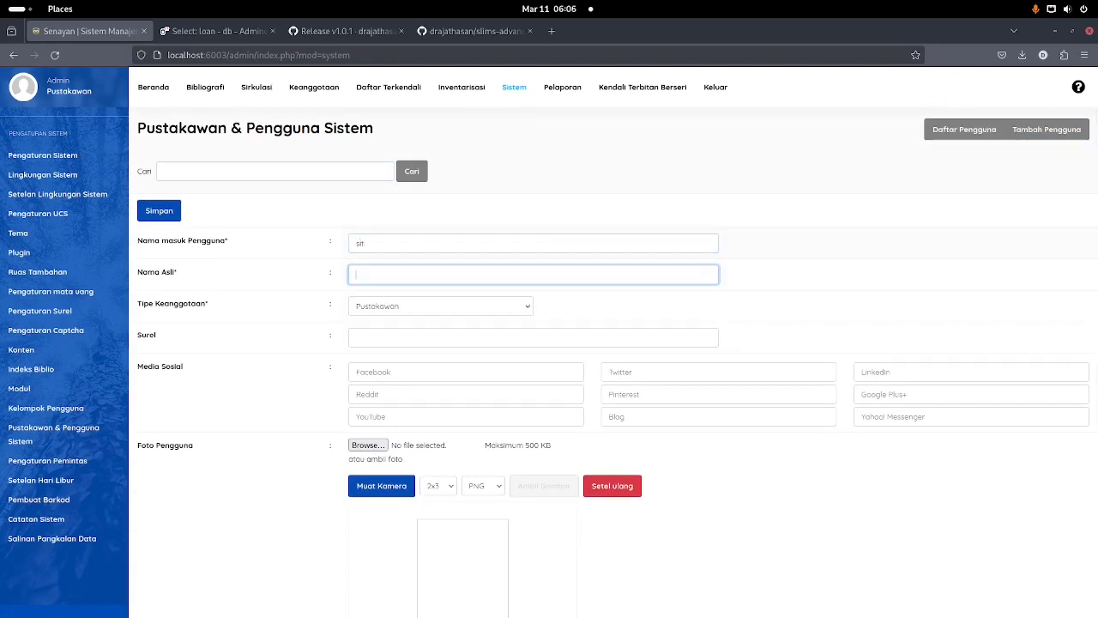
pyautogui.write('siti')
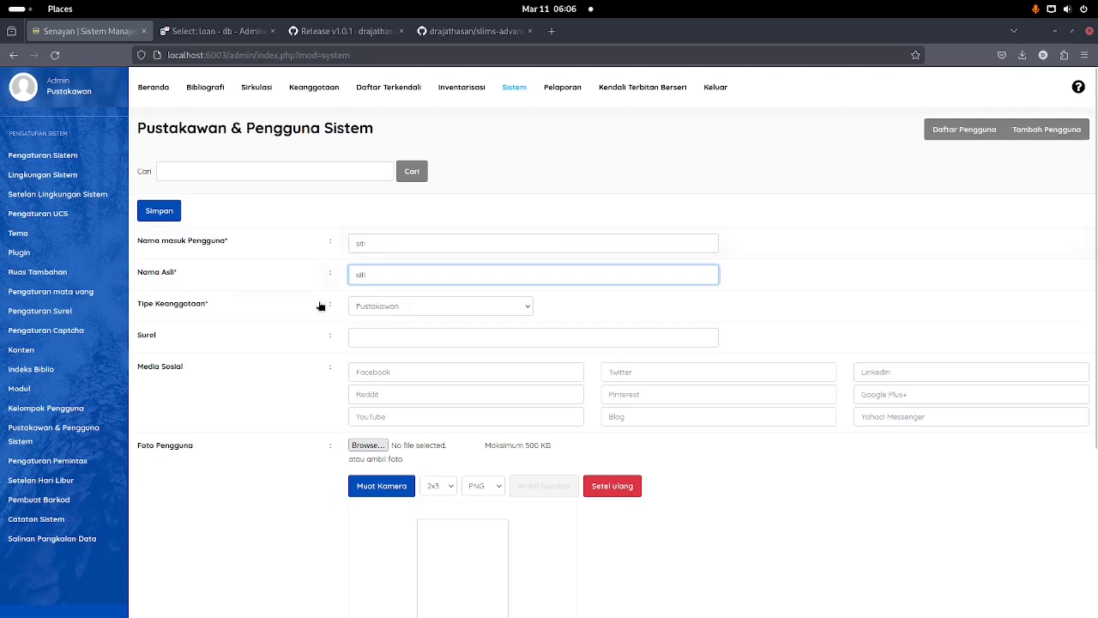
pyautogui.scroll(-5, 336, 335)
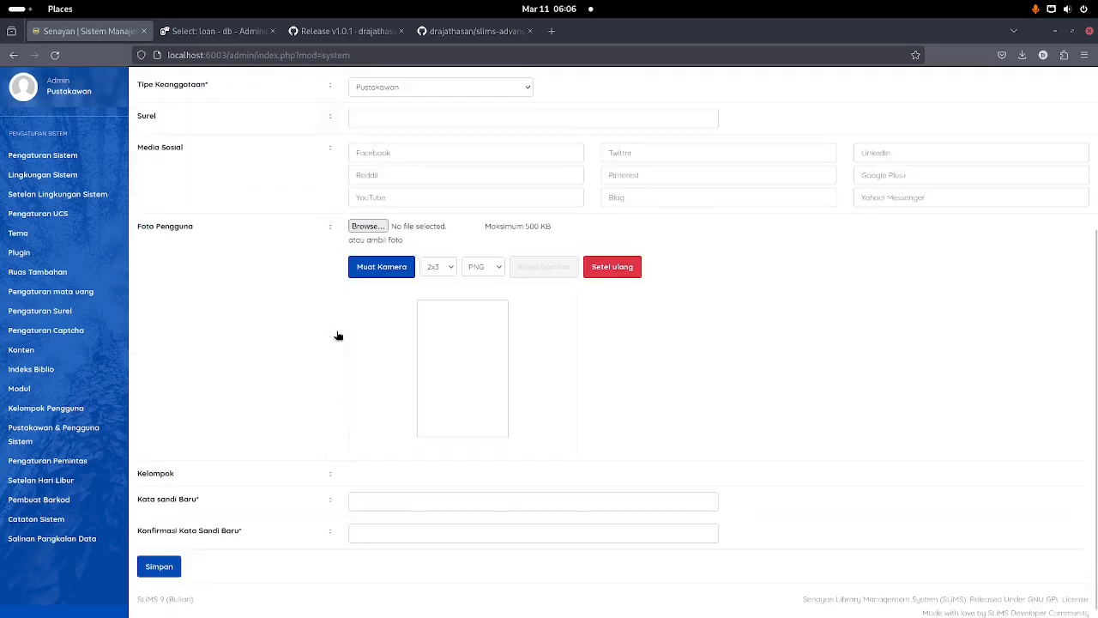
pyautogui.click(370, 491)
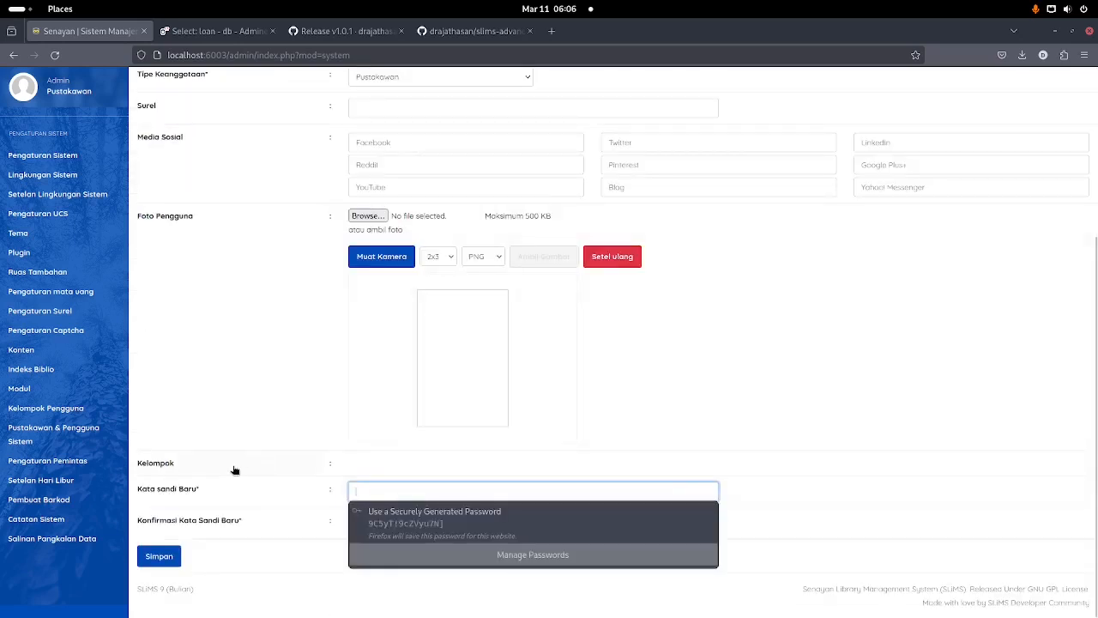
pyautogui.scroll(5, 371, 464)
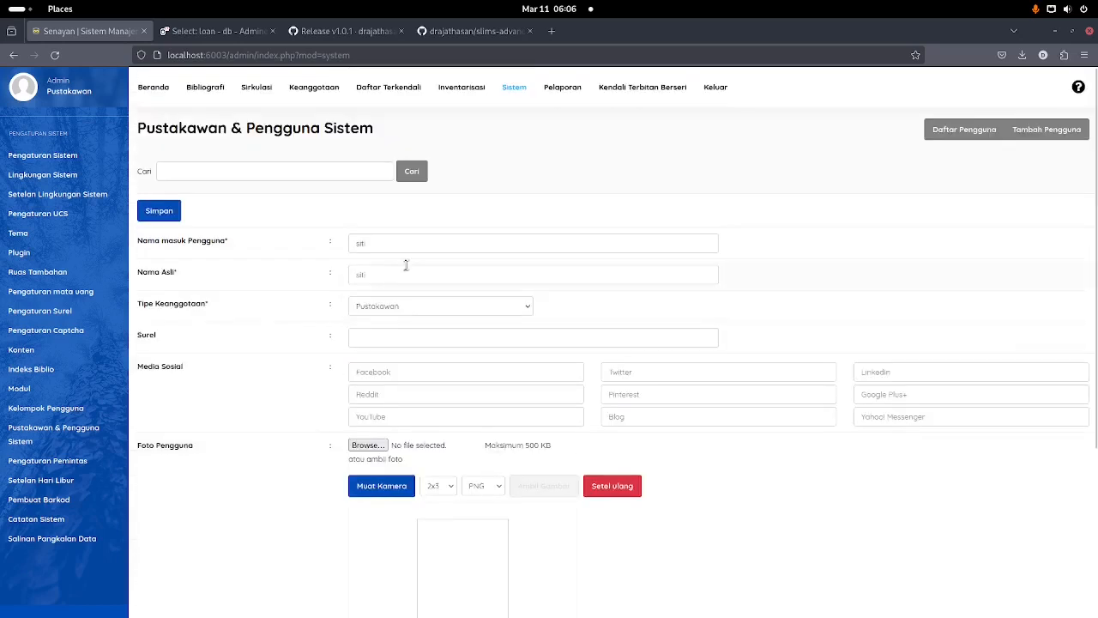
# Step: On the Kelompok Pengguna page, start a new group and enter 'test' as its name
pyautogui.click(96, 409)
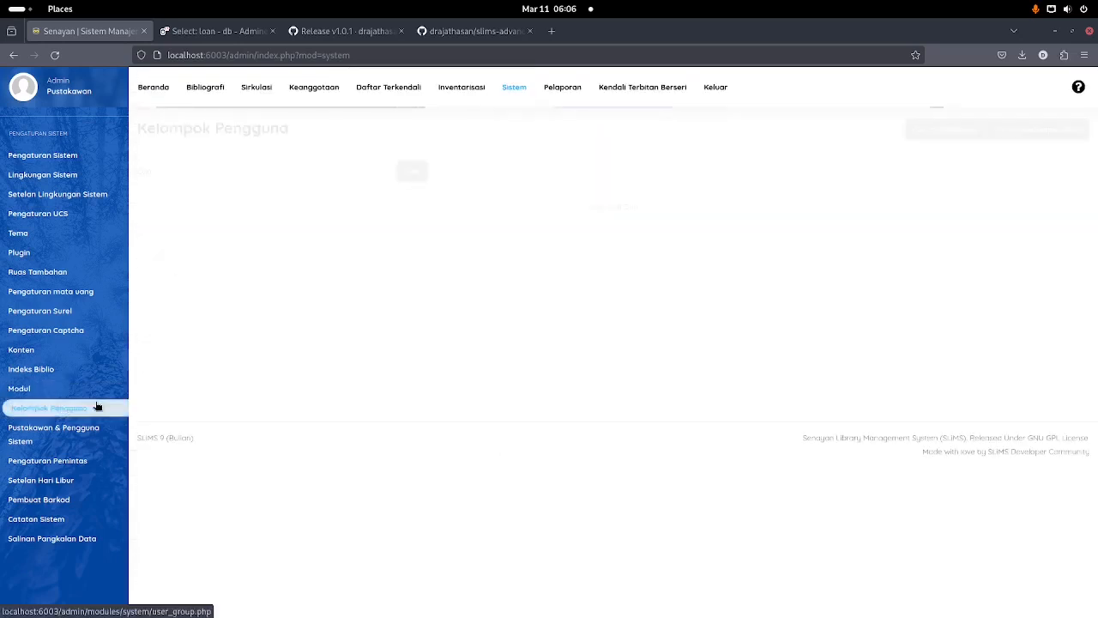
pyautogui.click(1024, 131)
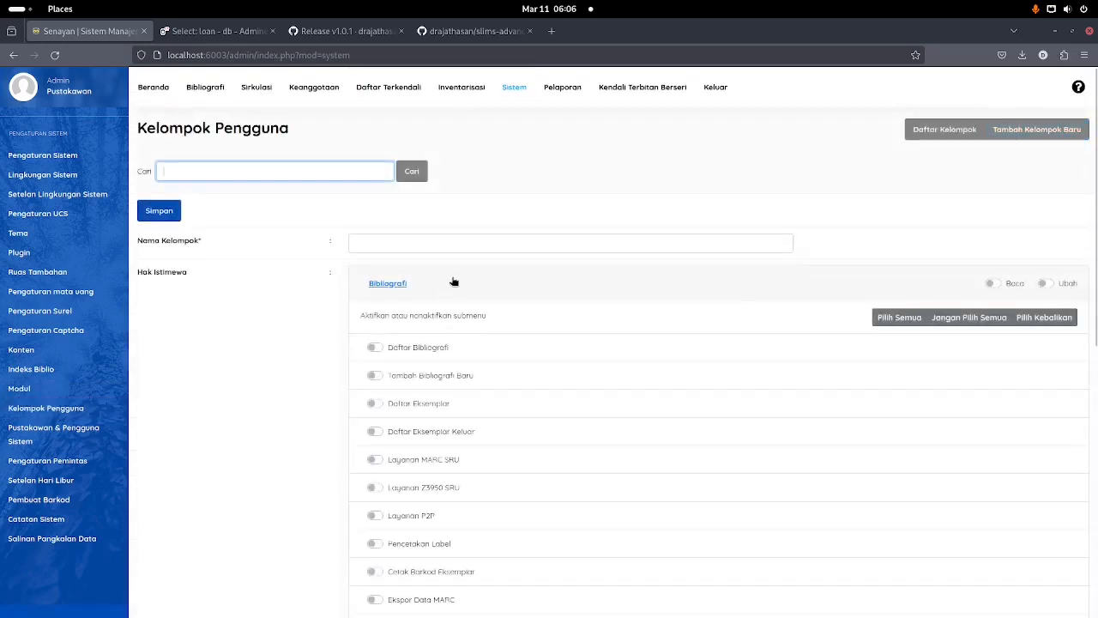
pyautogui.click(457, 239)
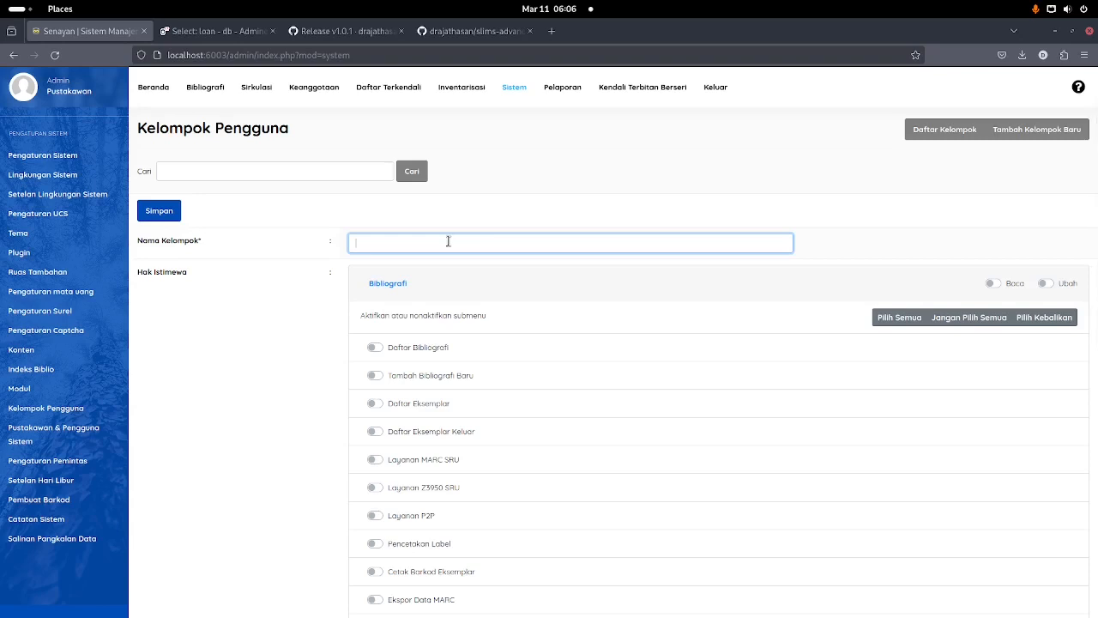
pyautogui.write('test')
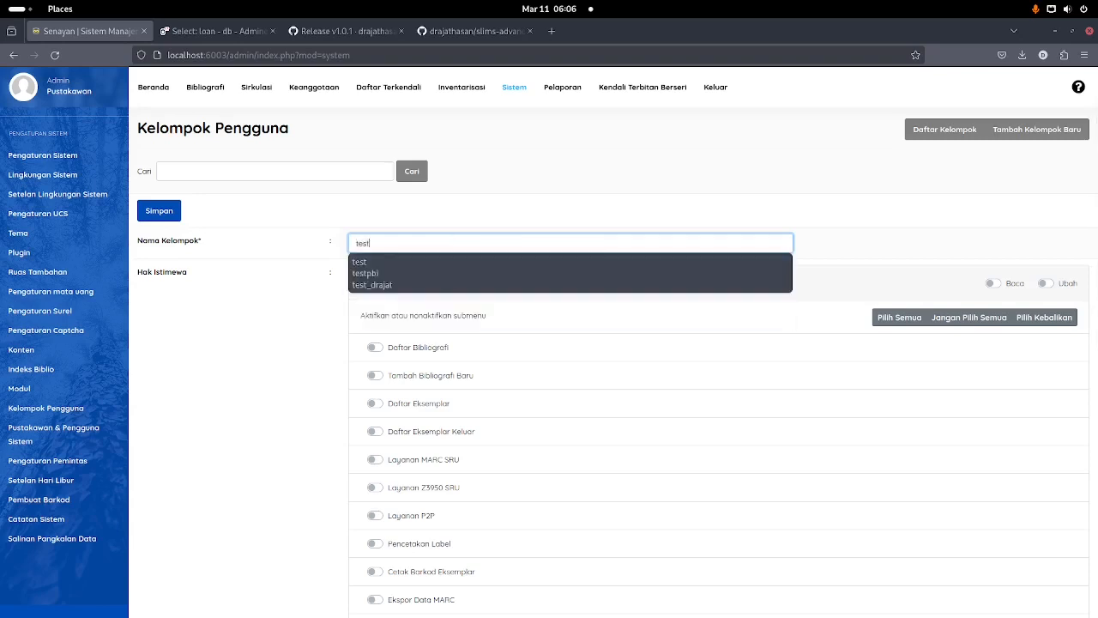
pyautogui.click(254, 335)
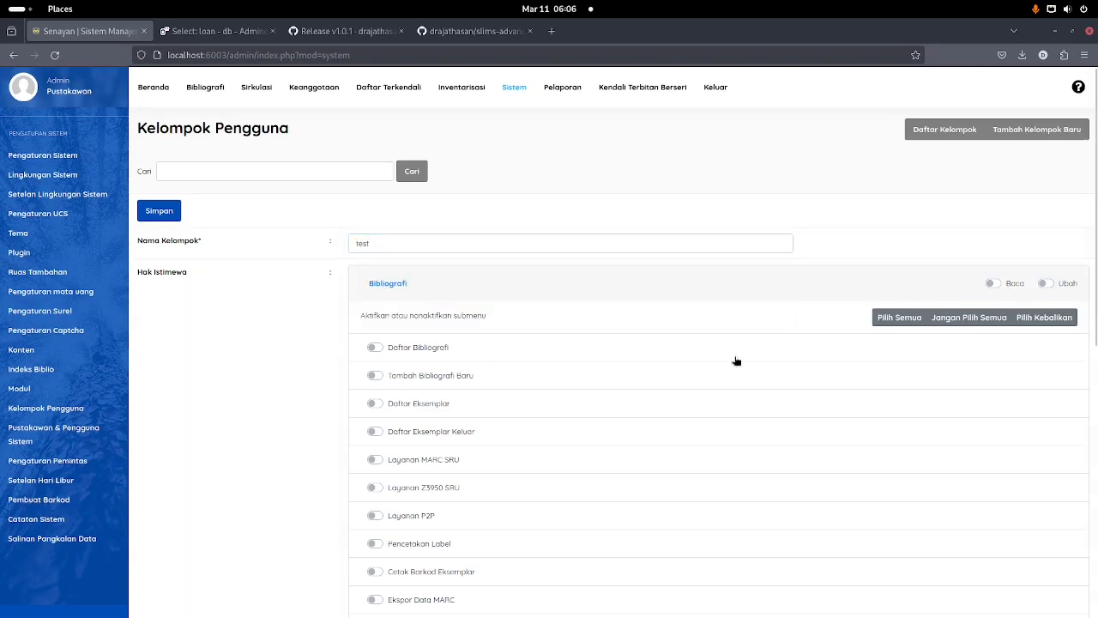
# Step: Give Bibliografi read and write access with all its submenus enabled
pyautogui.click(1008, 288)
pyautogui.click(1068, 284)
pyautogui.scroll(-2, 574, 339)
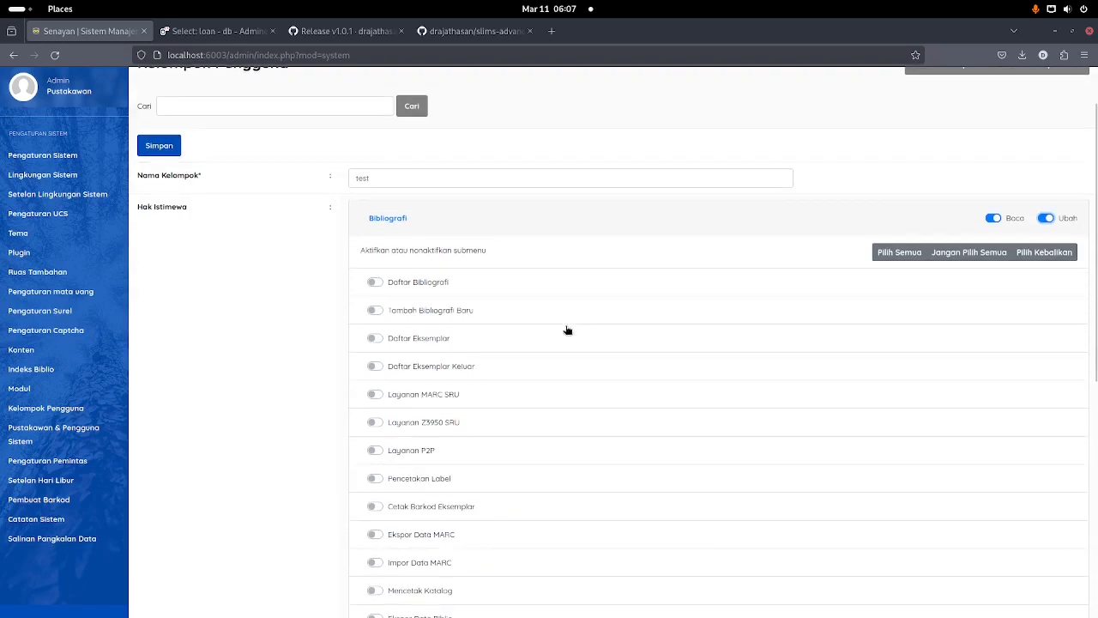
pyautogui.click(899, 253)
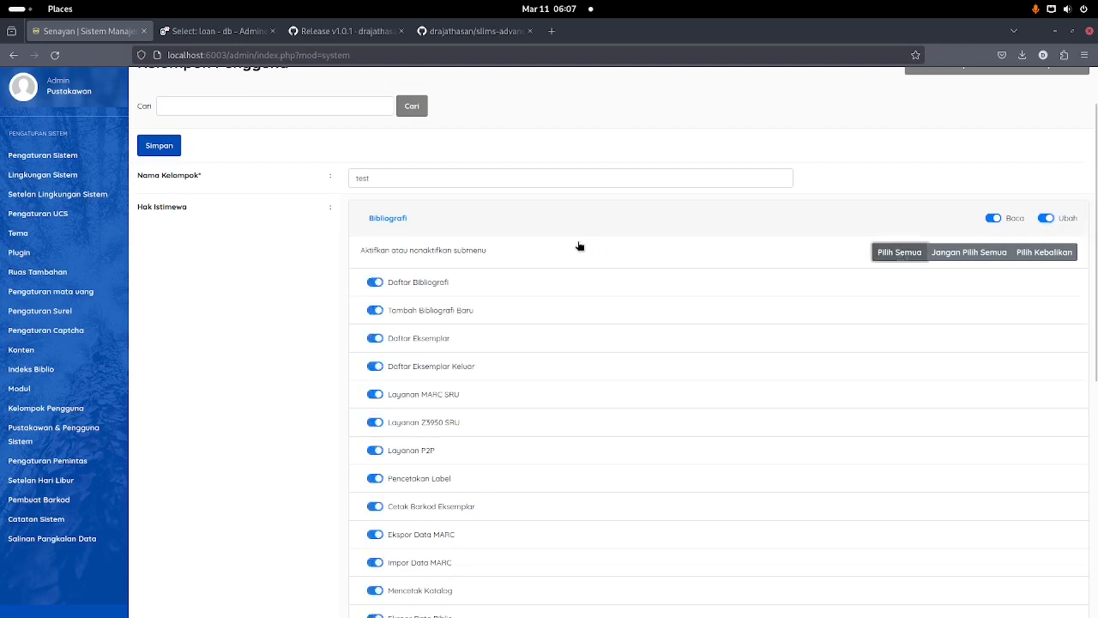
pyautogui.click(564, 219)
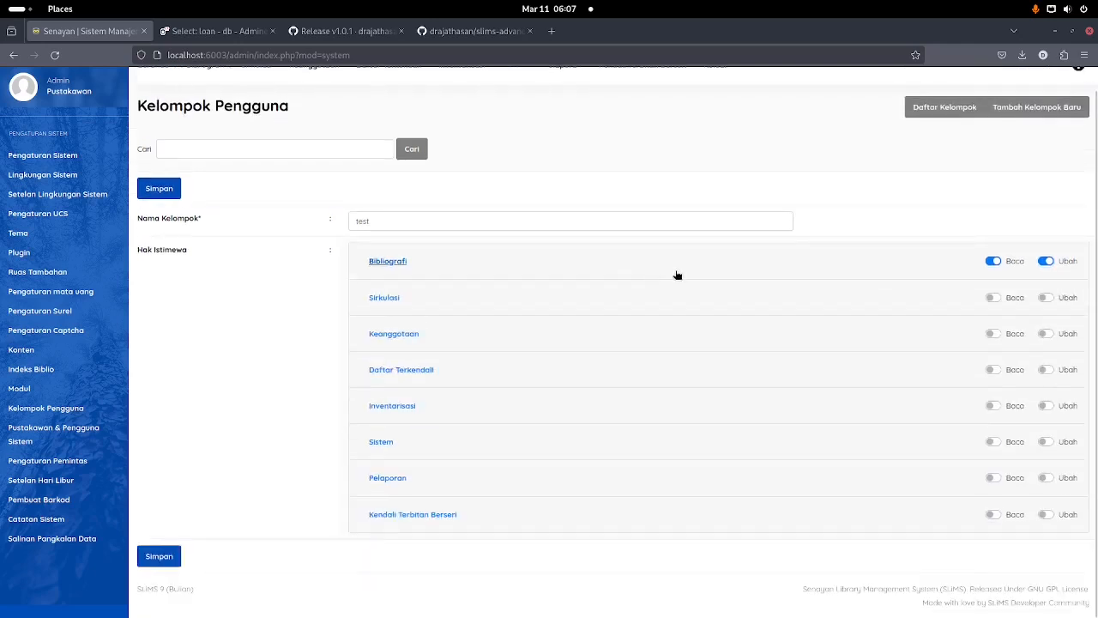
# Step: Give Sirkulasi read and write access with all its submenus enabled
pyautogui.click(1017, 299)
pyautogui.click(1067, 299)
pyautogui.click(601, 312)
pyautogui.click(910, 333)
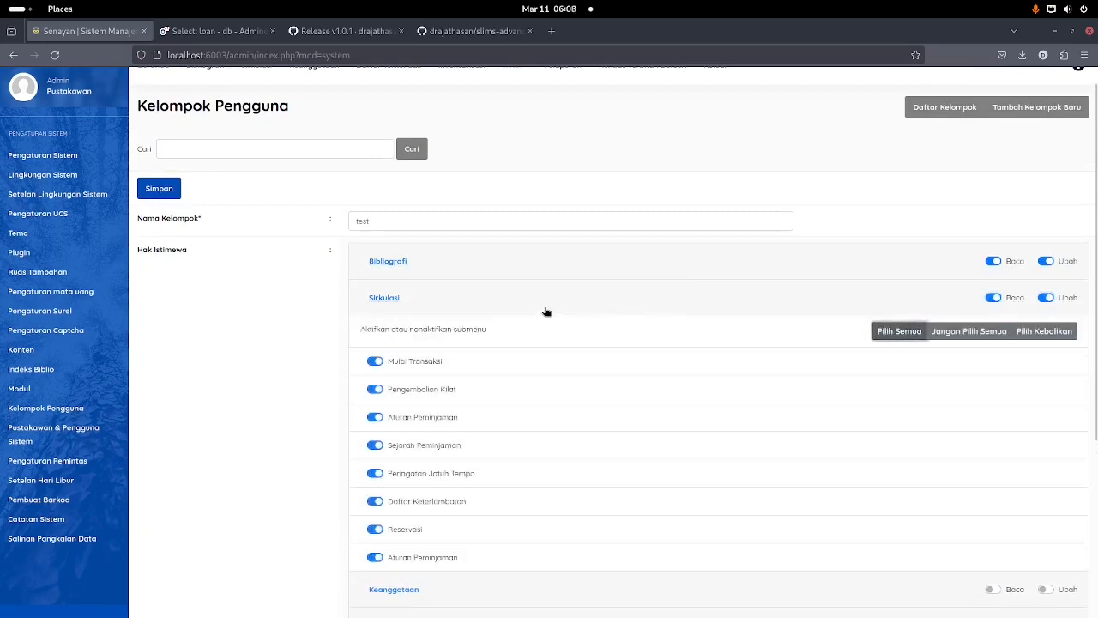
pyautogui.click(522, 309)
# Step: Grant Keanggotaan read, write and all submenus, then save the test group
pyautogui.click(510, 333)
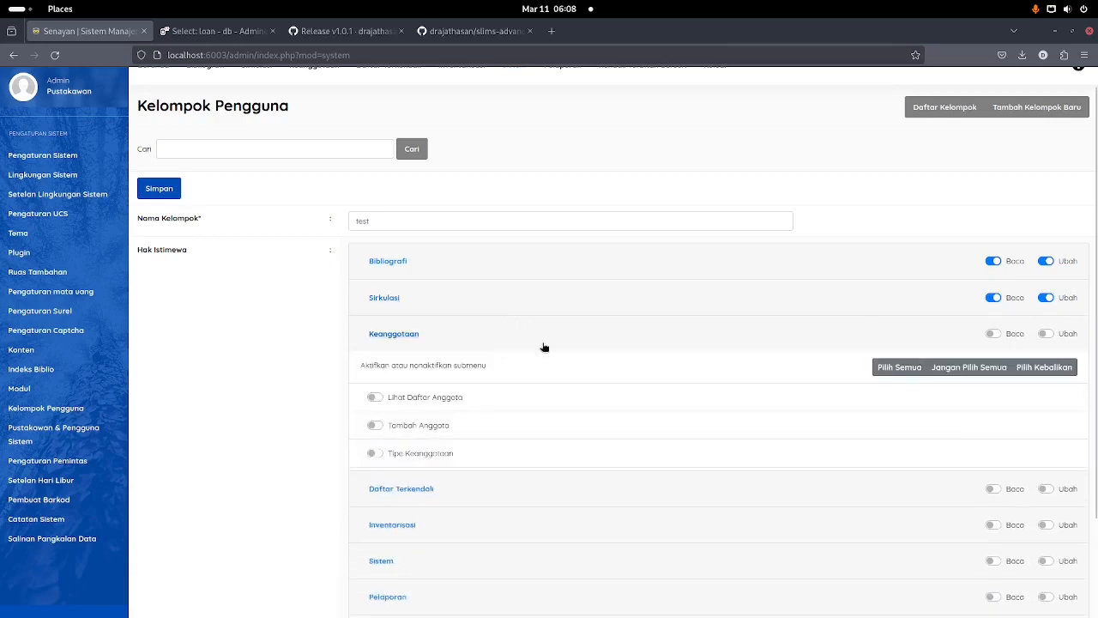
pyautogui.click(1000, 337)
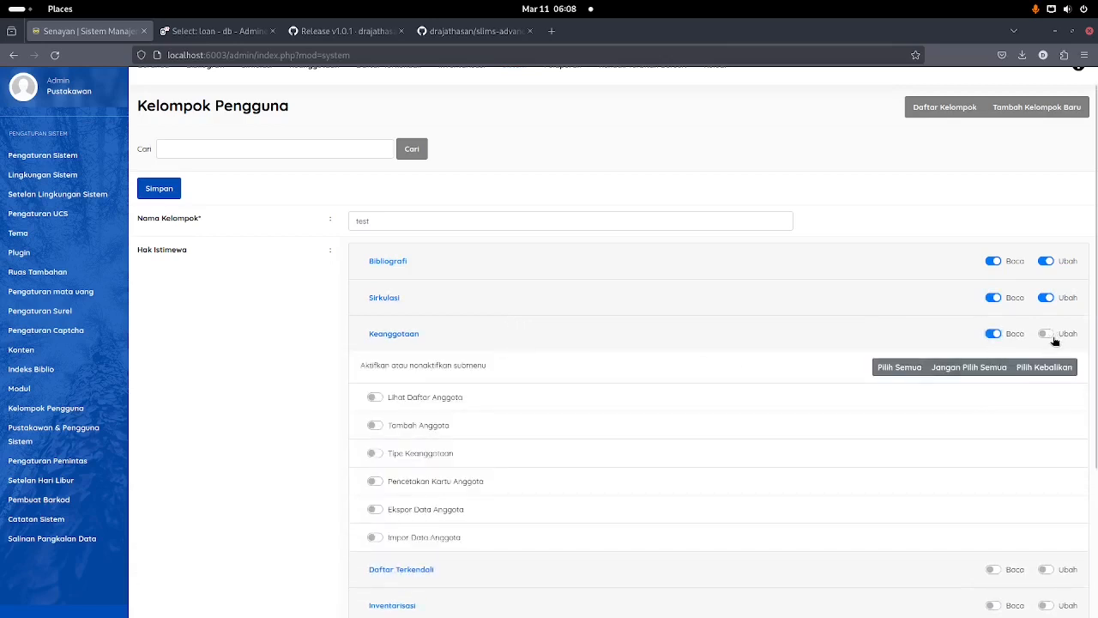
pyautogui.click(1052, 340)
pyautogui.click(899, 367)
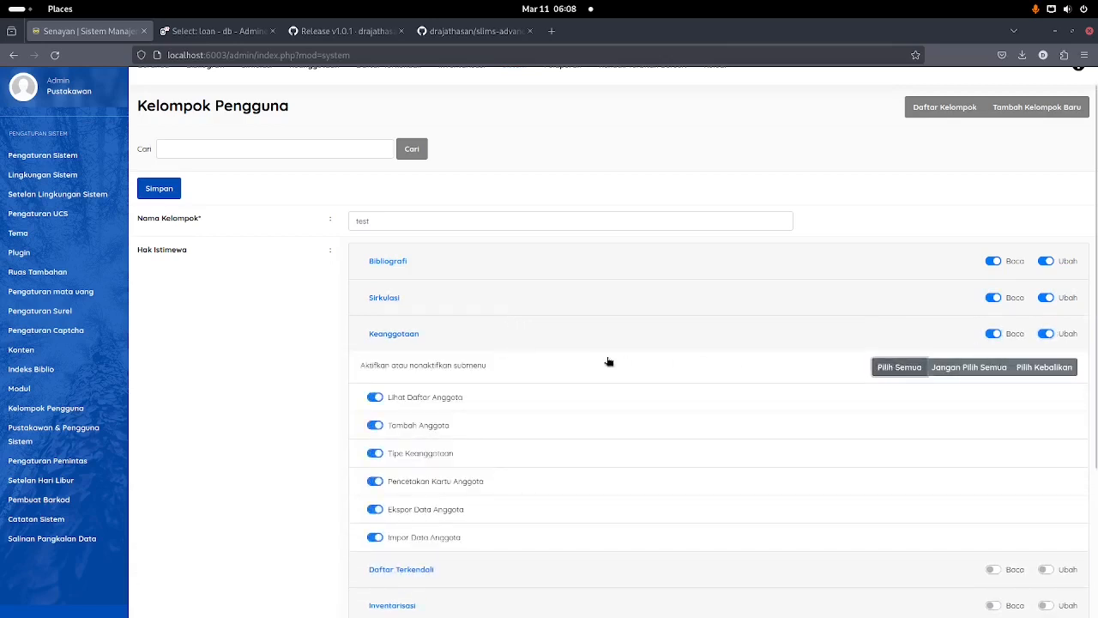
pyautogui.click(510, 339)
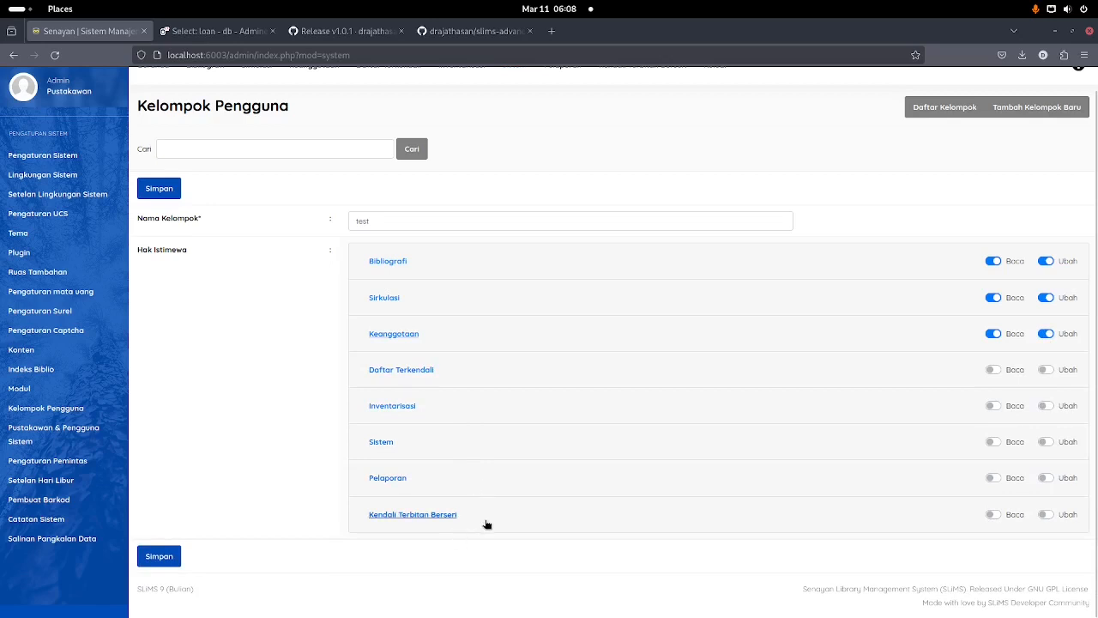
pyautogui.click(159, 188)
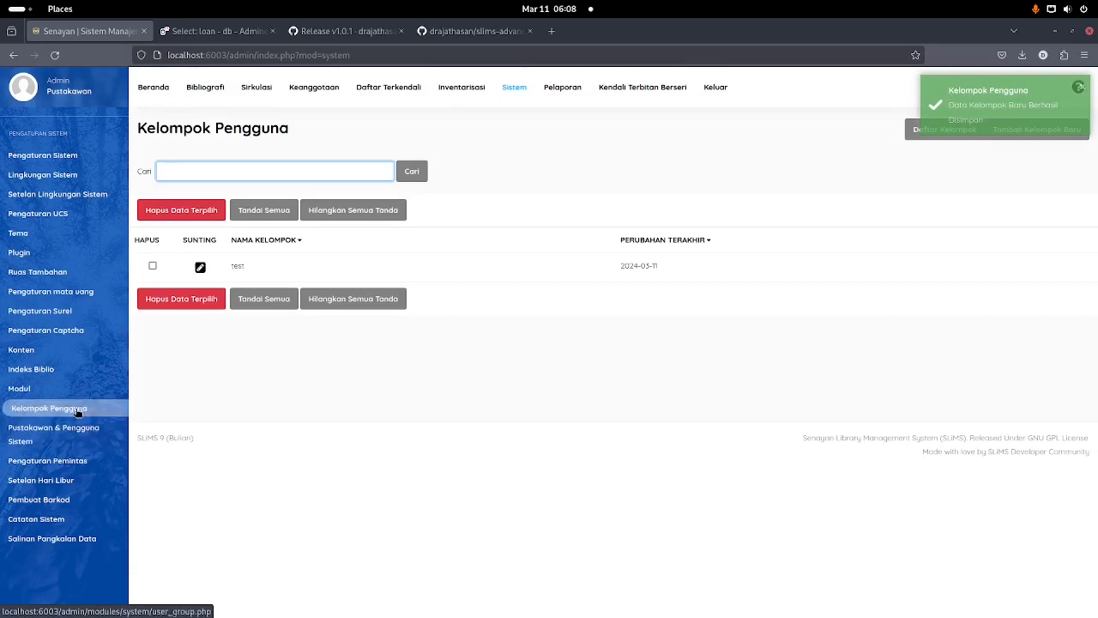
# Step: Start a new system user with siti as both login and real name
pyautogui.click(77, 431)
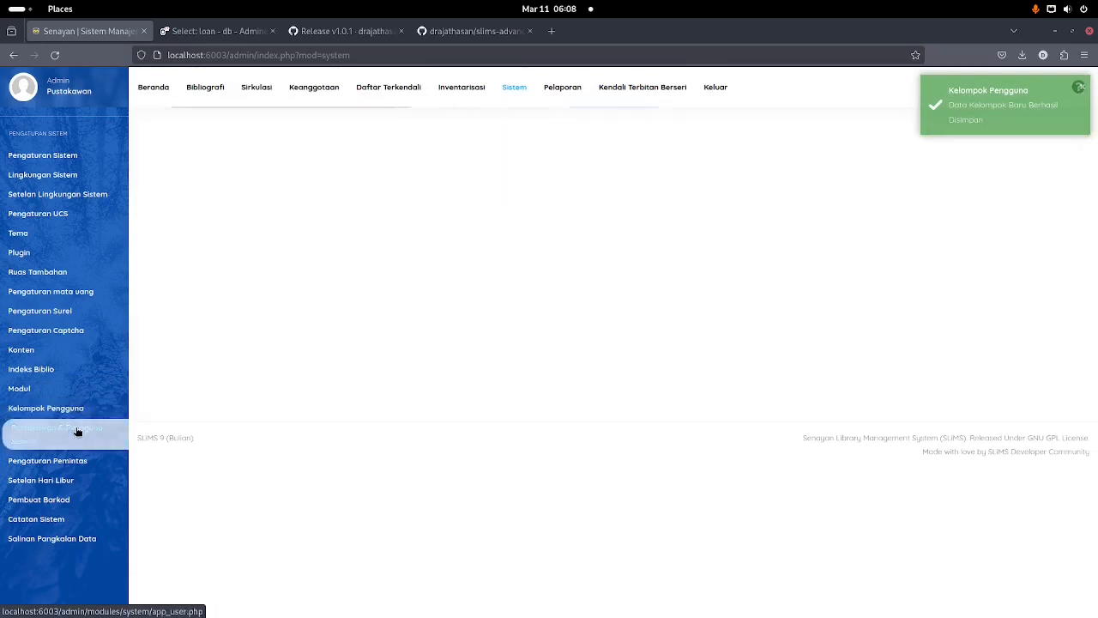
pyautogui.click(1047, 130)
pyautogui.click(438, 241)
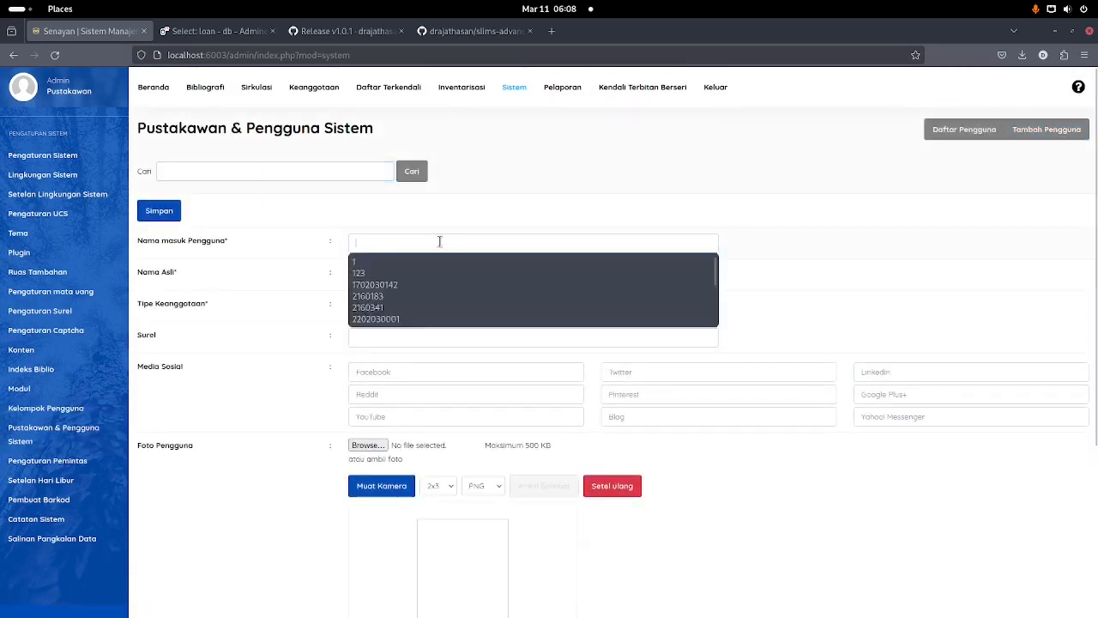
pyautogui.click(436, 241)
pyautogui.write('sit')
pyautogui.press('Tab')
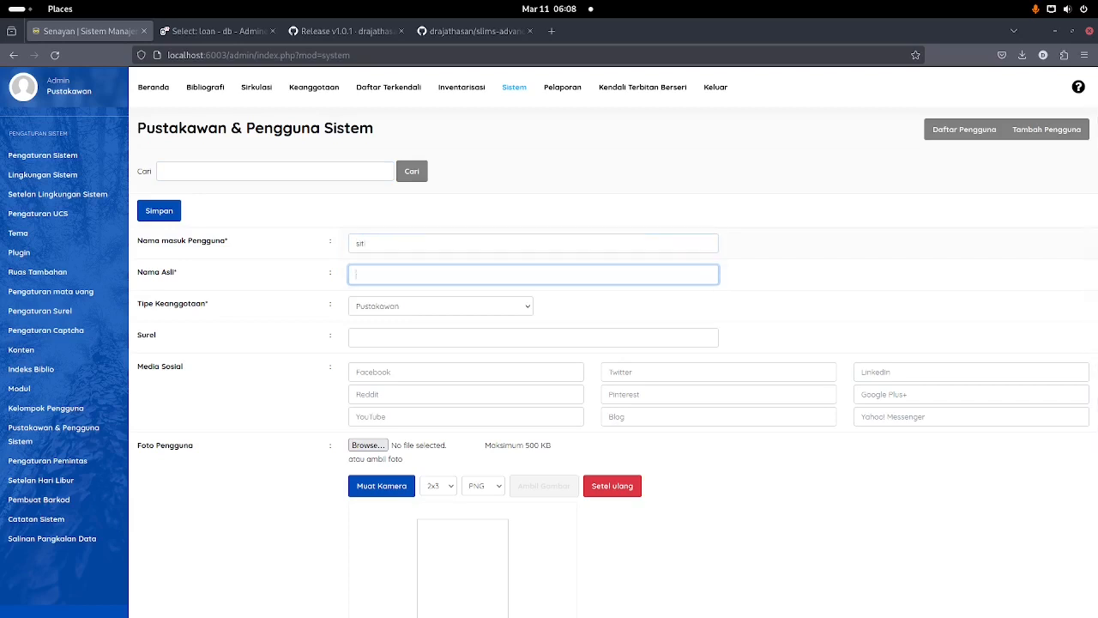
pyautogui.write('siti')
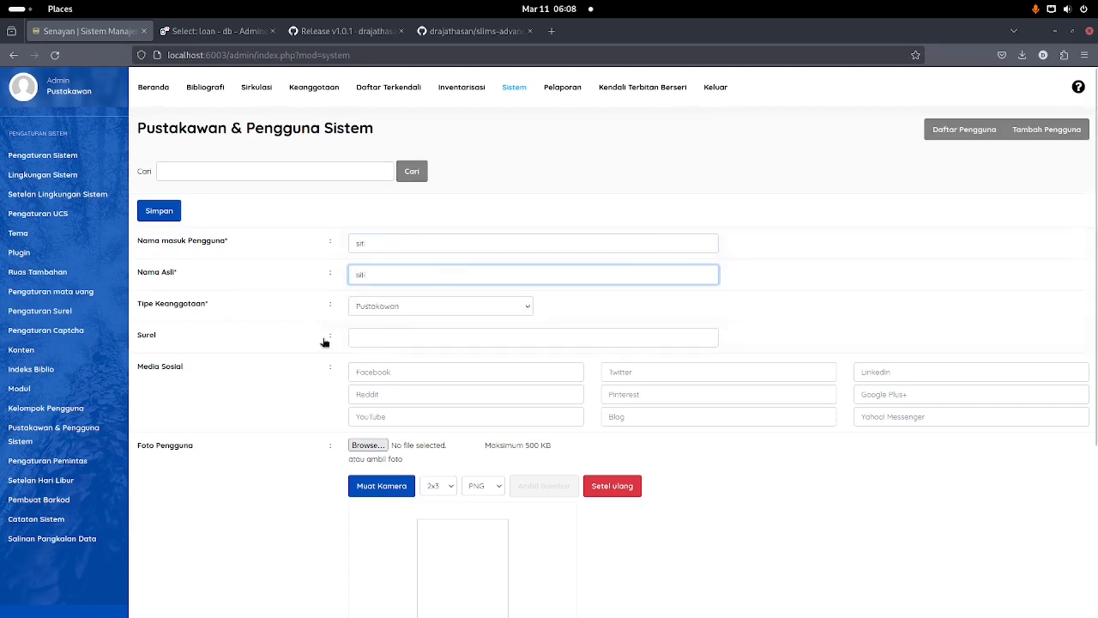
# Step: Place siti in the test group, set and confirm her password, and save the user
pyautogui.scroll(-3, 313, 349)
pyautogui.click(352, 459)
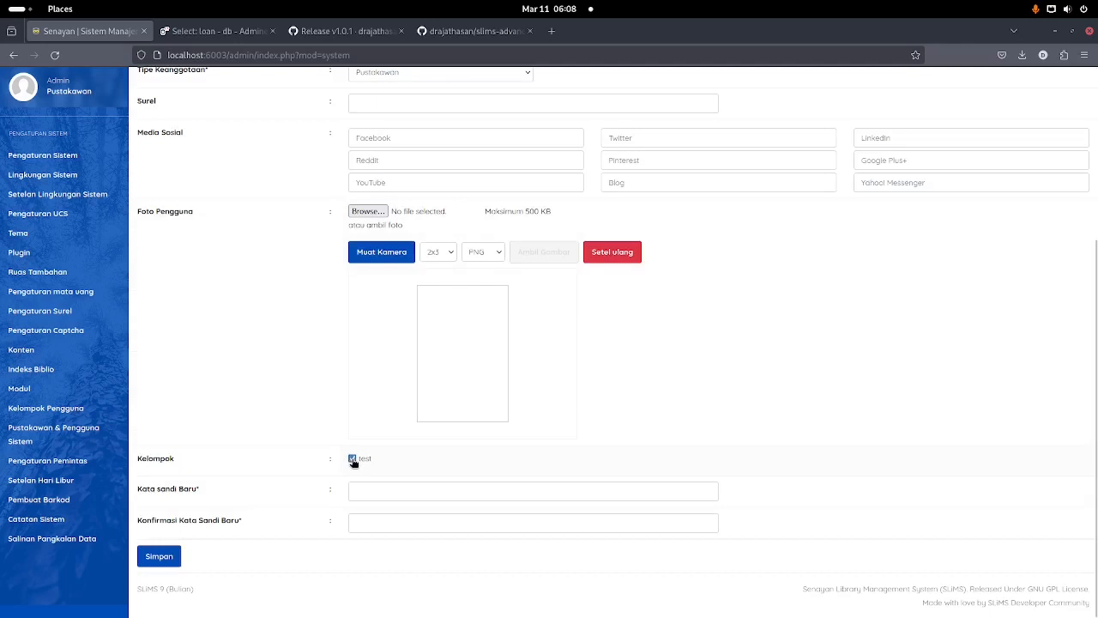
pyautogui.click(370, 500)
pyautogui.write('s')
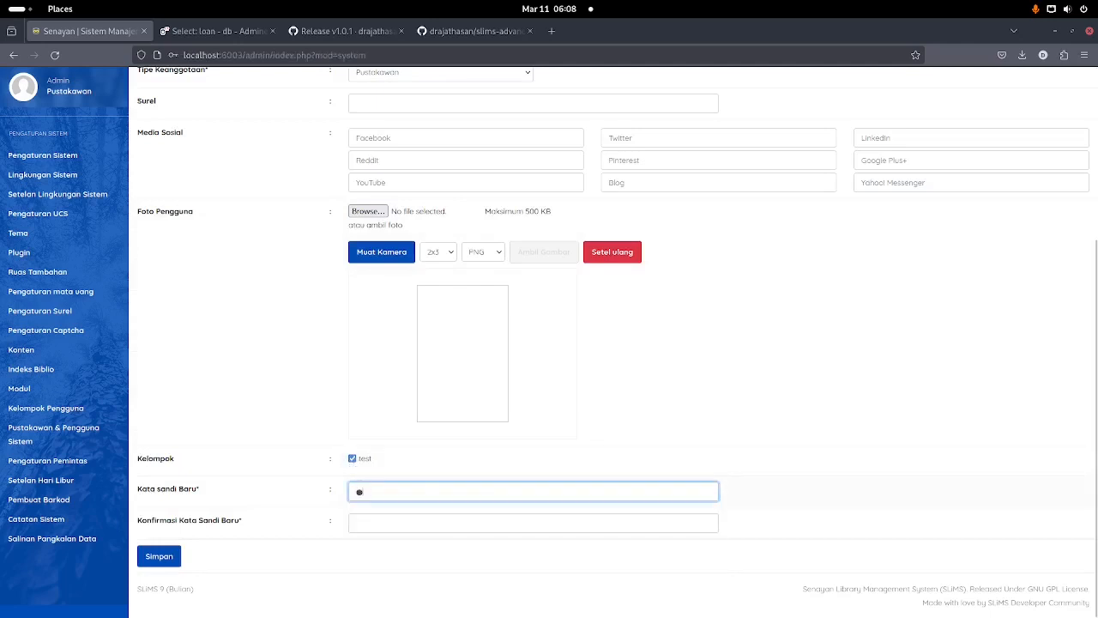
pyautogui.press('BackSpace')
pyautogui.write('•••')
pyautogui.click(279, 476)
pyautogui.click(367, 523)
pyautogui.write('•••')
pyautogui.scroll(5, 275, 455)
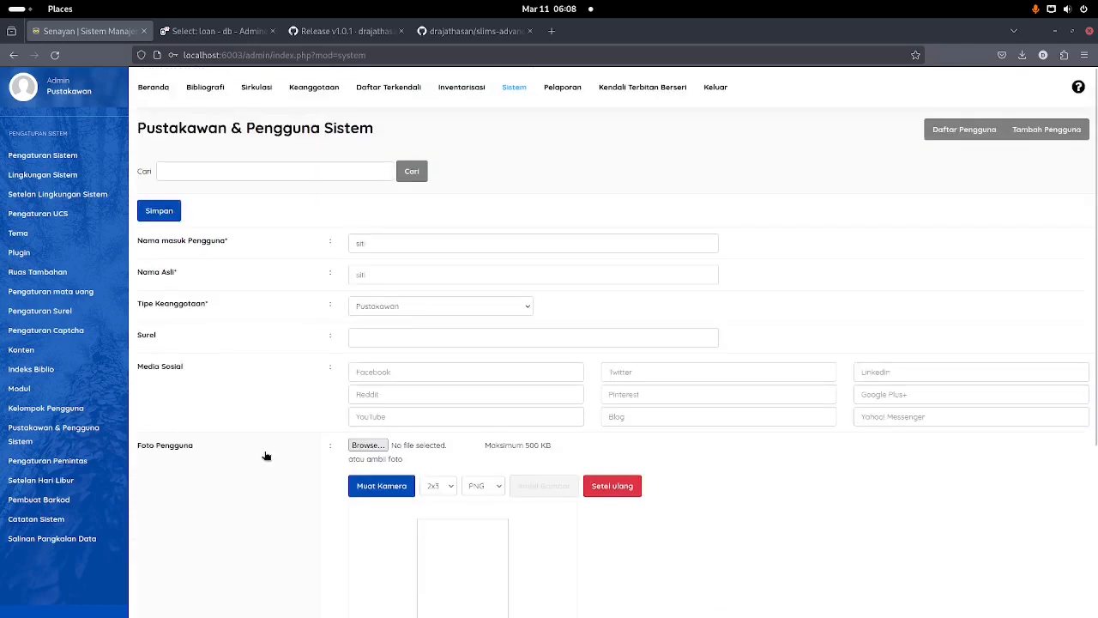
pyautogui.click(162, 211)
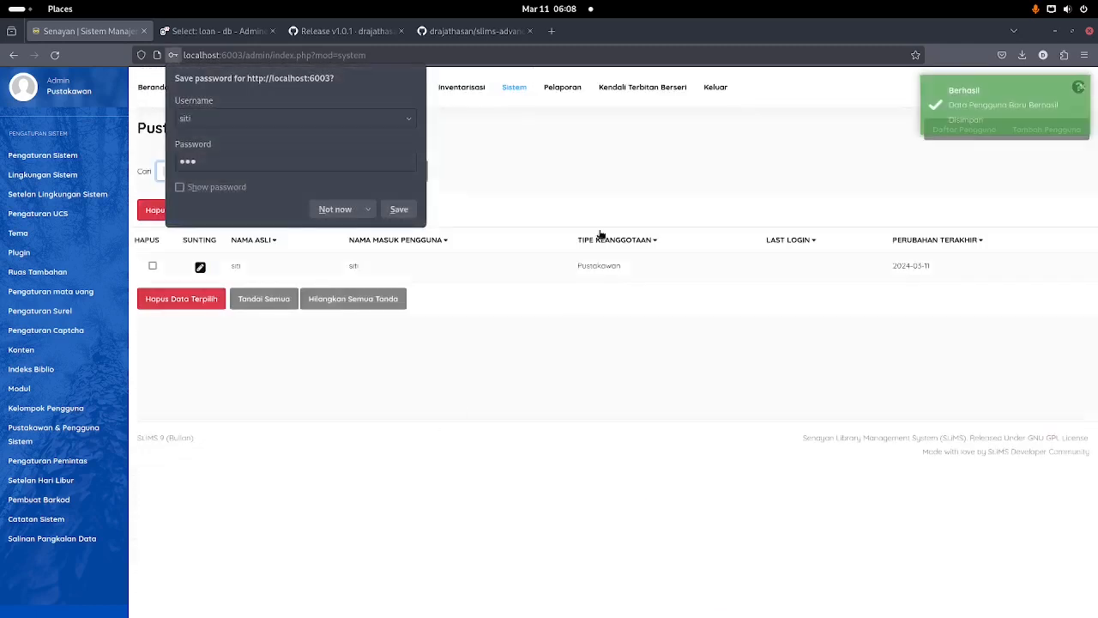
pyautogui.click(575, 134)
# Step: Log out of admin and log in as the librarian siti with her password
pyautogui.click(716, 87)
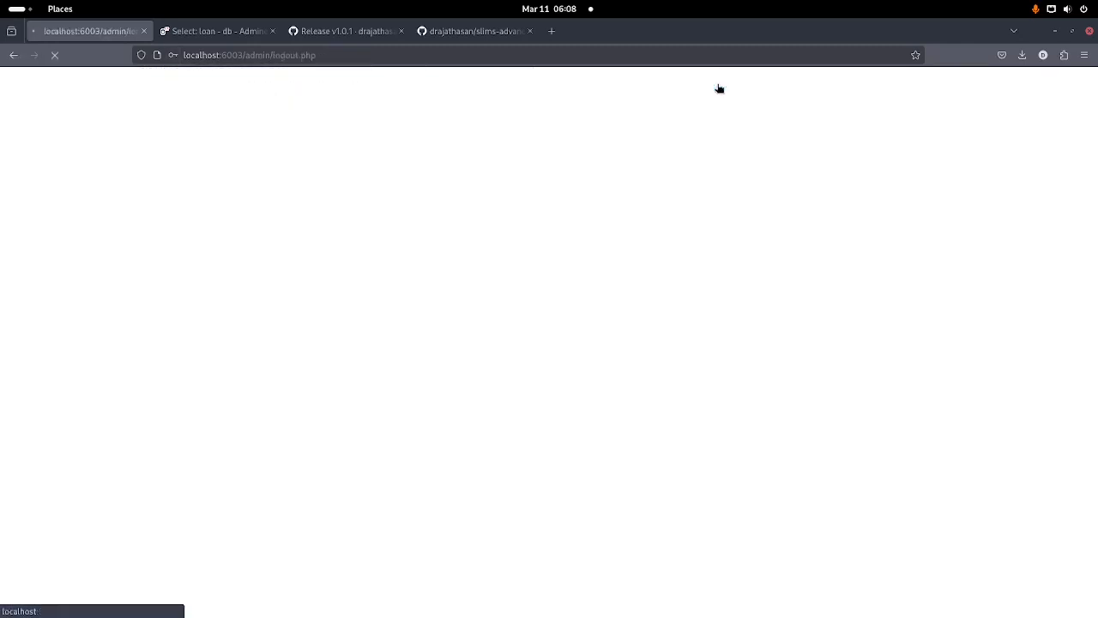
pyautogui.write('siti')
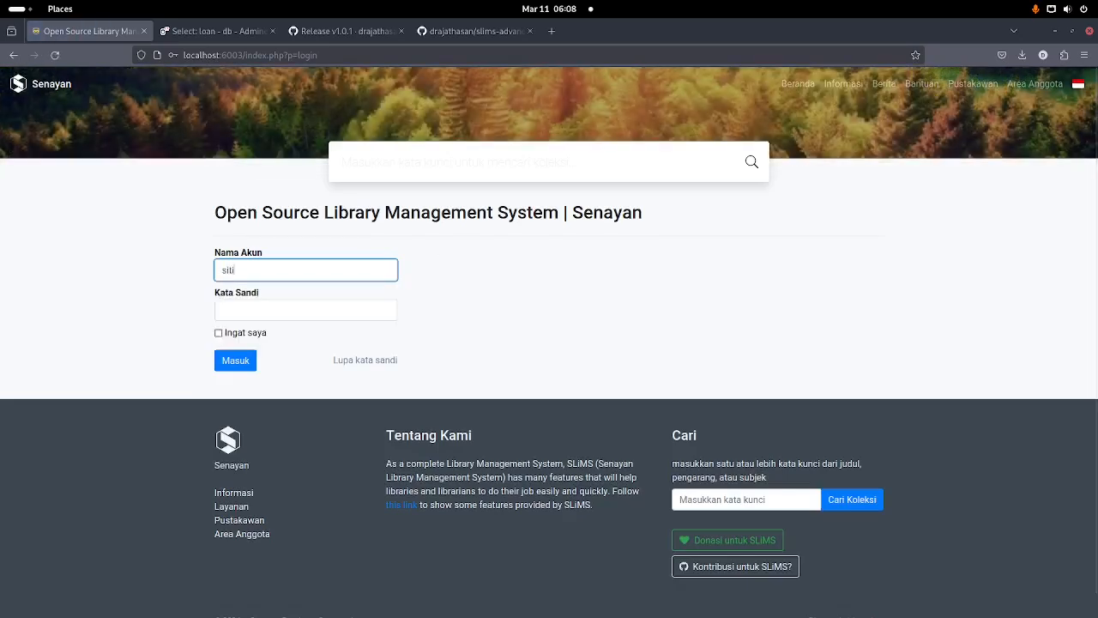
pyautogui.press('Tab')
pyautogui.write('••••')
pyautogui.press('Return')
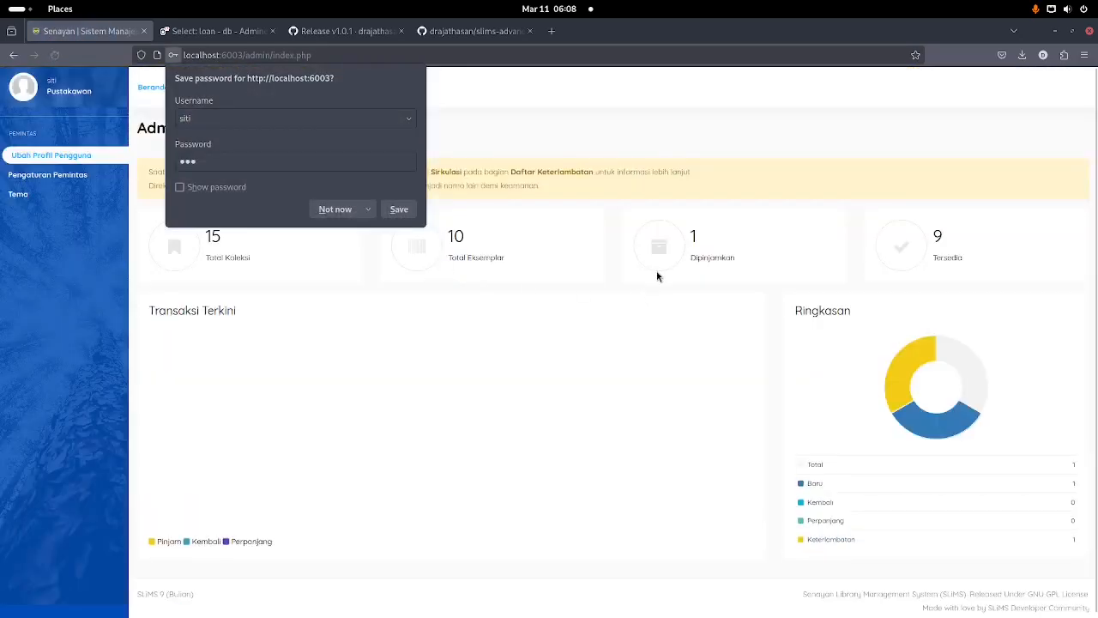
# Step: Start a circulation transaction for member 'sebut' and find the fines tab refuses permission
pyautogui.click(256, 87)
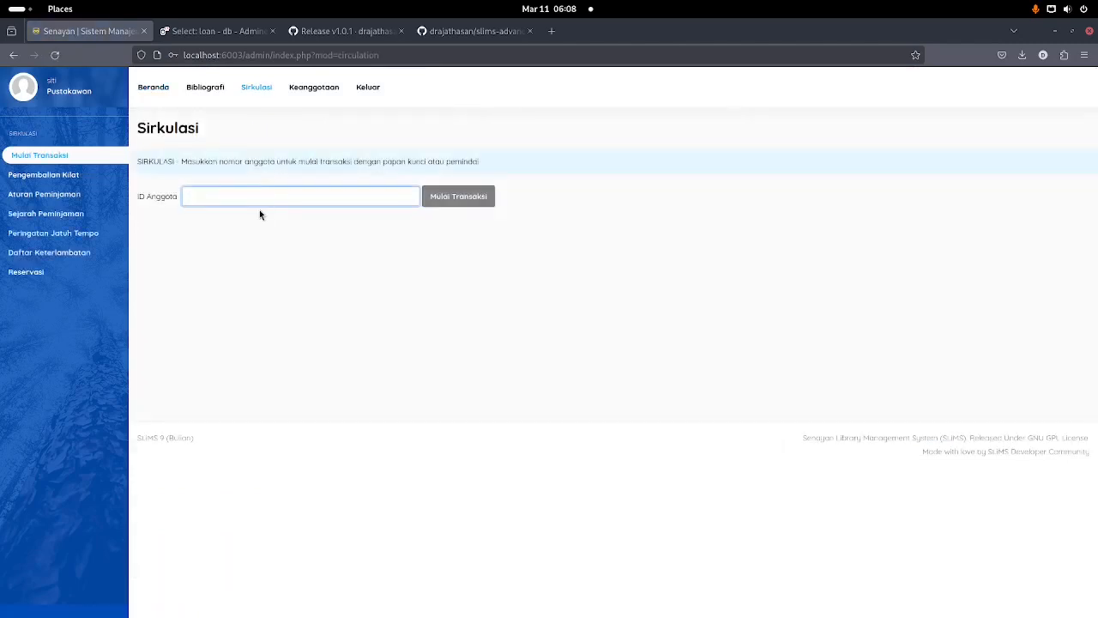
pyautogui.write('siti')
pyautogui.moveTo(243, 199); pyautogui.dragTo(12, 143)
pyautogui.write('sebut')
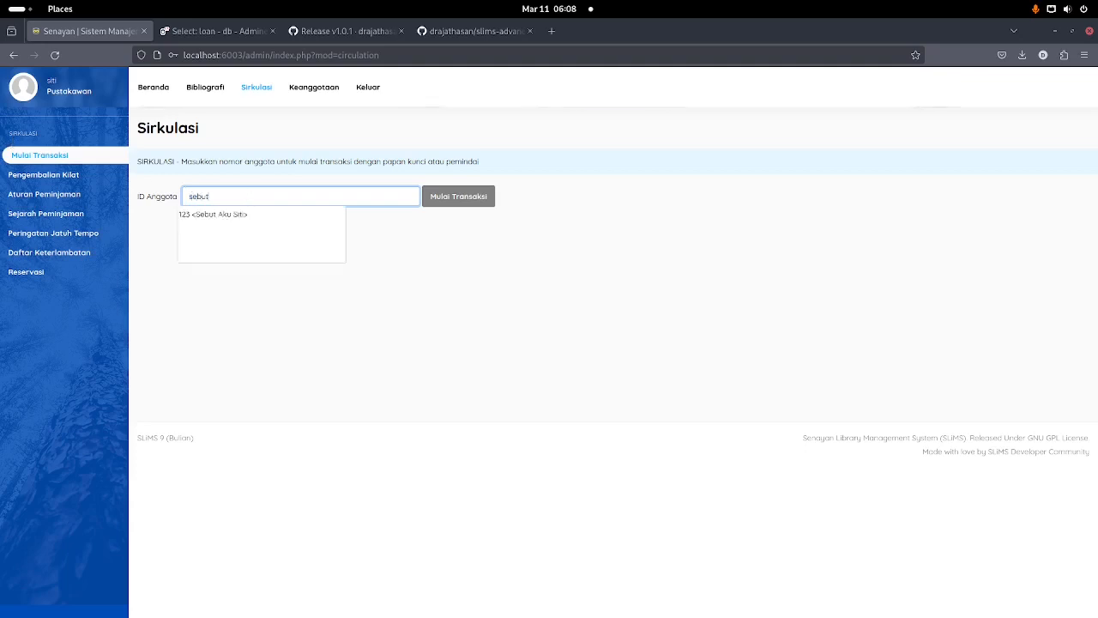
pyautogui.click(251, 213)
pyautogui.click(457, 201)
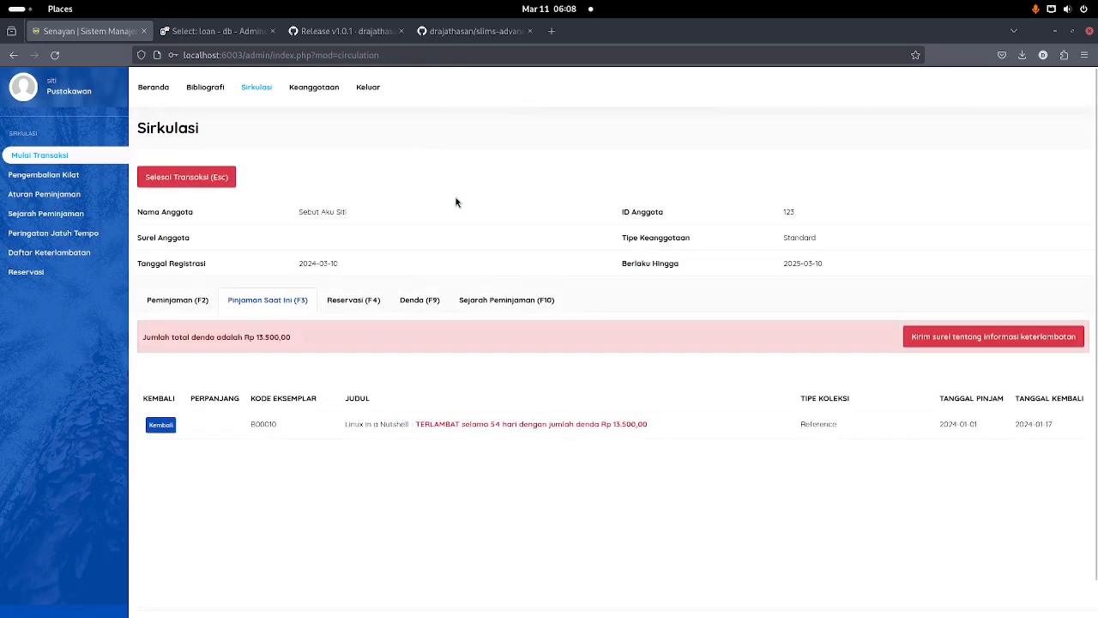
pyautogui.click(404, 301)
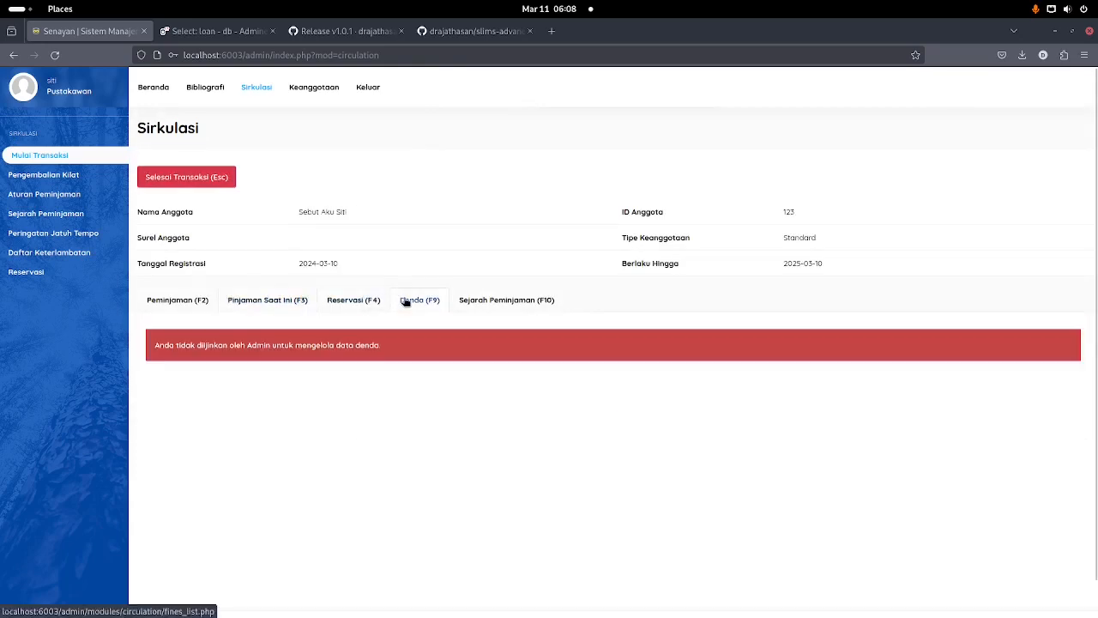
pyautogui.moveTo(154, 346); pyautogui.dragTo(430, 356)
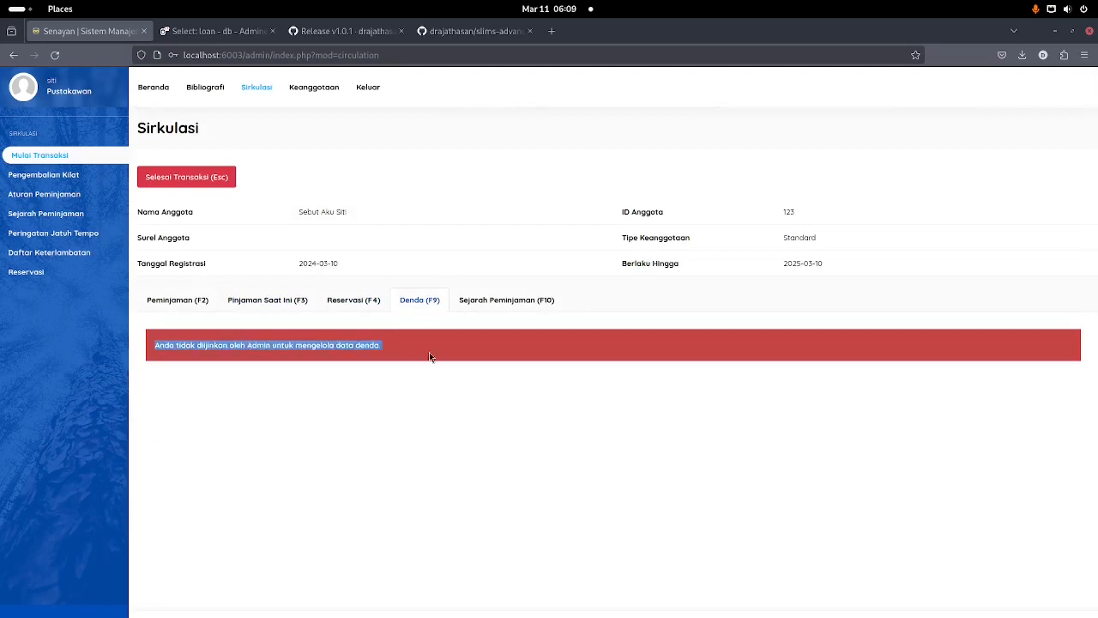
pyautogui.click(432, 349)
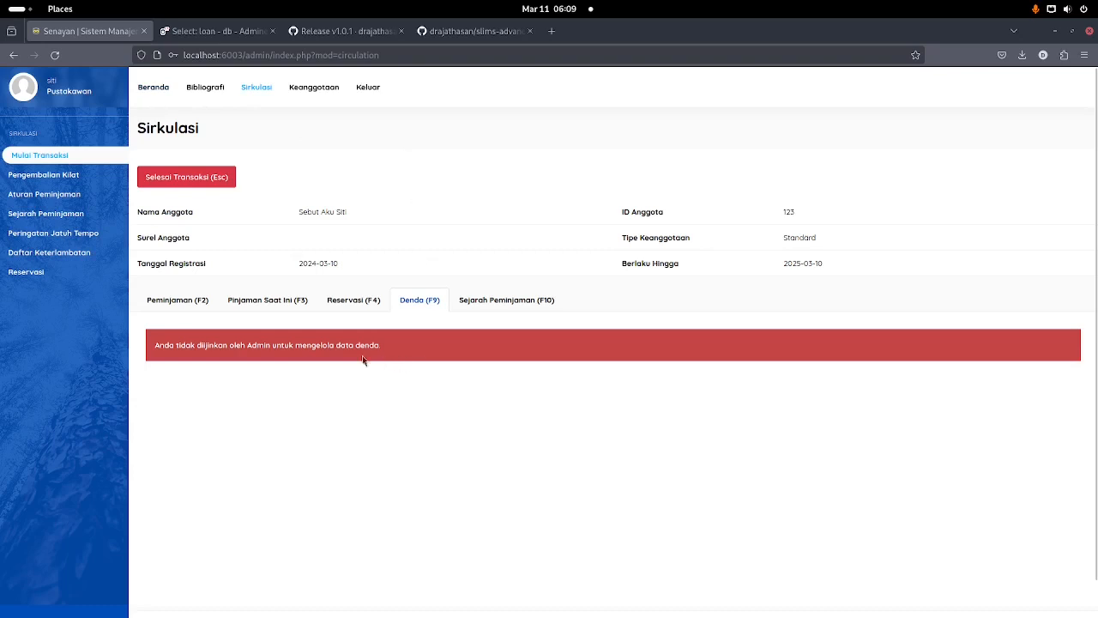
# Step: Log out of siti and log back in as admin with the administrator password
pyautogui.click(368, 89)
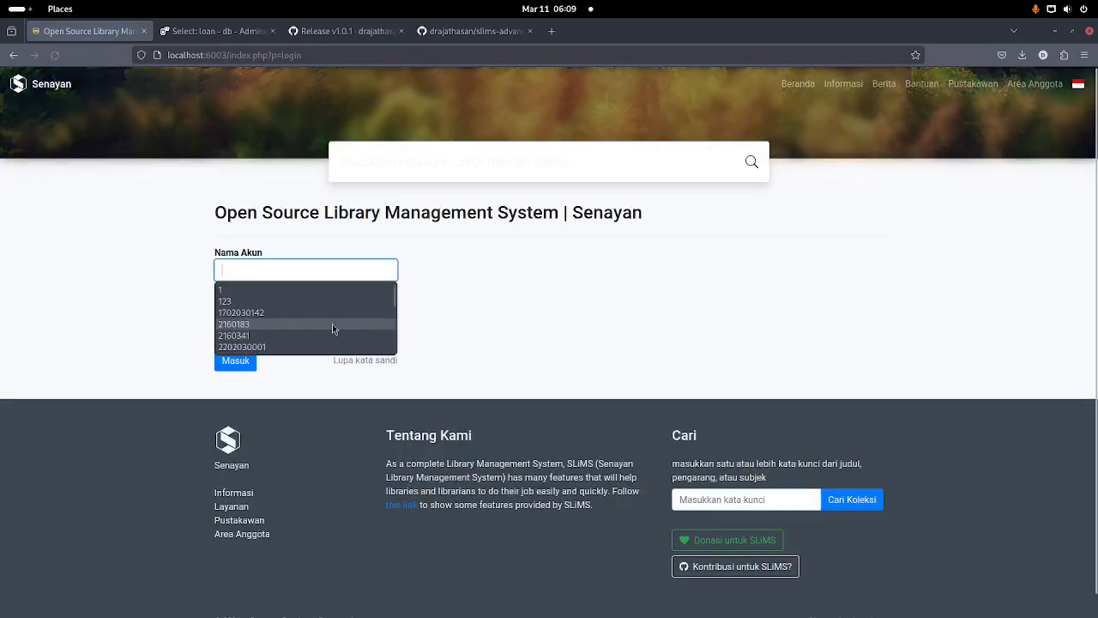
pyautogui.write('admin')
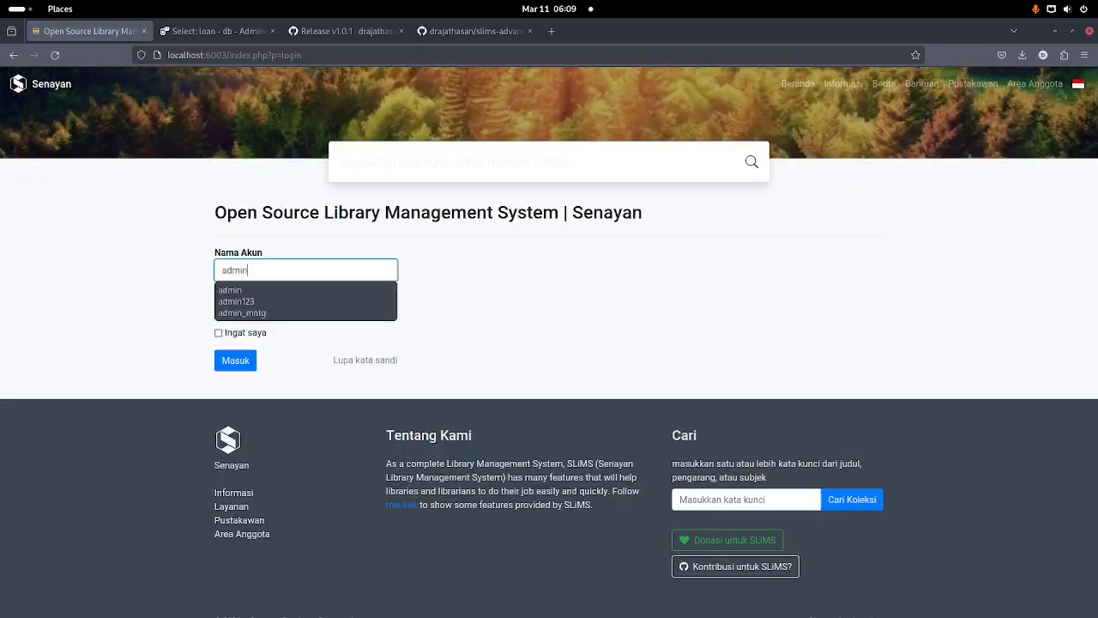
pyautogui.press('Tab')
pyautogui.write('admin')
pyautogui.press('Return')
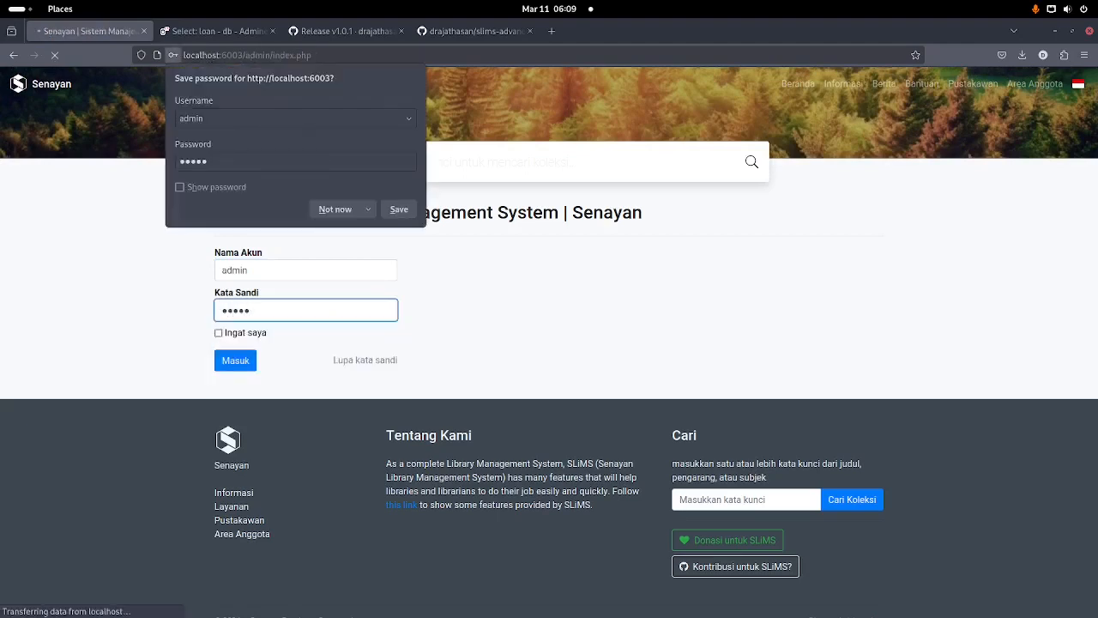
# Step: In System Settings, tick siti under the Advance-Fines users list and save the settings
pyautogui.click(514, 89)
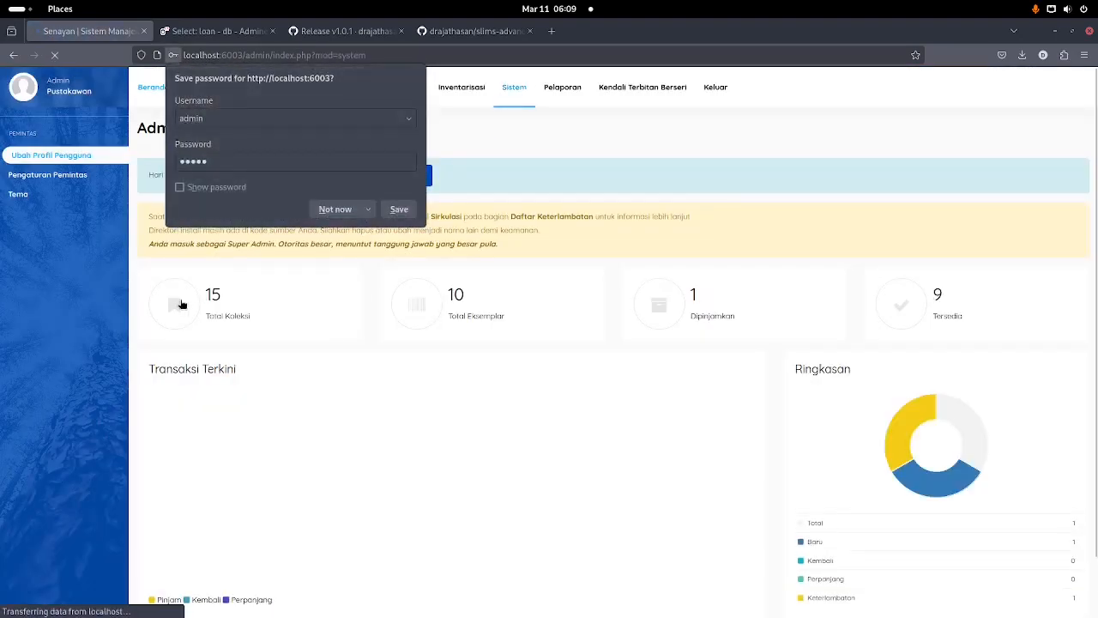
pyautogui.scroll(-15, 283, 361)
pyautogui.click(283, 361)
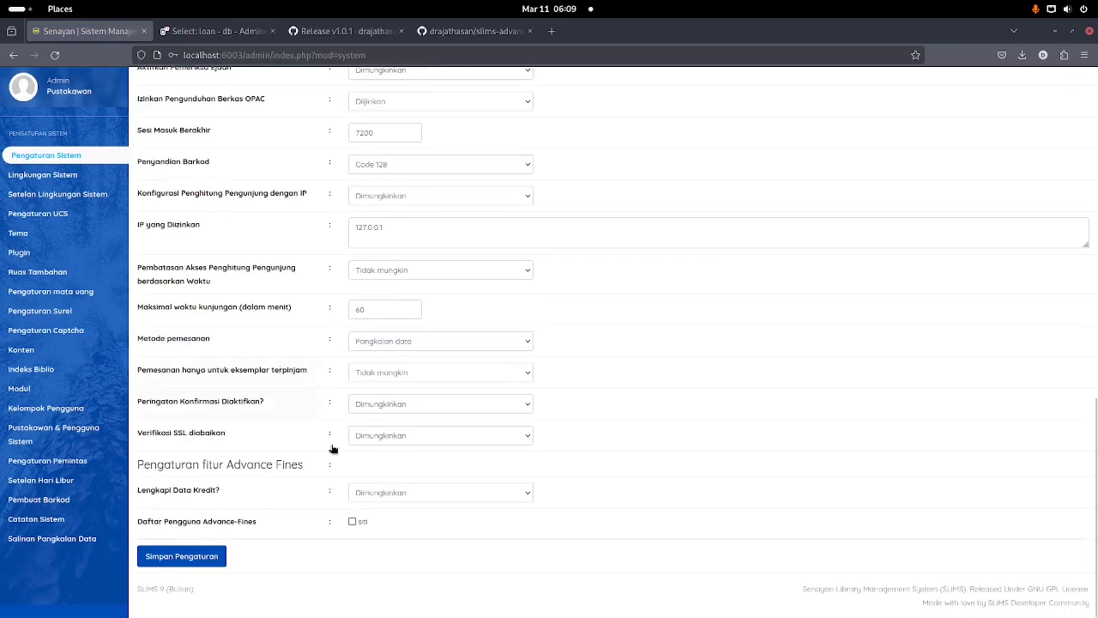
pyautogui.click(352, 523)
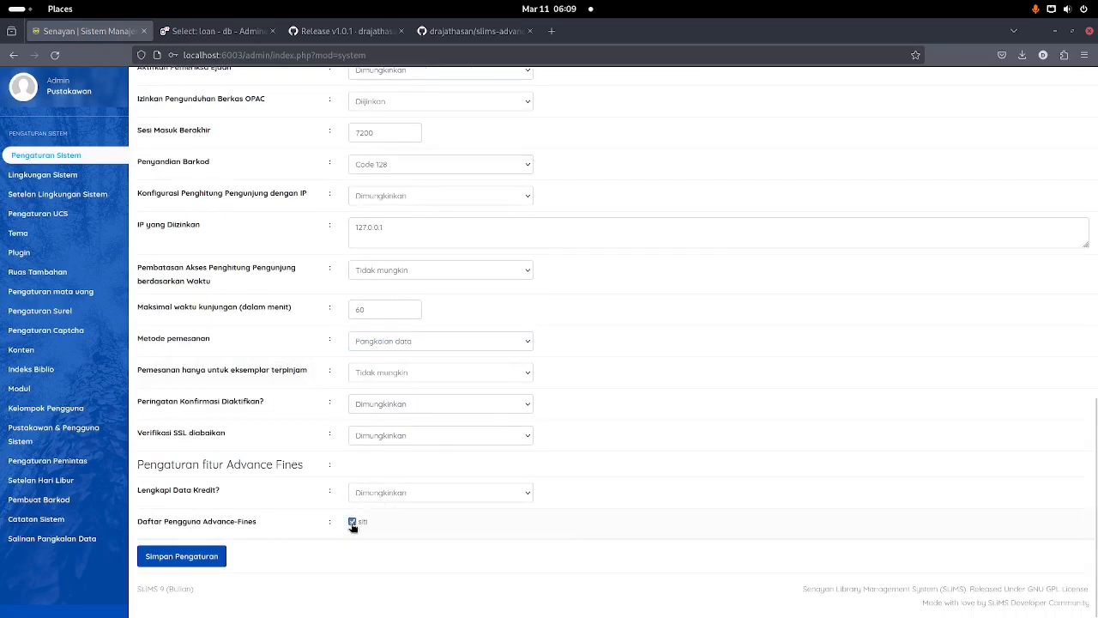
pyautogui.click(213, 559)
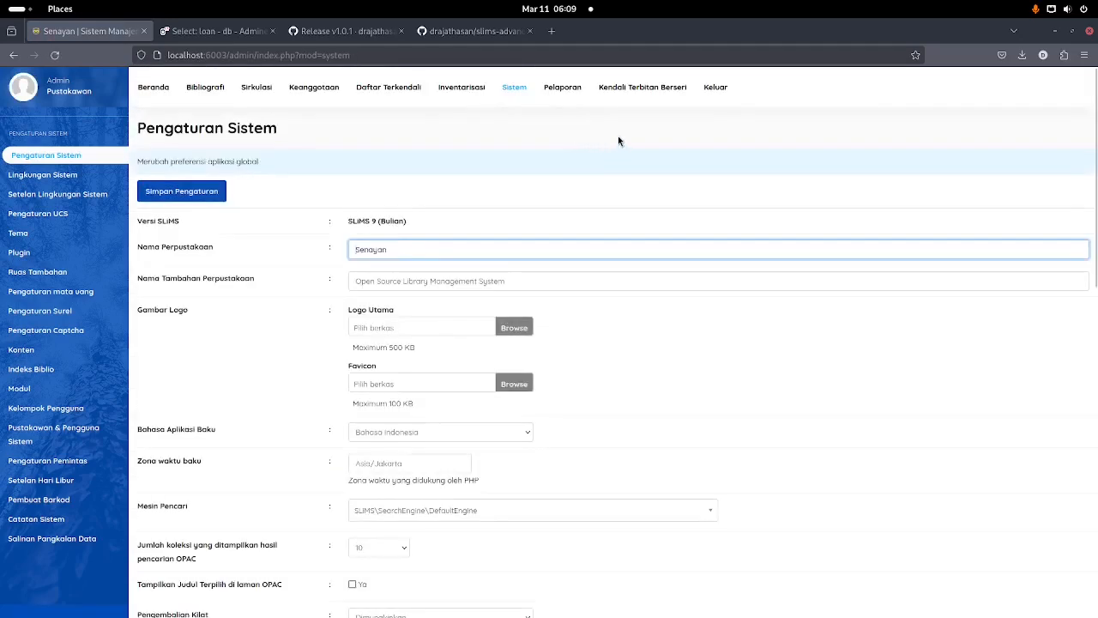
# Step: Log out of admin and log back in as the librarian siti with her password
pyautogui.click(715, 107)
pyautogui.click(301, 266)
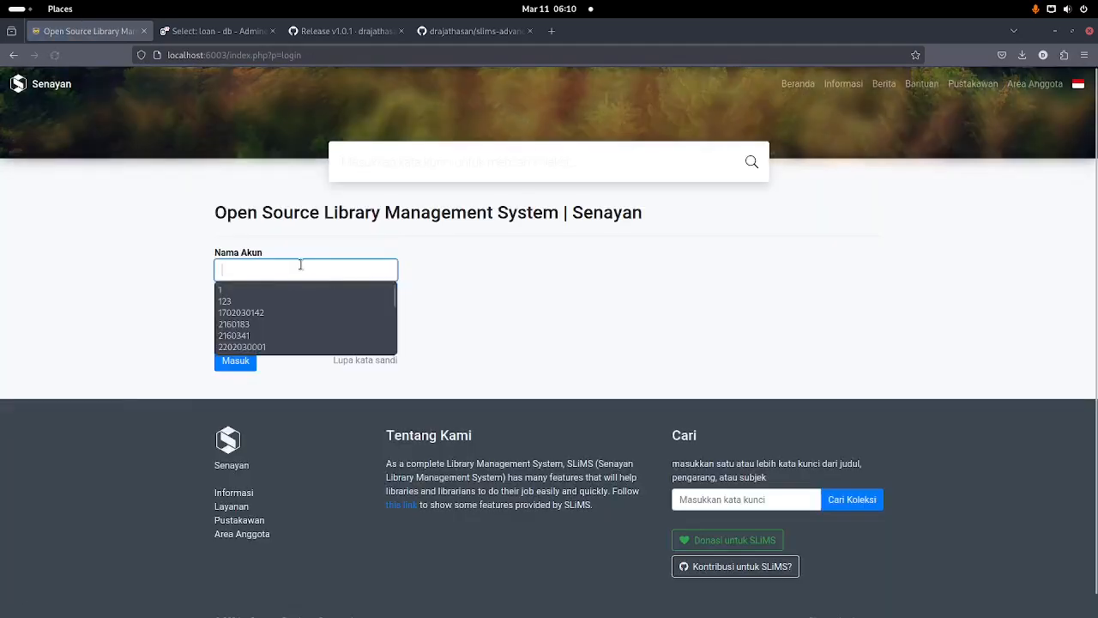
pyautogui.write('siti')
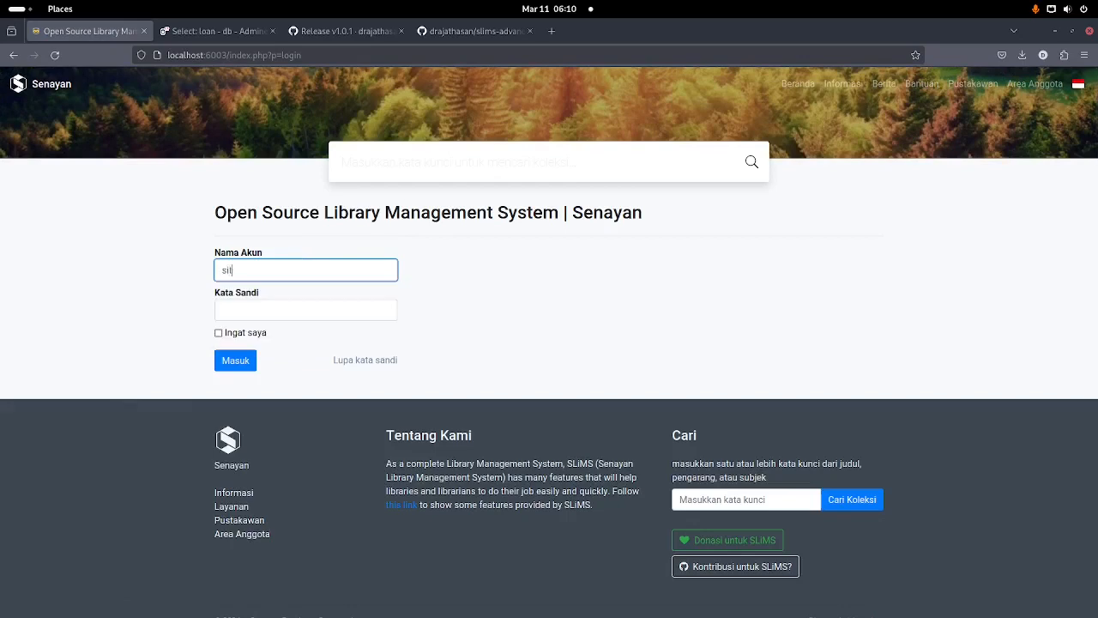
pyautogui.press('Tab')
pyautogui.write('123')
pyautogui.press('Return')
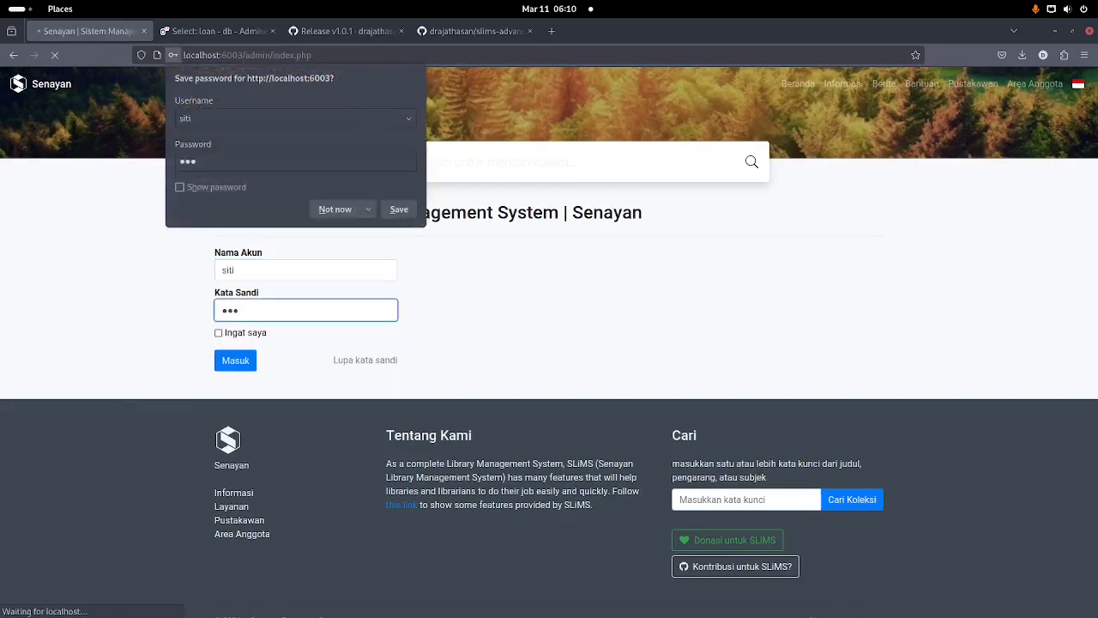
pyautogui.click(305, 270)
# Step: Start member Sebut's circulation transaction and review her fines and current loans
pyautogui.click(257, 87)
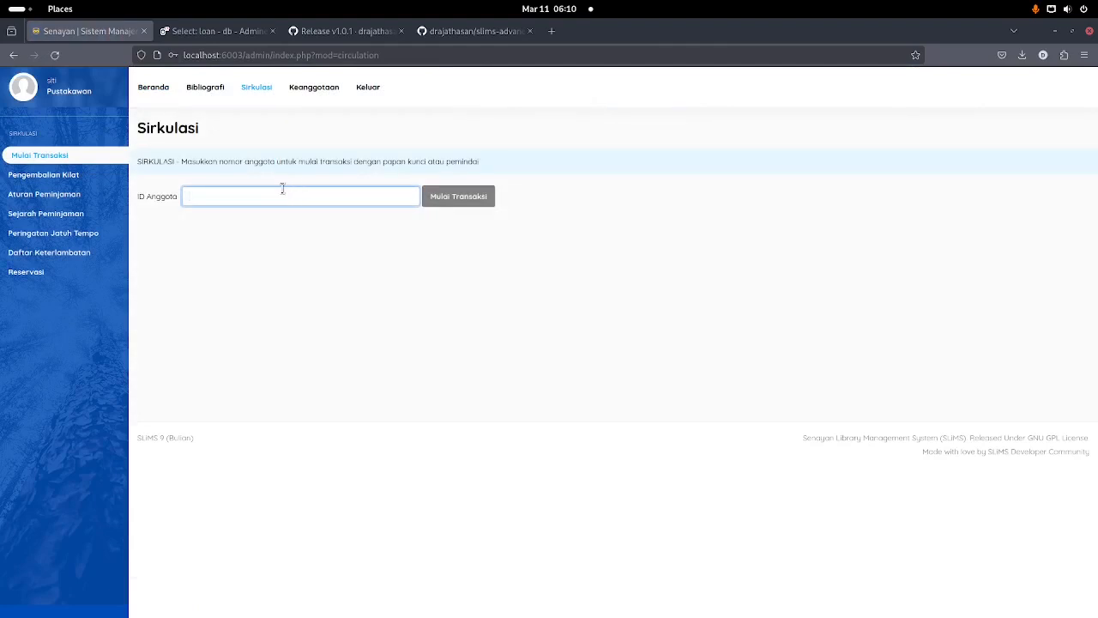
pyautogui.write('Sebut')
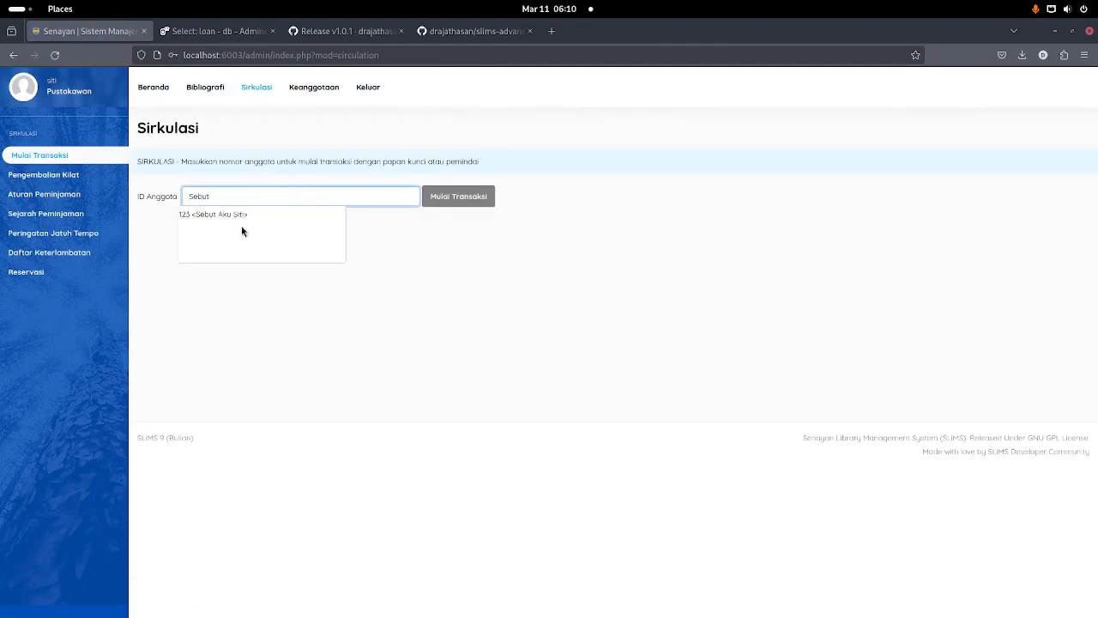
pyautogui.click(225, 215)
pyautogui.click(441, 200)
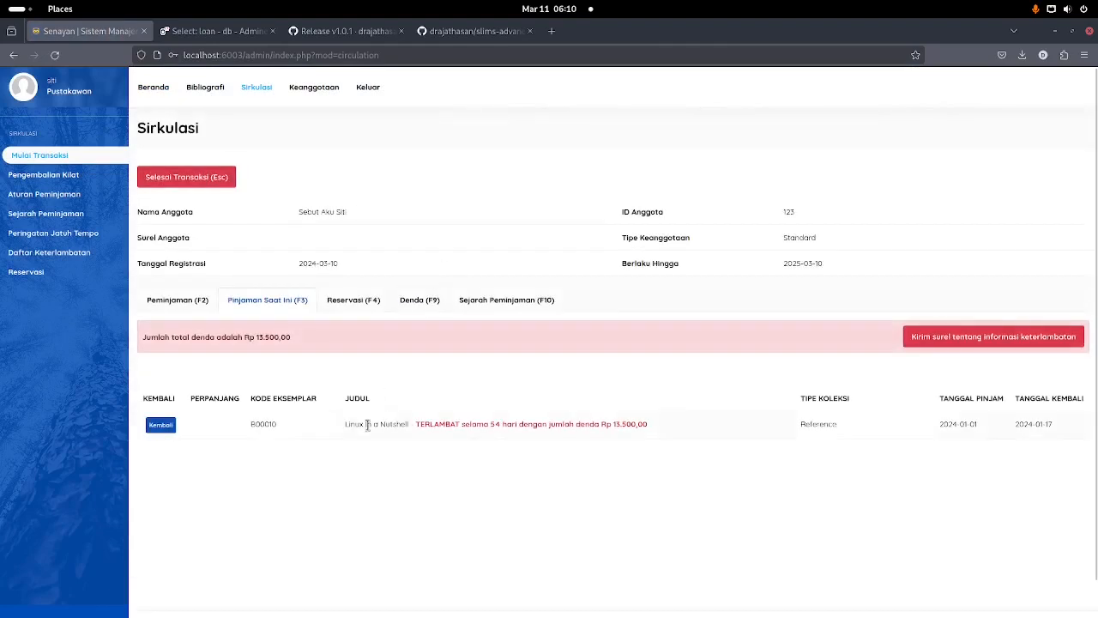
pyautogui.click(428, 303)
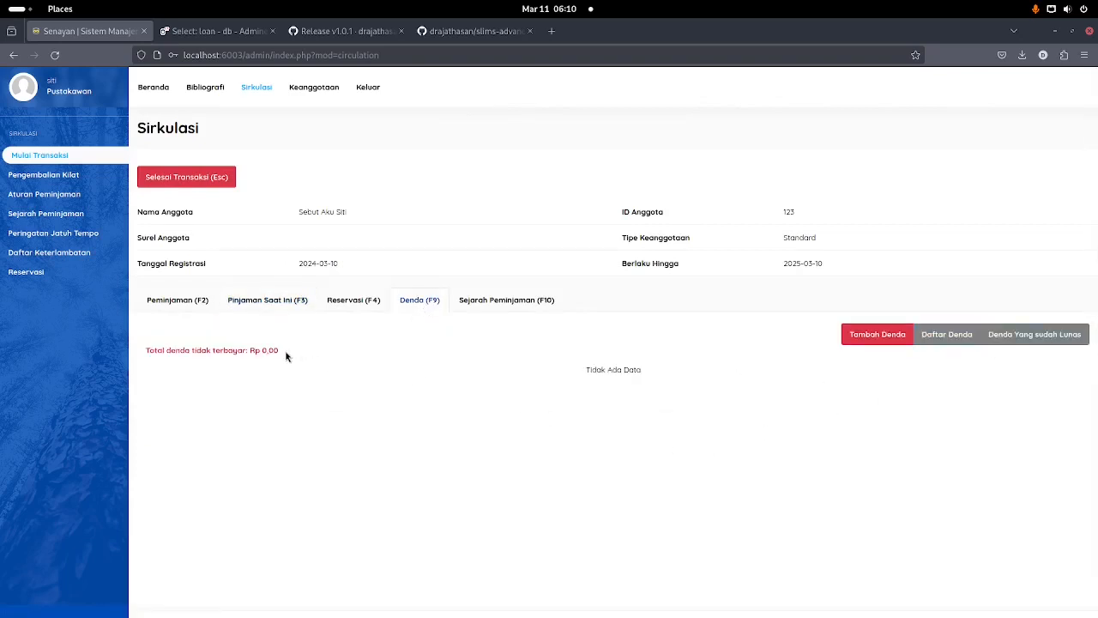
pyautogui.click(199, 304)
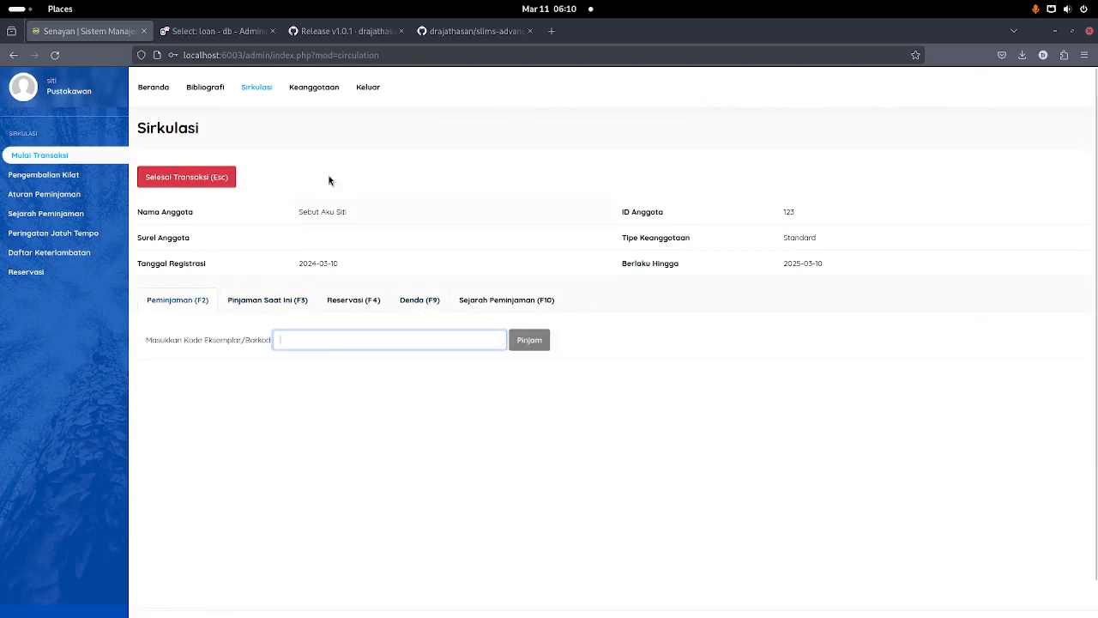
pyautogui.click(243, 305)
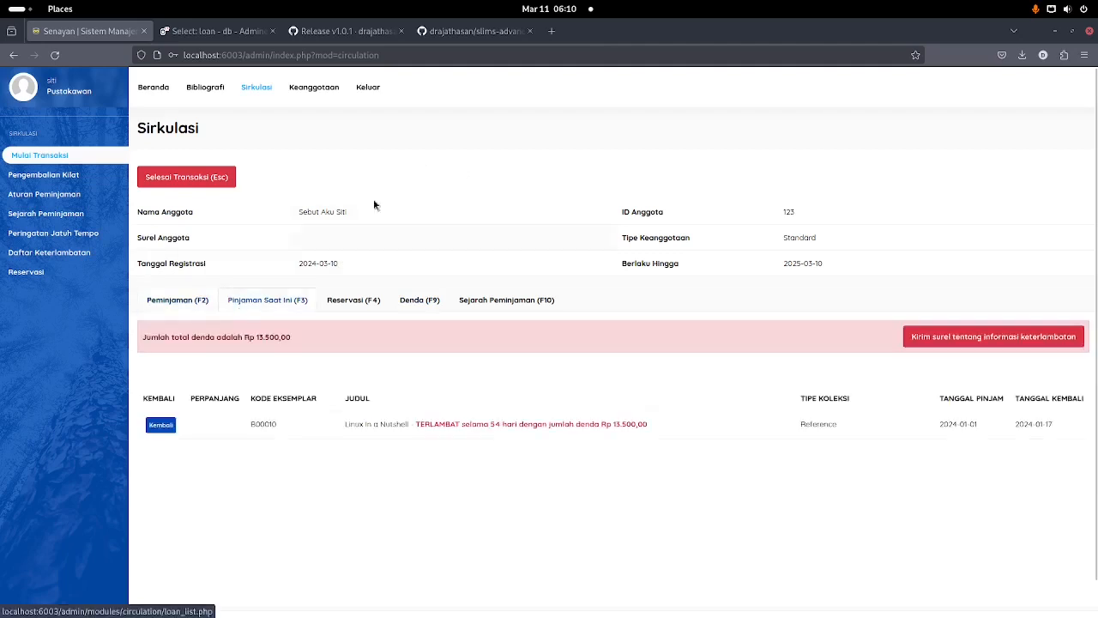
# Step: Return overdue copy B00010 (Linux in a Nutshell), check the new fine, and finish the transaction
pyautogui.click(163, 426)
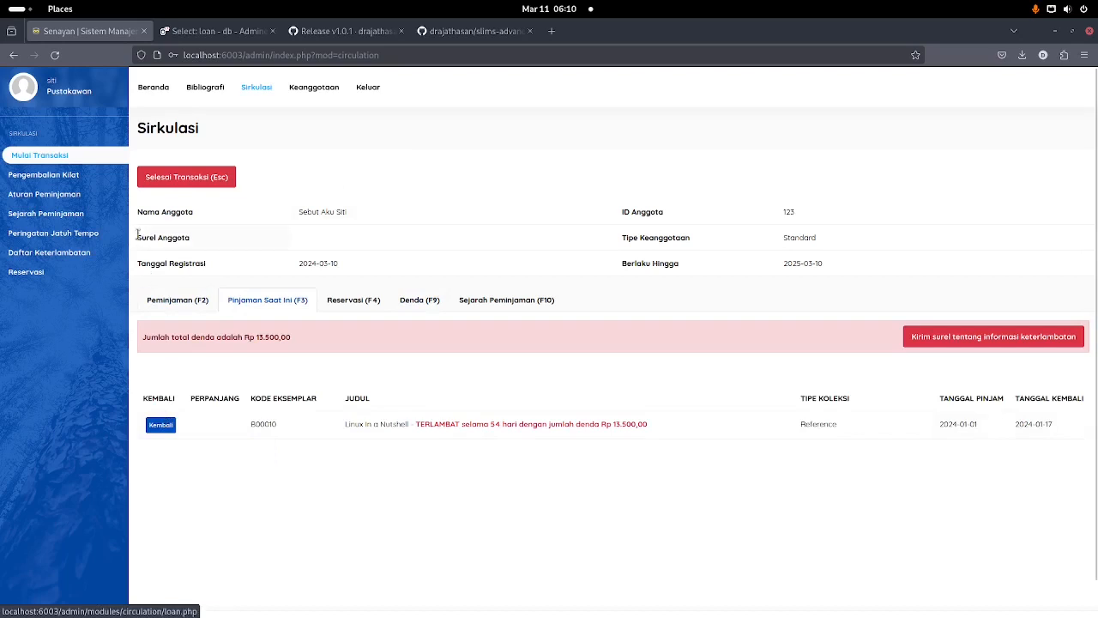
pyautogui.click(153, 429)
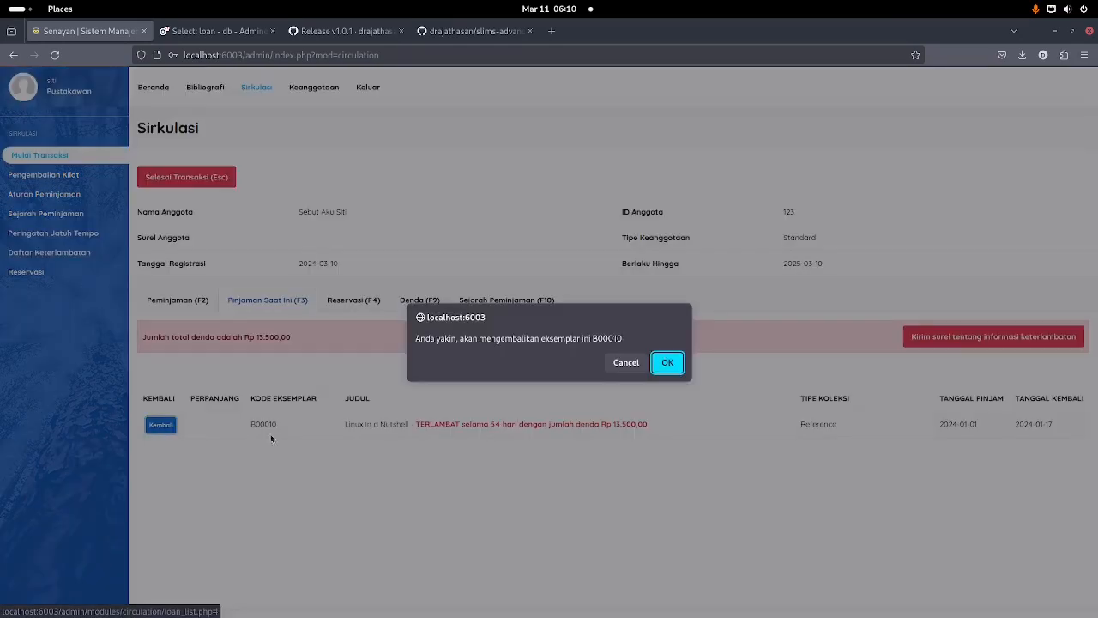
pyautogui.click(669, 363)
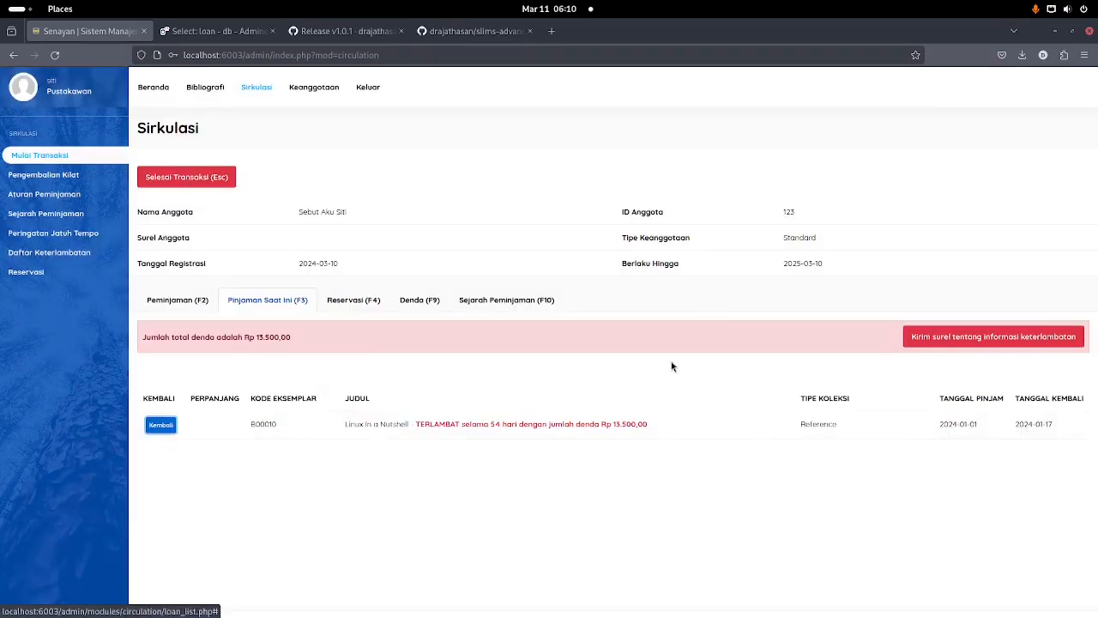
pyautogui.click(427, 300)
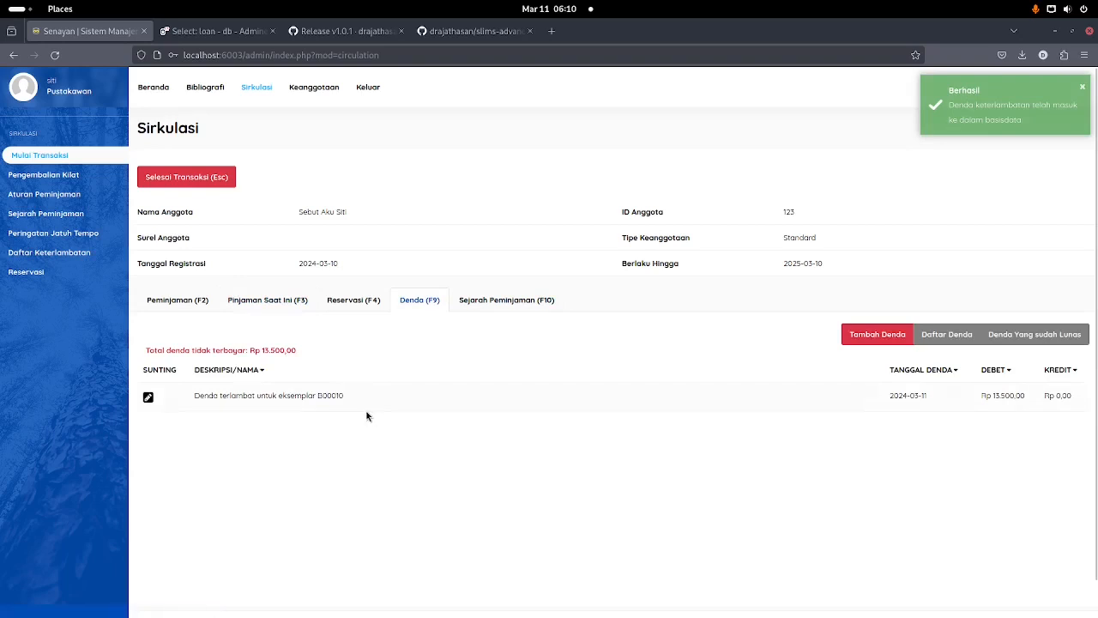
pyautogui.click(215, 178)
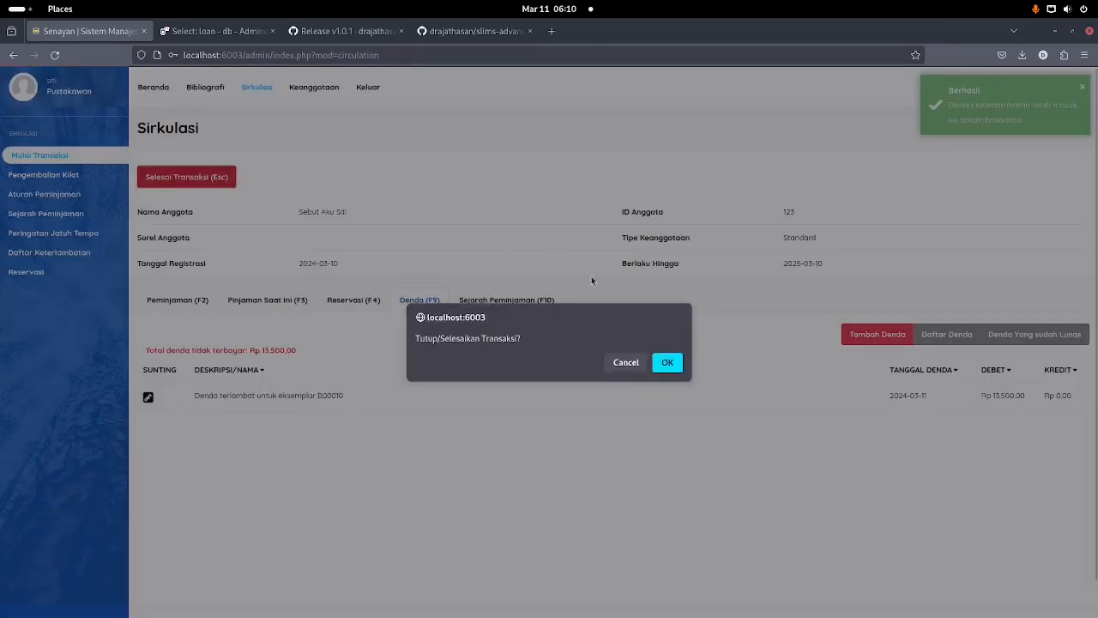
pyautogui.click(675, 364)
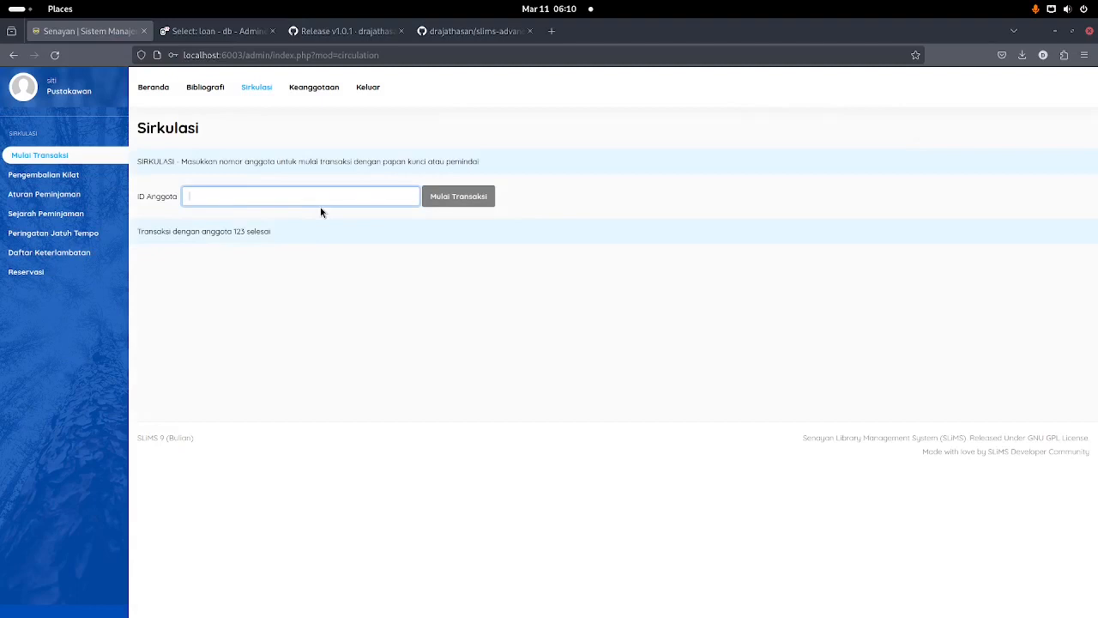
# Step: Reopen the member's transaction and edit the paid B00010 fine showing 13500 debit and 13500 credit
pyautogui.write('123')
pyautogui.press('Return')
pyautogui.click(420, 304)
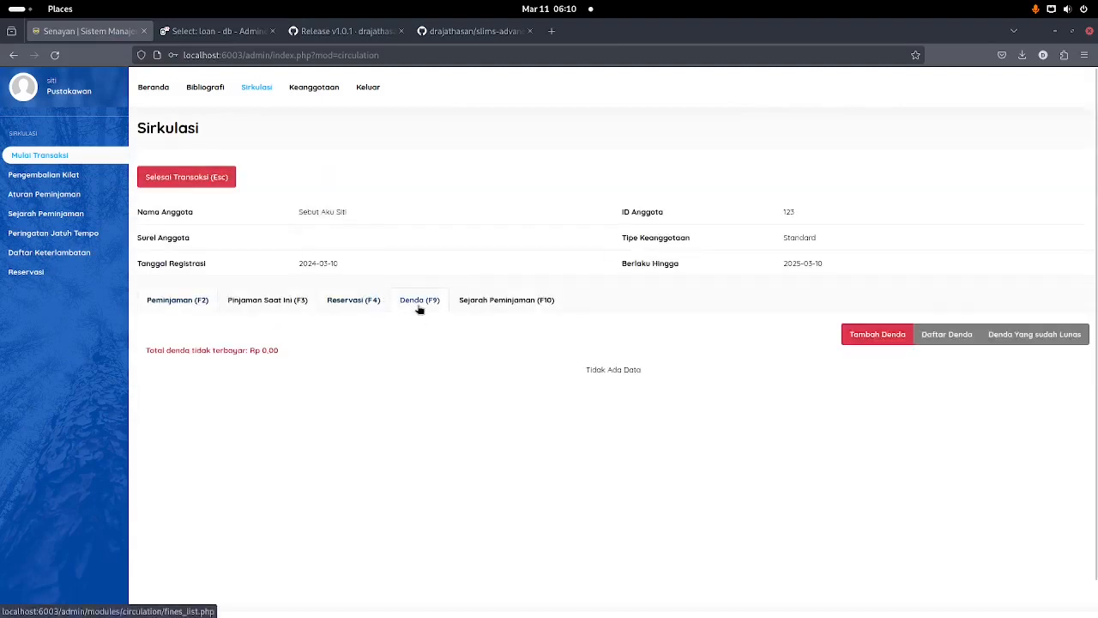
pyautogui.click(1061, 334)
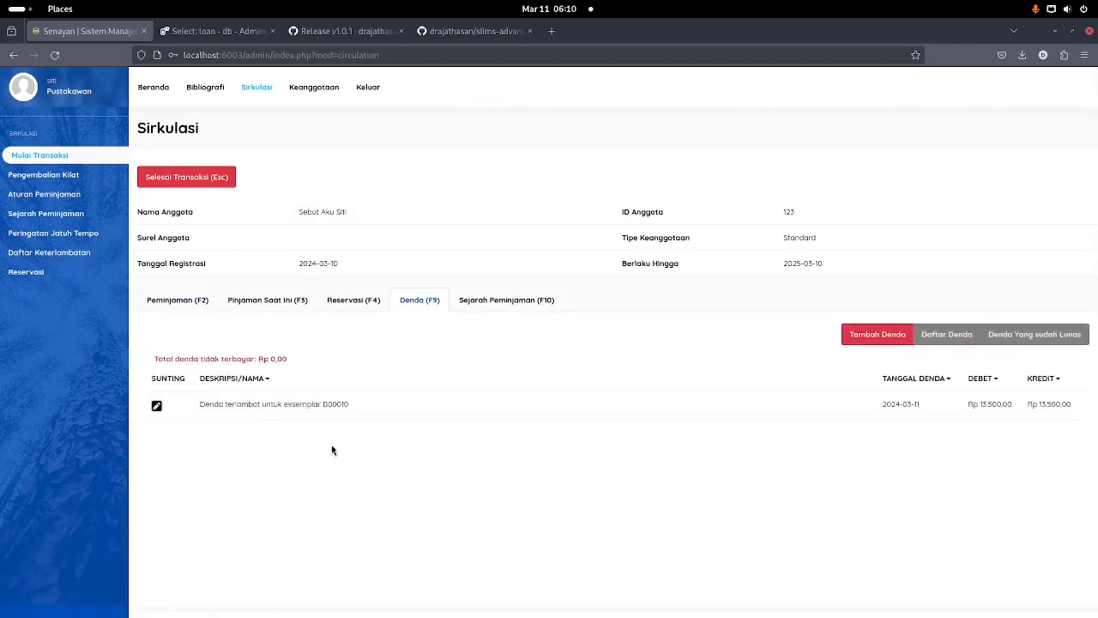
pyautogui.click(156, 405)
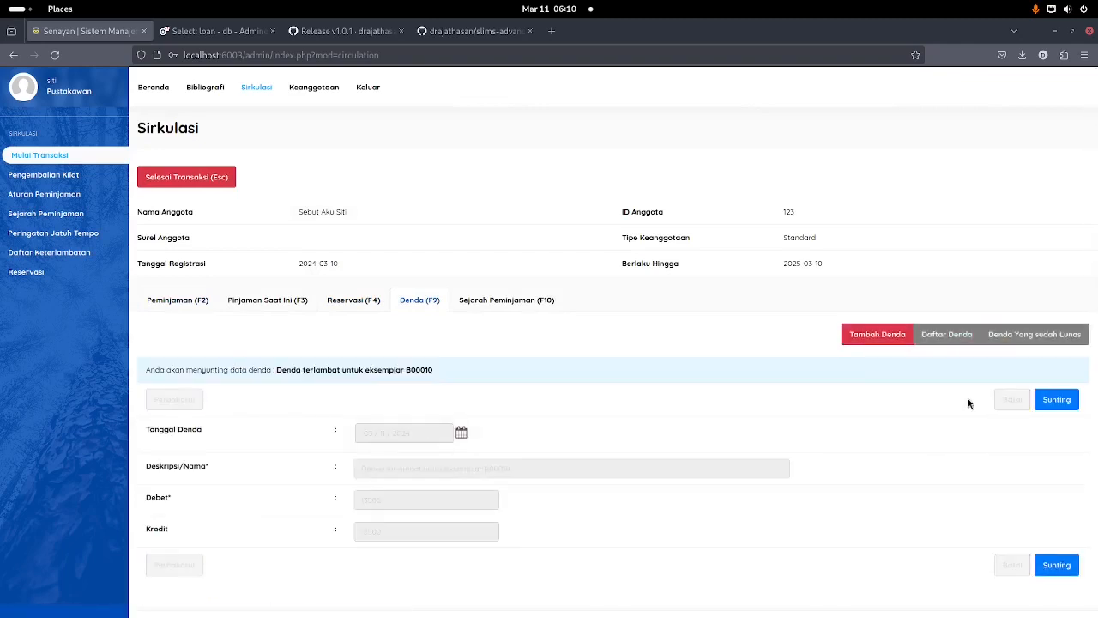
pyautogui.click(1035, 403)
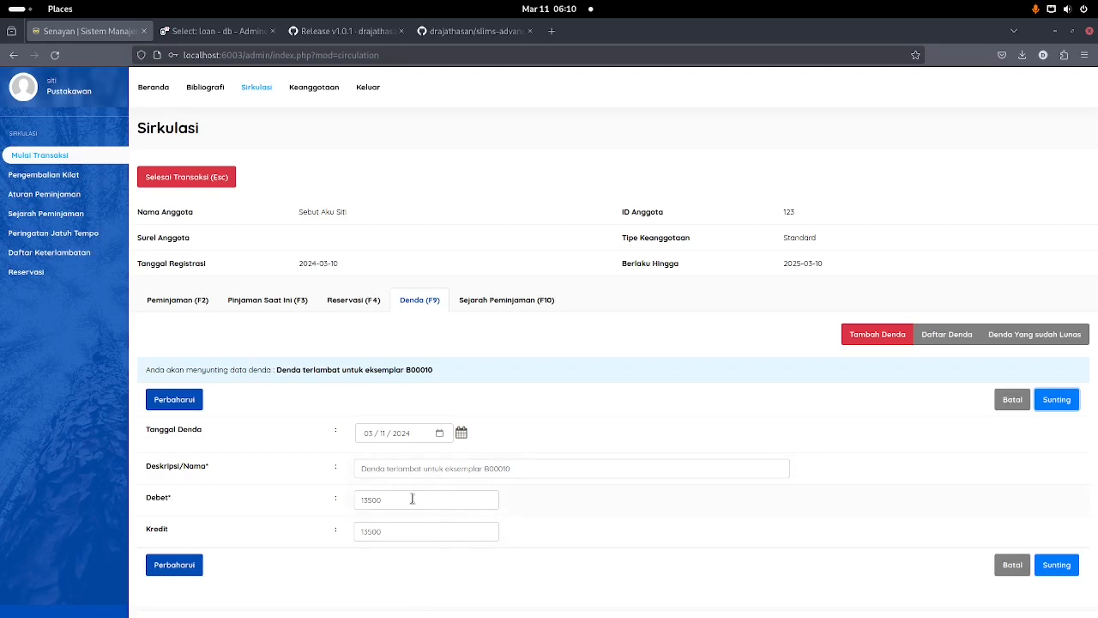